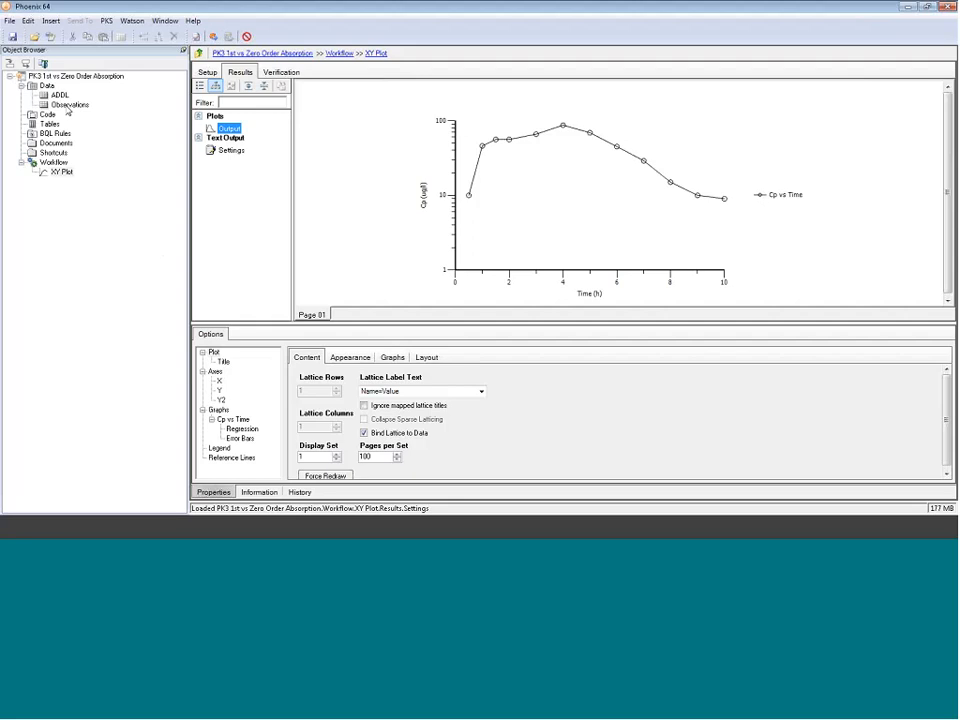
Step: Inspect the Observations worksheet's Time, Cp and Dose columns and the existing XY plot of concentration over time
left_click(67, 108)
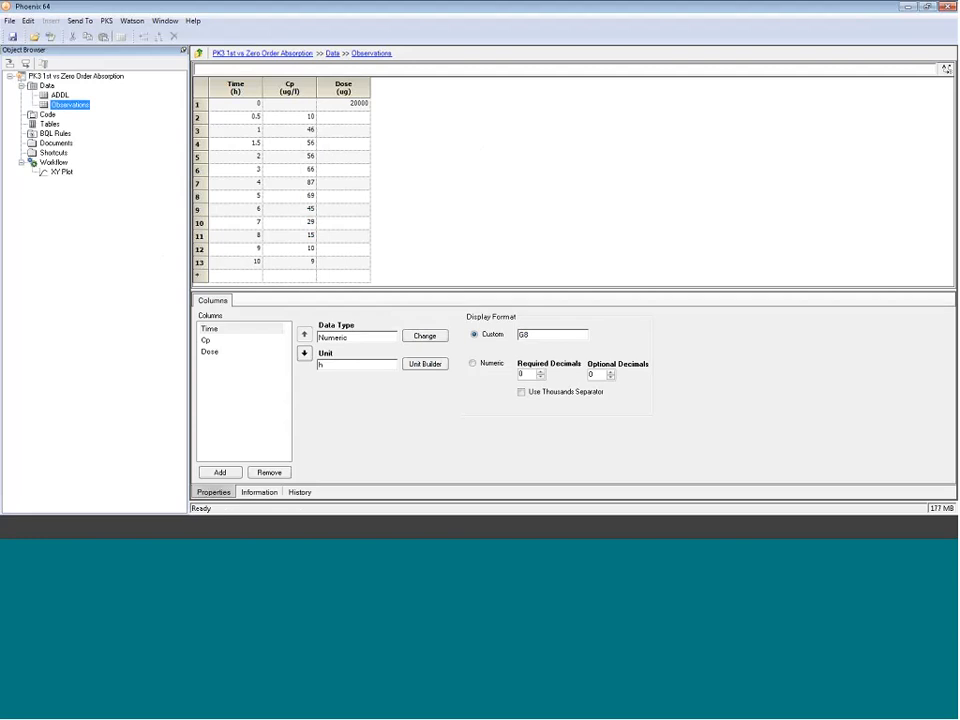
left_click(250, 87)
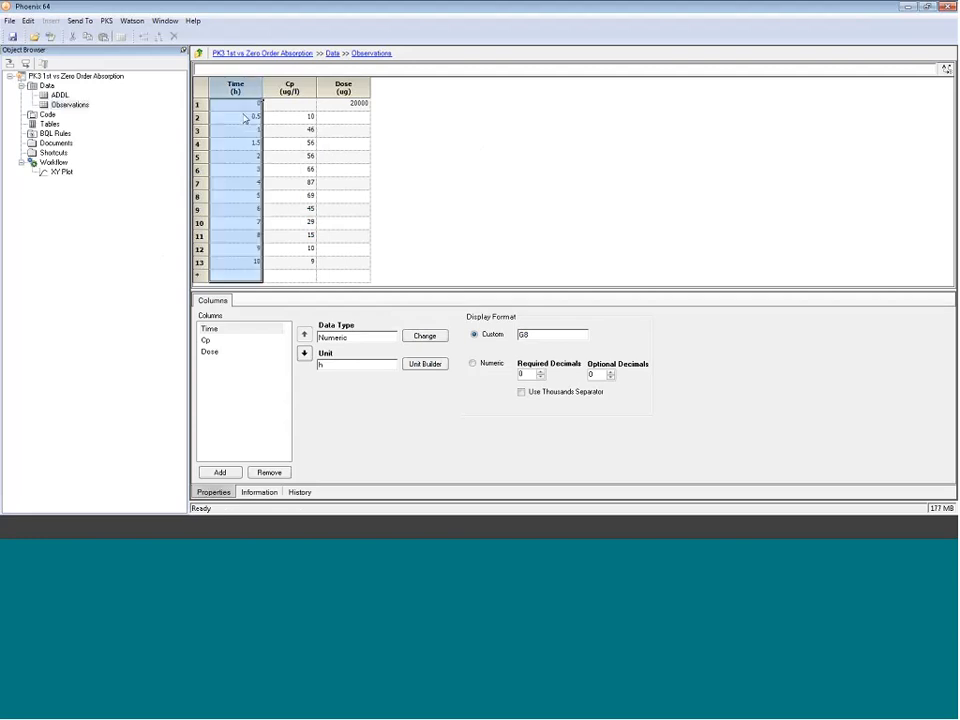
left_click(289, 87)
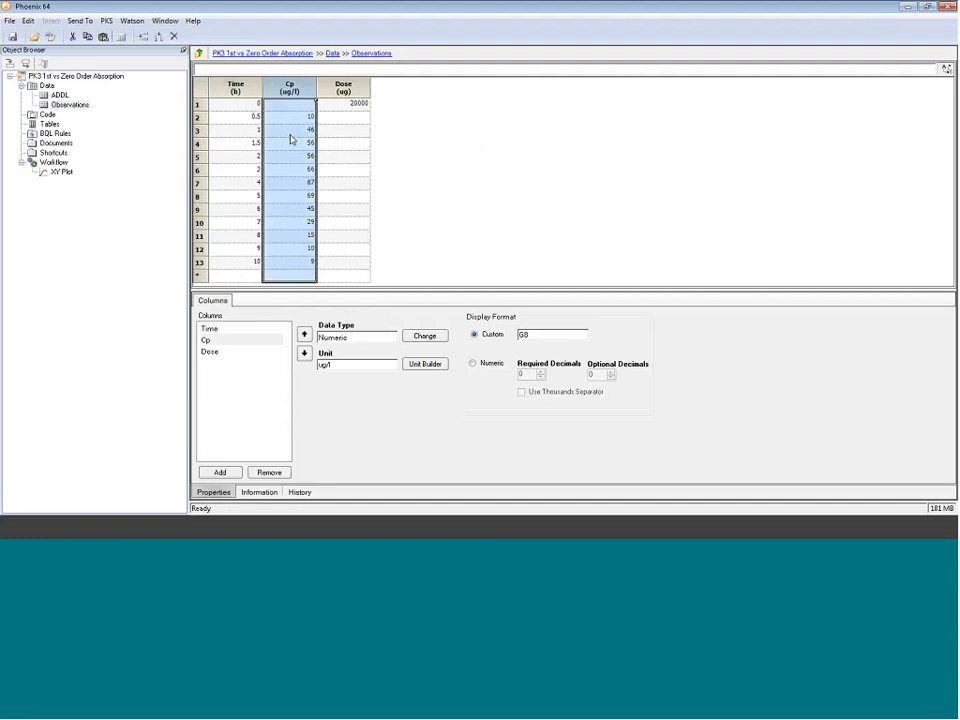
left_click(350, 89)
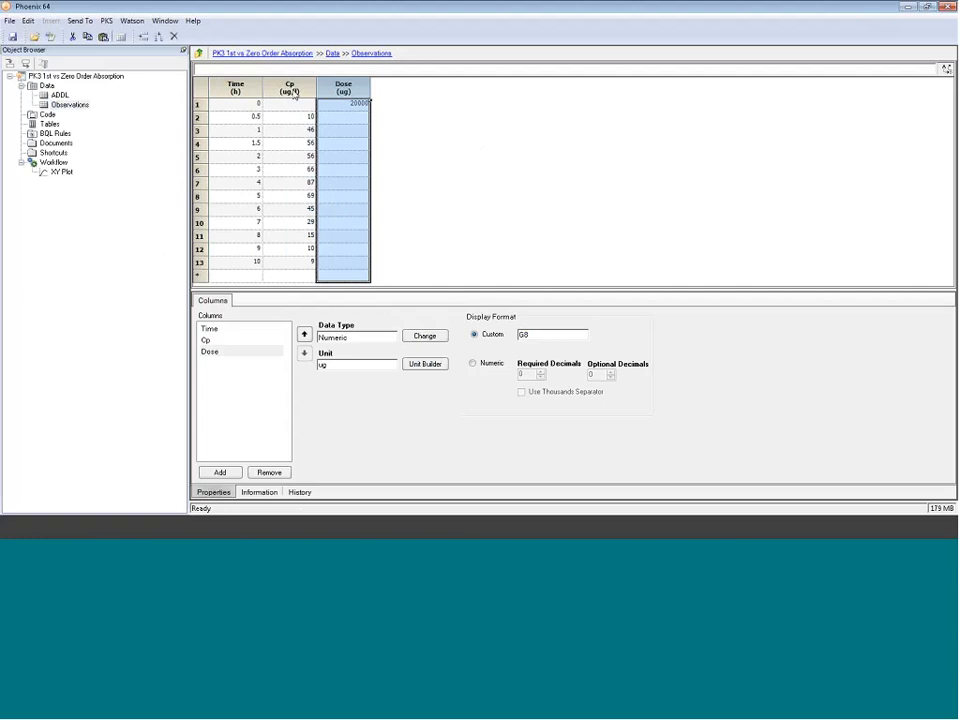
left_click(62, 171)
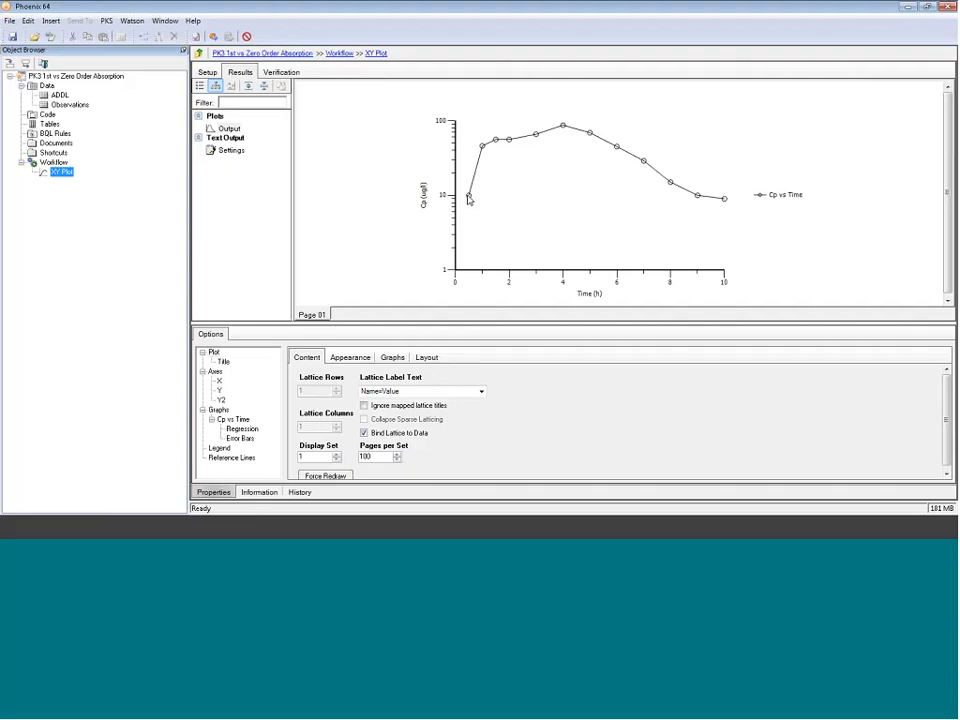
mouse_move(468, 198)
mouse_move(564, 129)
Step: Send the Observations worksheet to a new NCA object
left_click(74, 105)
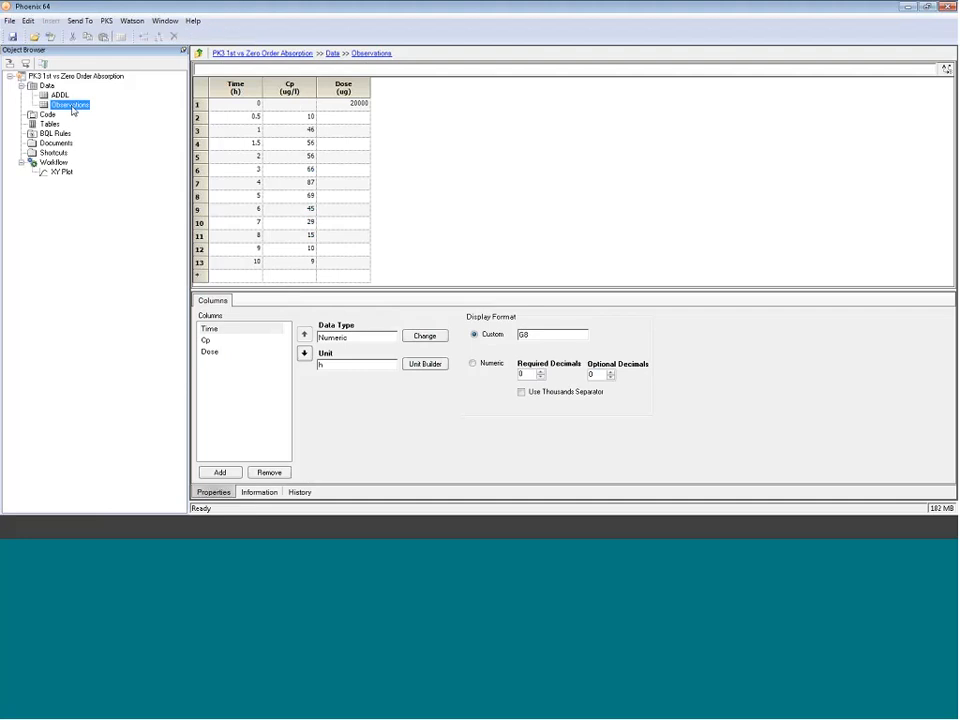
right_click(72, 111)
mouse_move(106, 118)
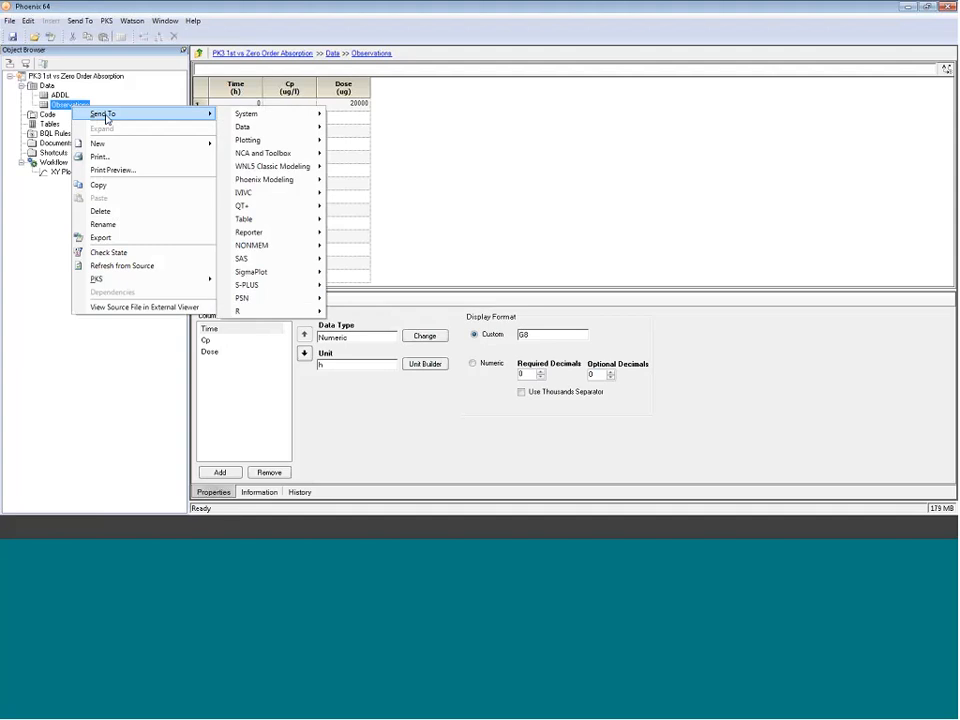
mouse_move(249, 157)
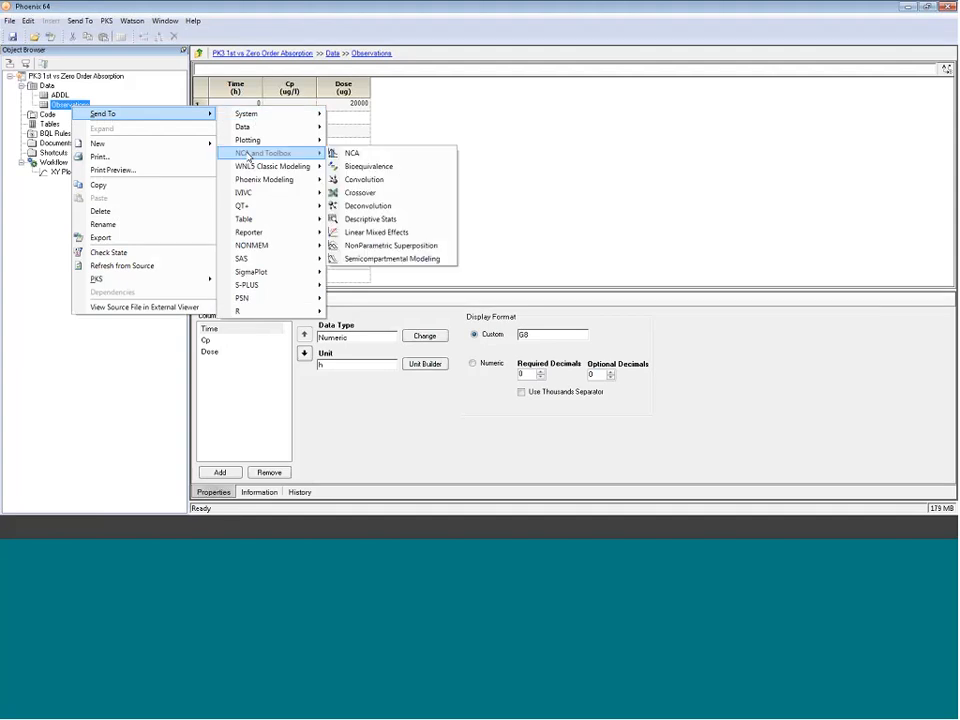
left_click(352, 153)
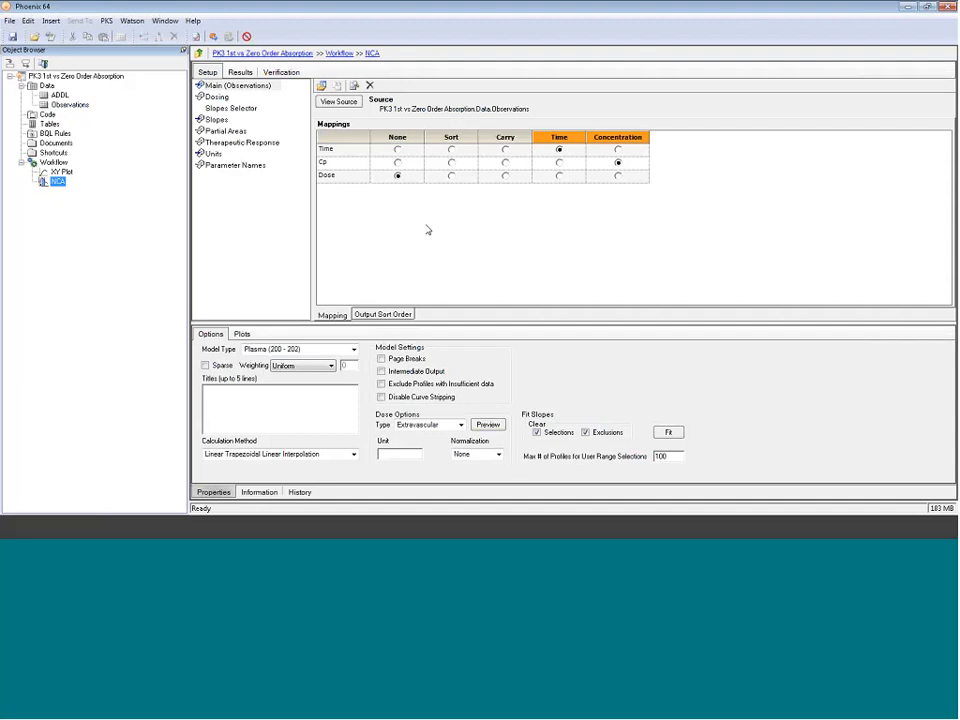
Step: Use the Observations worksheet as the NCA dosing source, mapping Dose to Dose and Time to Time of Dose
left_click(540, 224)
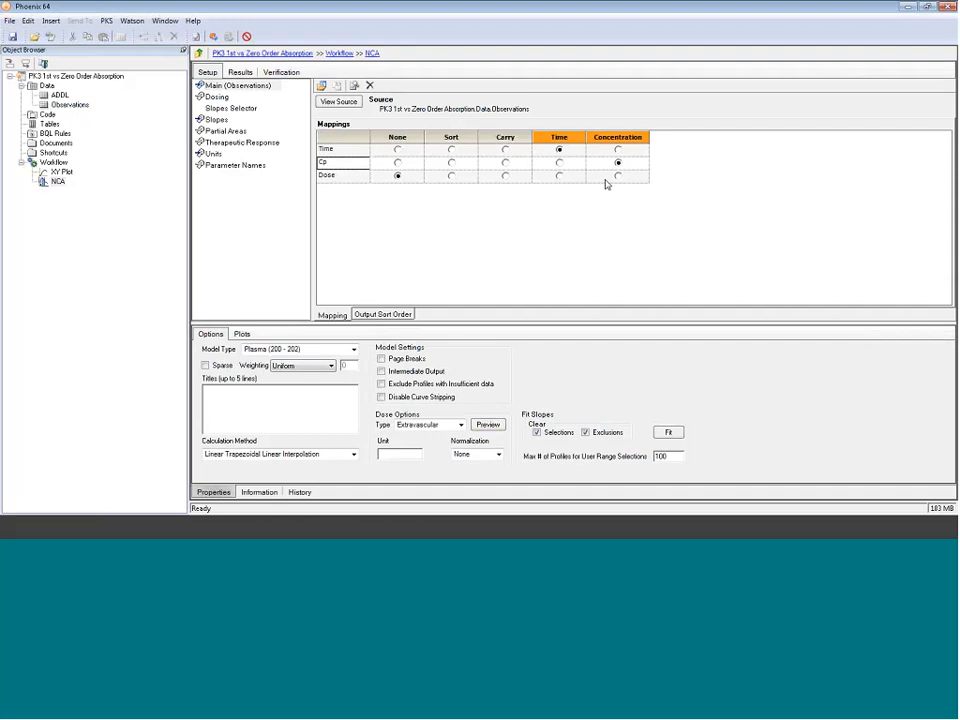
left_click(216, 97)
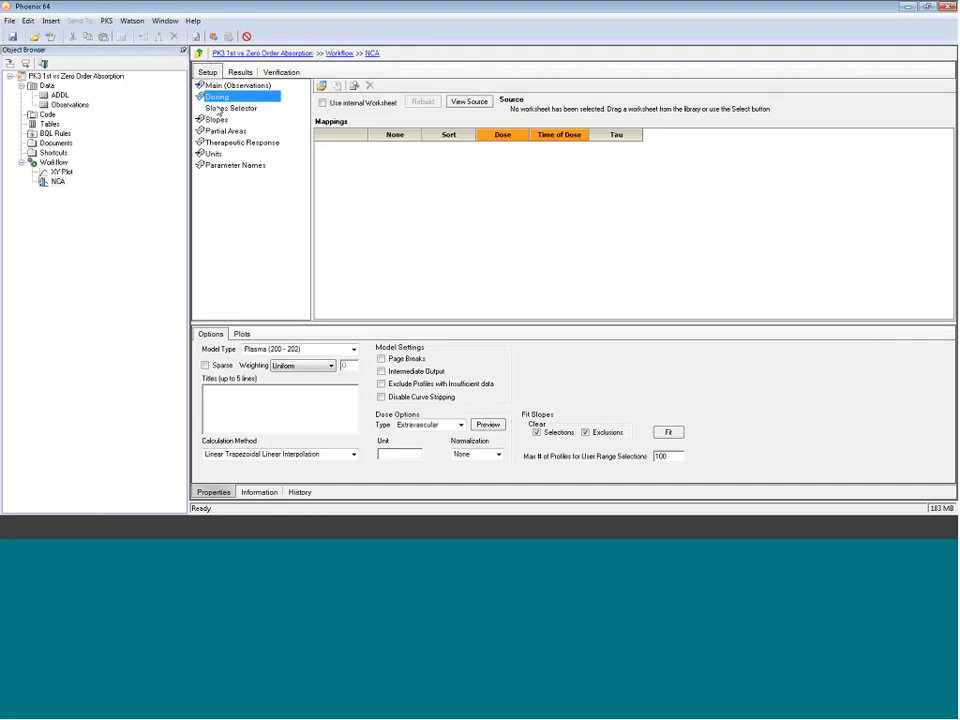
left_click_drag(70, 105, 478, 222)
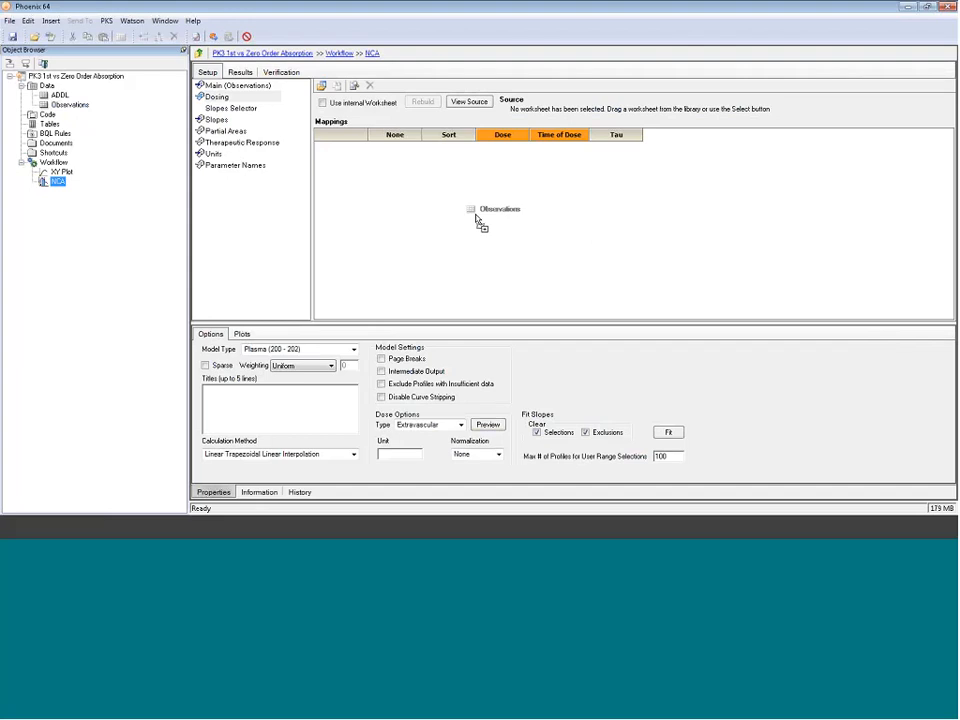
left_click_drag(478, 222, 478, 220)
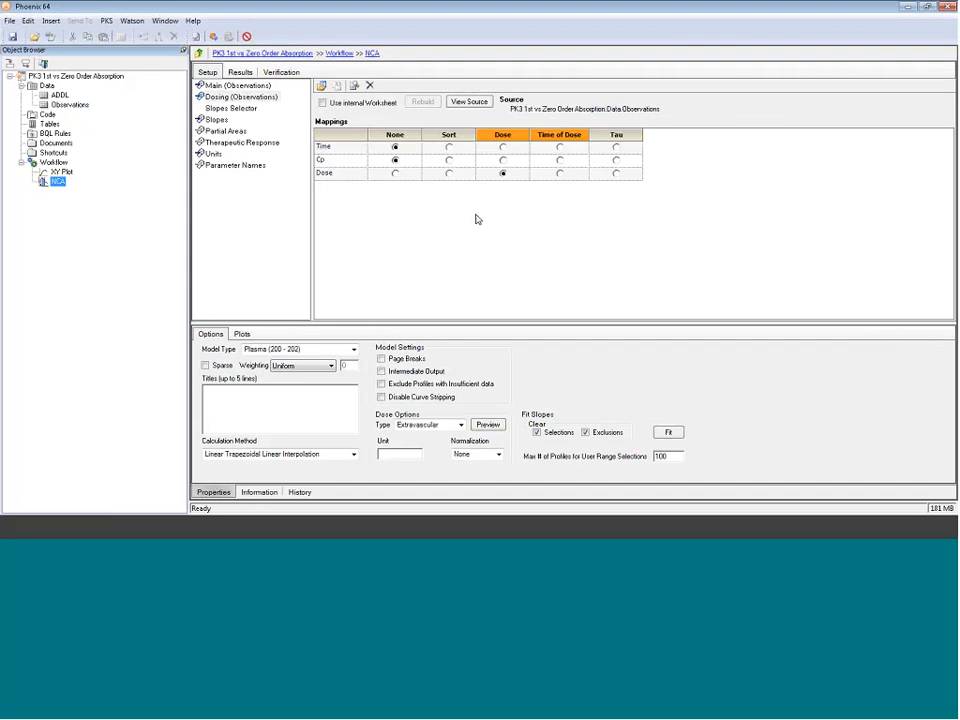
left_click(503, 174)
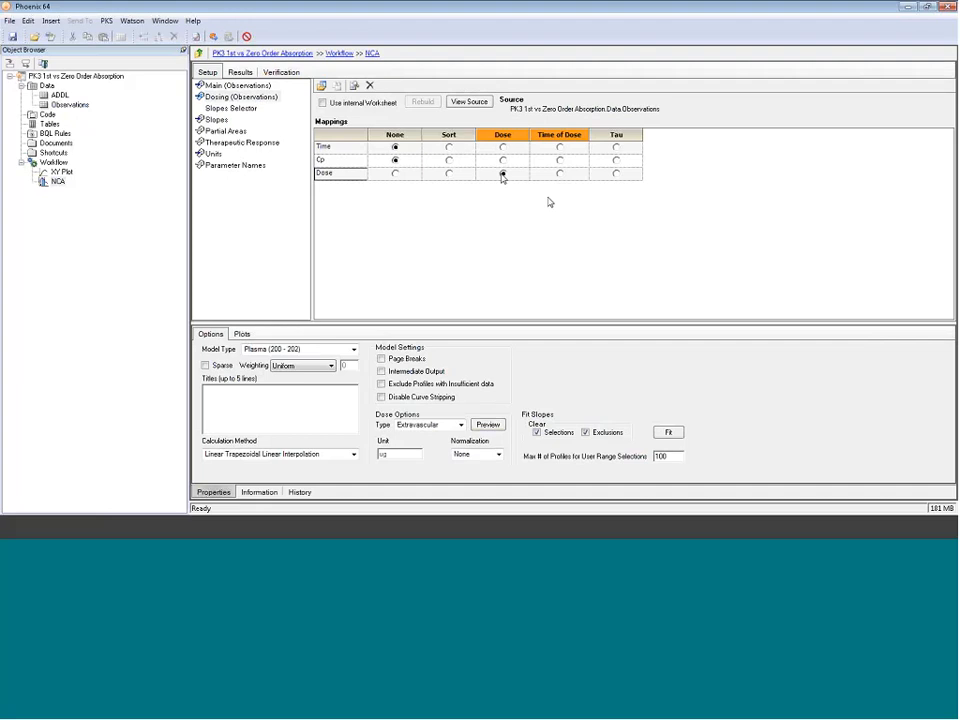
left_click(560, 147)
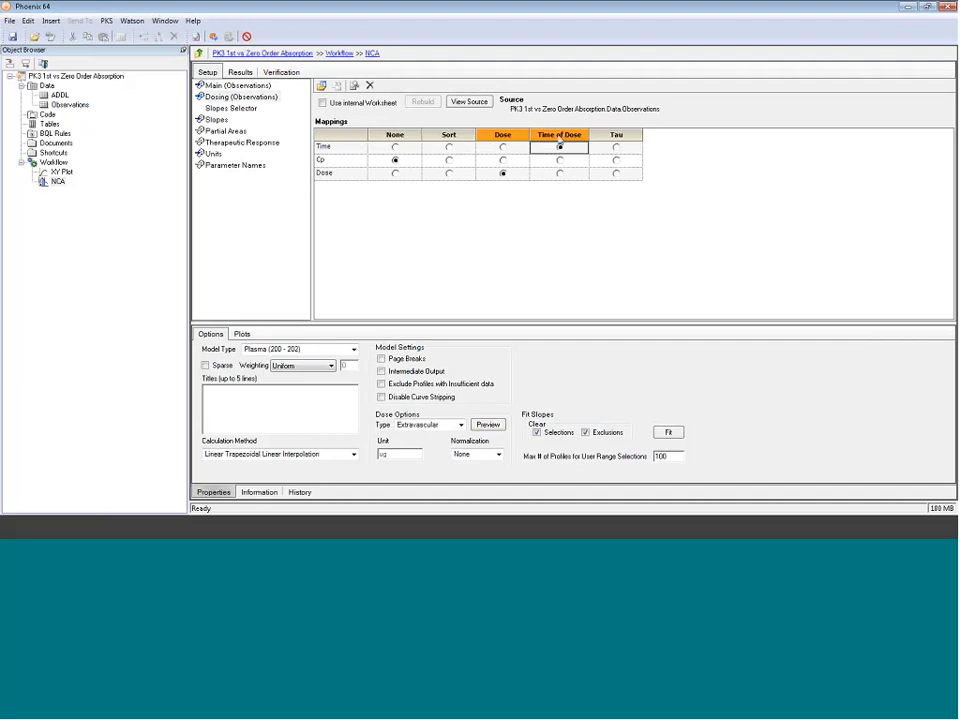
Step: Set the NCA calculation method to Linear Up Log Down and execute the analysis
left_click(353, 454)
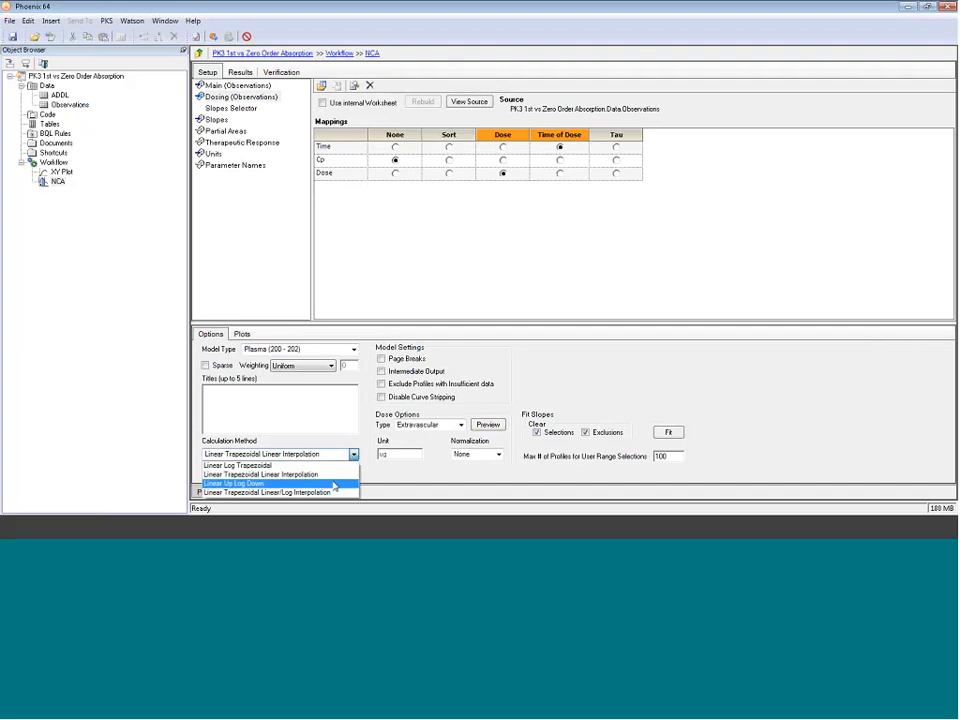
left_click(335, 484)
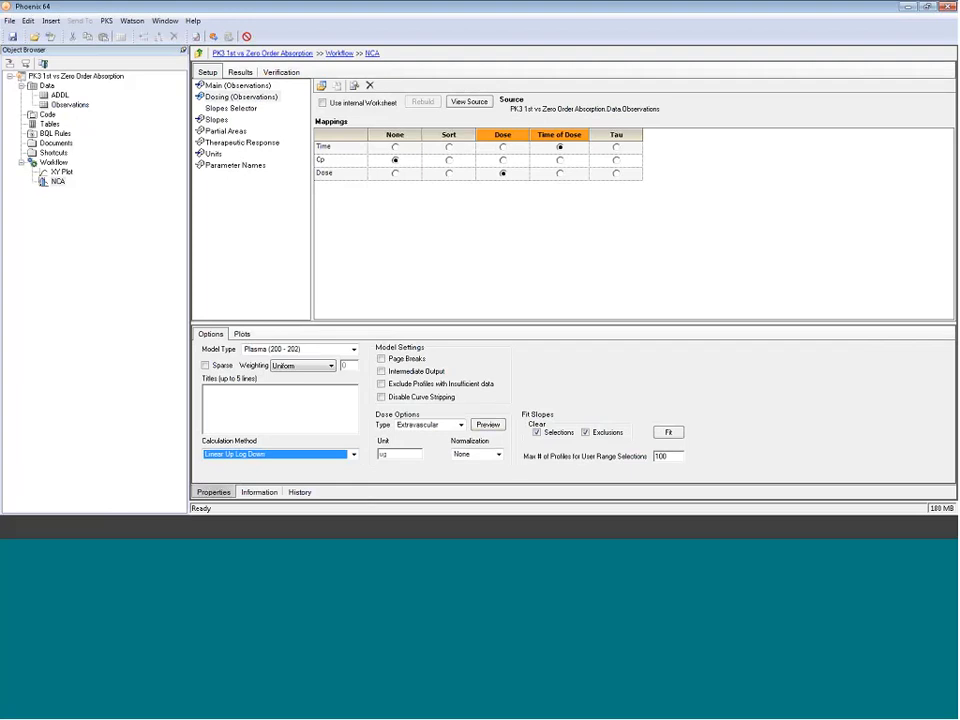
left_click(213, 37)
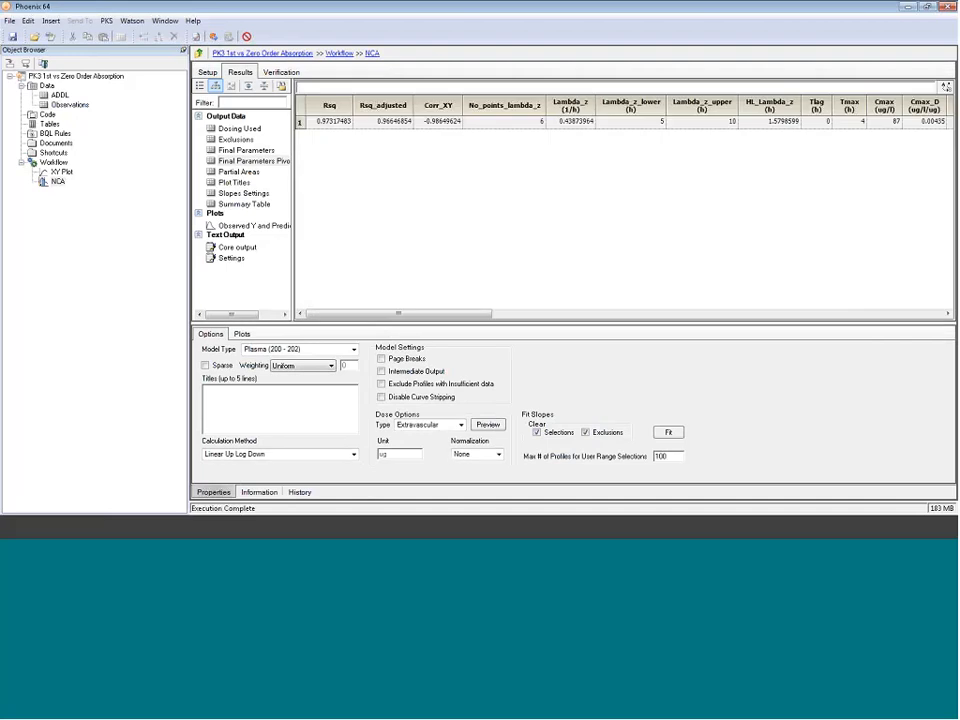
Step: Review the Final Parameters results, including the Vz_F_pred and Cl_F_pred estimates
left_click(246, 150)
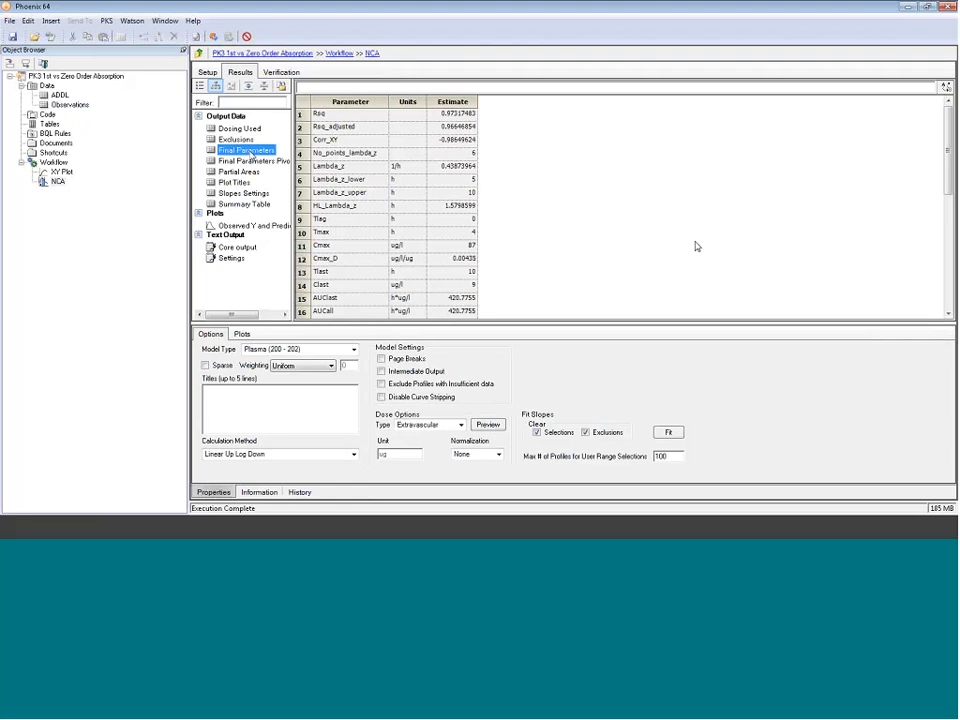
scroll(697, 246, "down", 5)
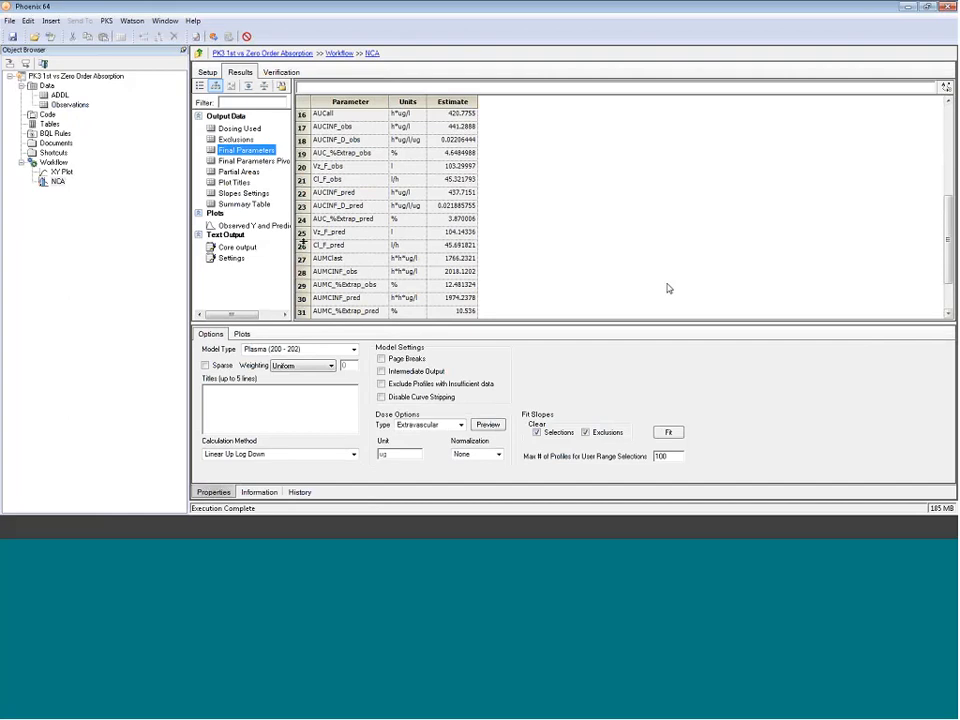
left_click(416, 235)
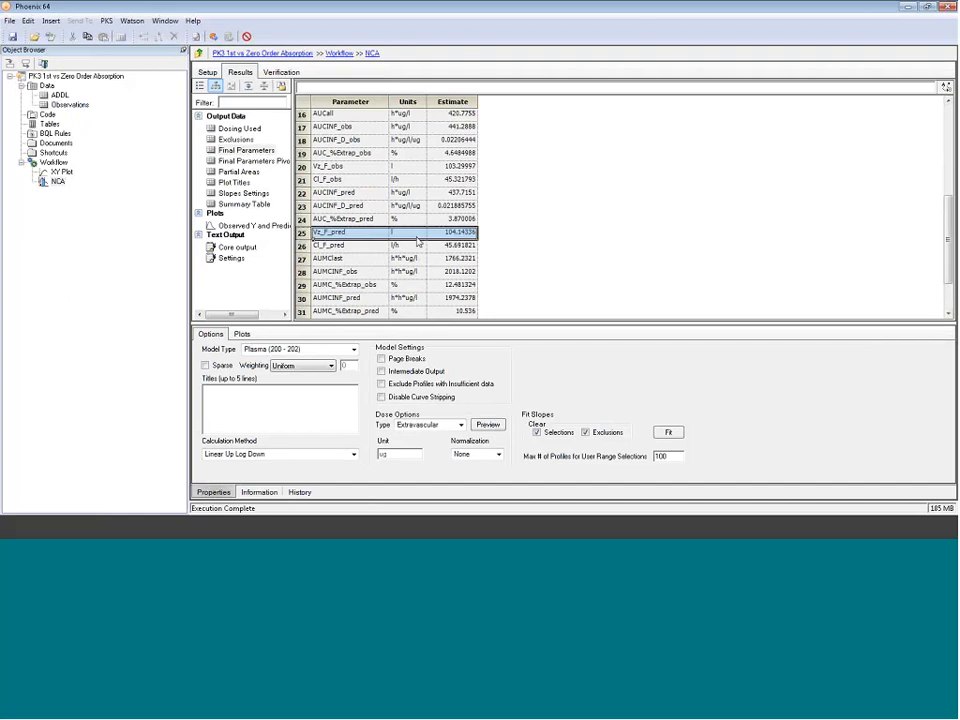
left_click(313, 245)
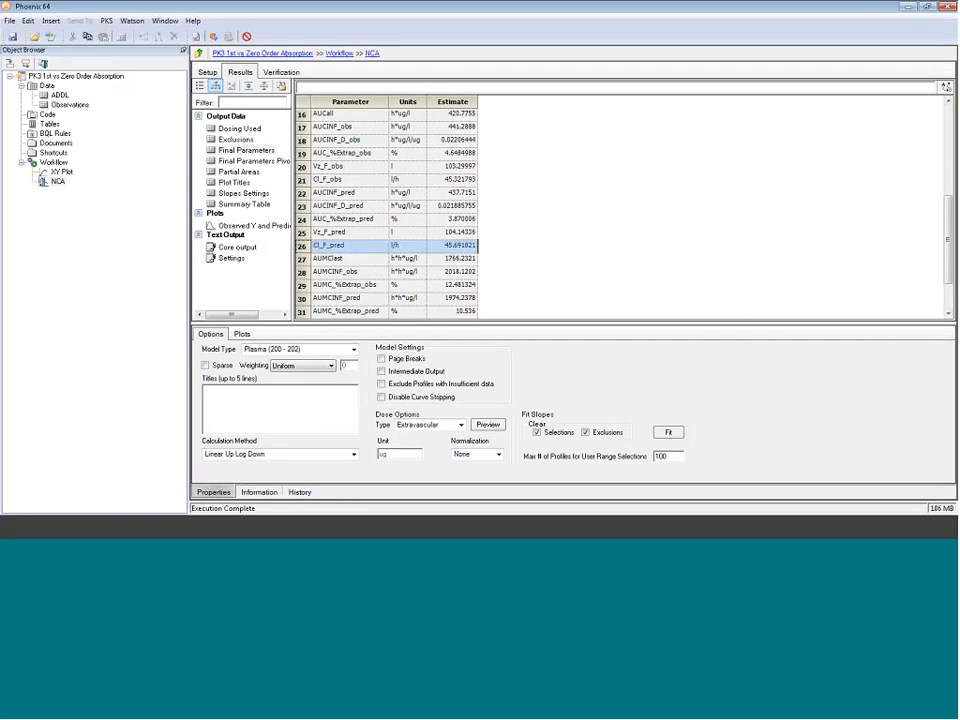
left_click(347, 233)
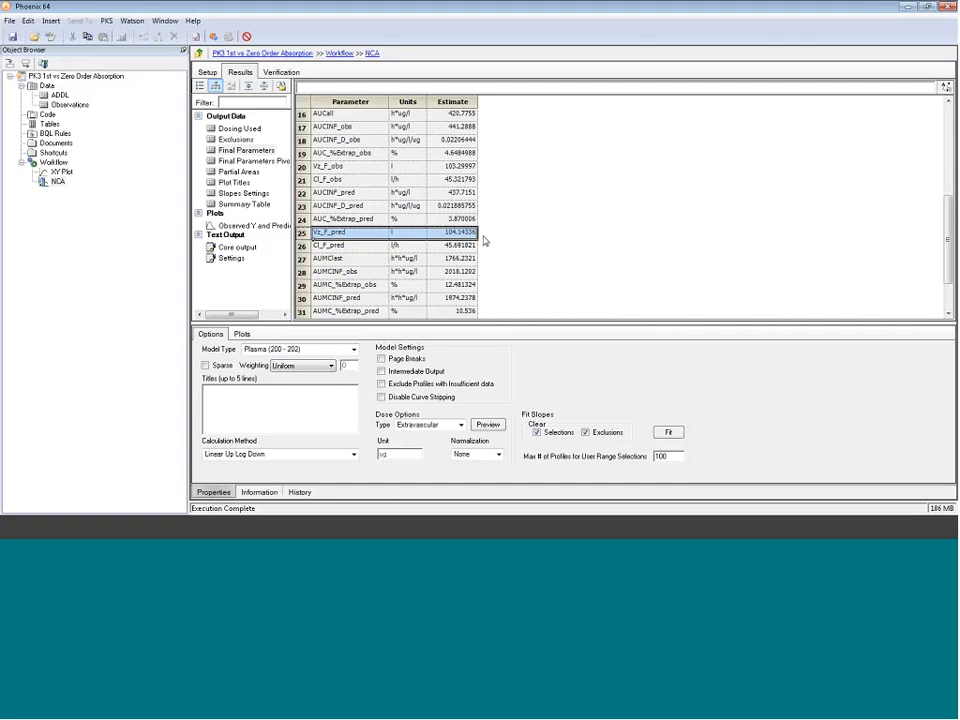
Step: Send the Observations worksheet to a new Phoenix Model object
left_click(68, 104)
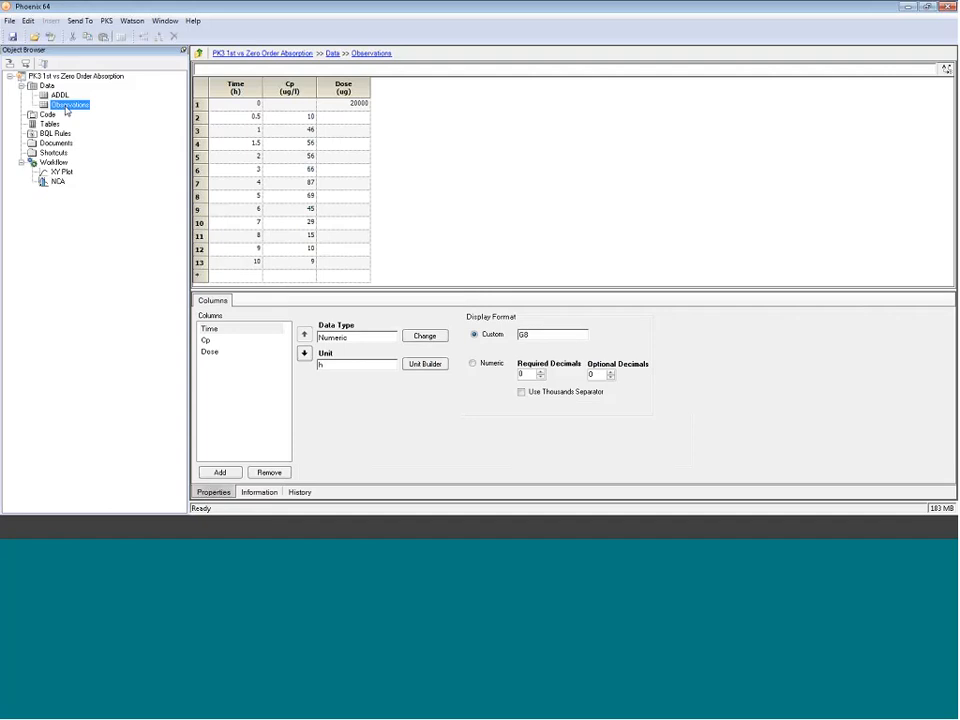
right_click(66, 111)
mouse_move(92, 115)
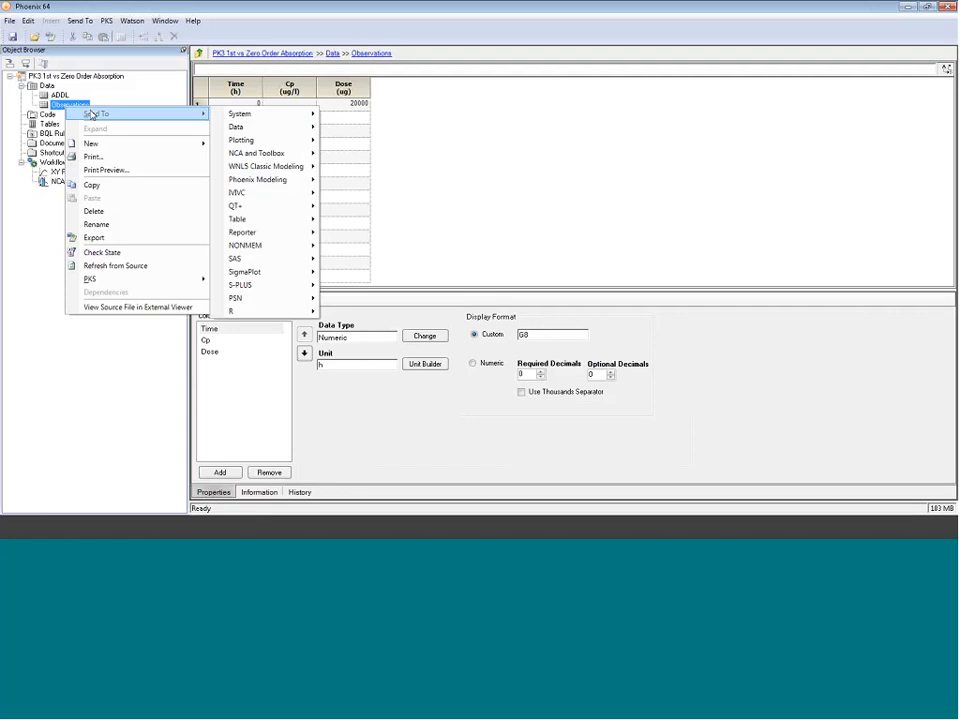
mouse_move(257, 183)
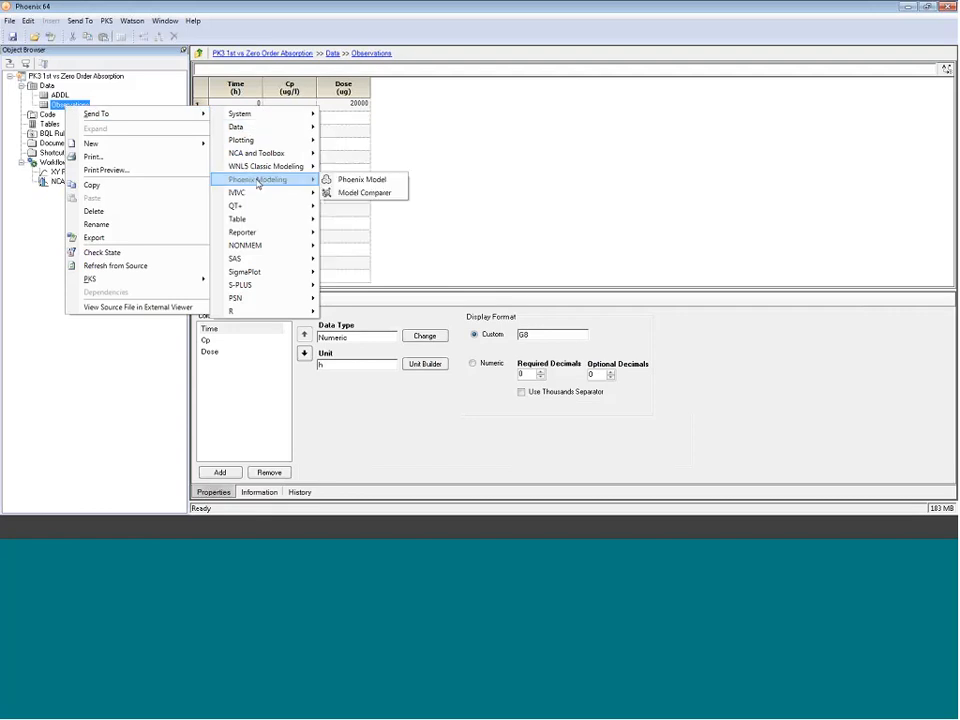
left_click(343, 179)
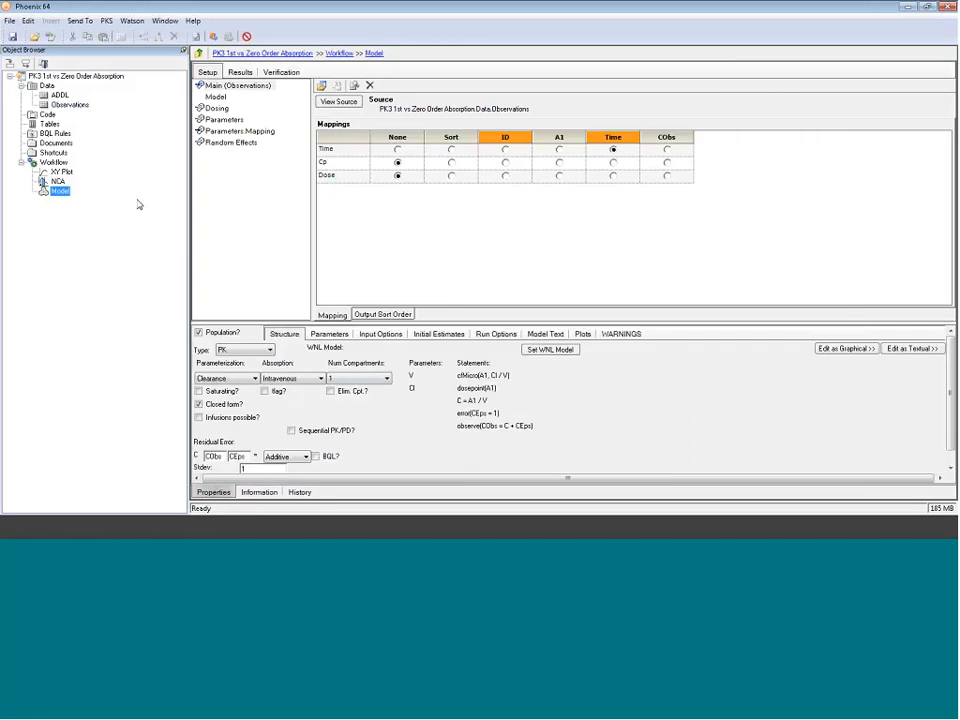
Step: Rename the new model object as 1st Order Ka Tlag
left_click(66, 191)
type("1st Order Ka T")
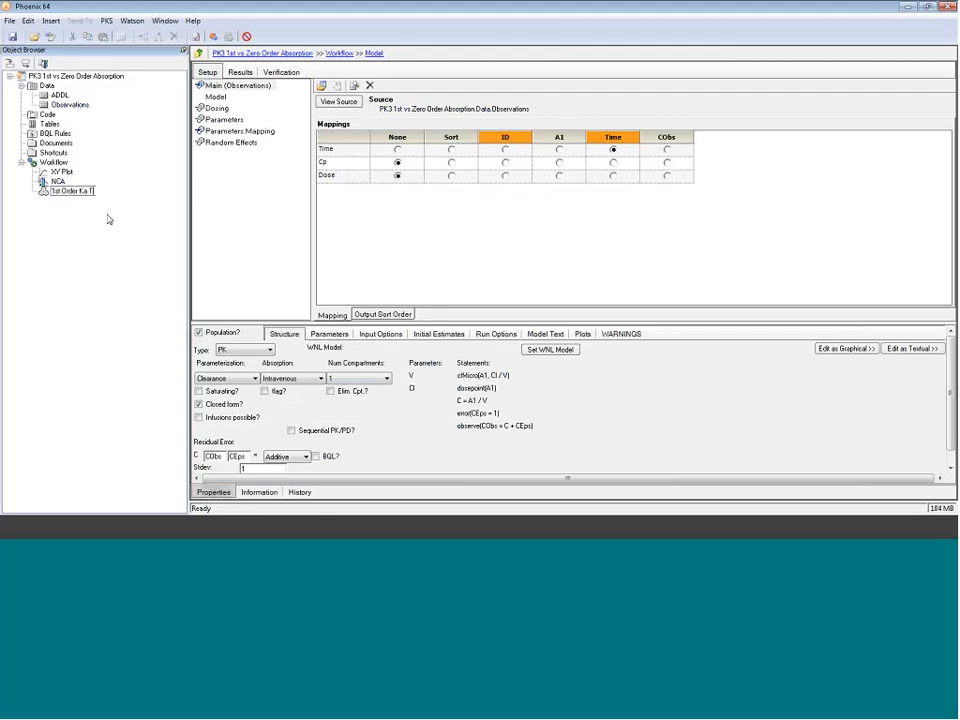
type("lag")
key("Return")
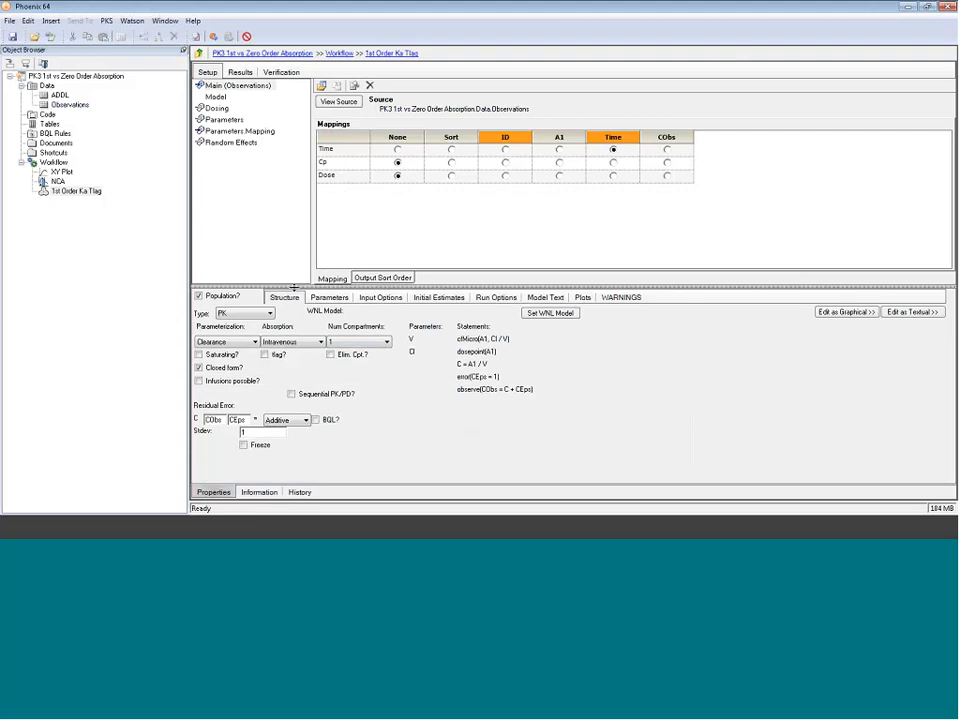
Step: Configure the model structure as non-population with extravascular absorption, Tlag enabled and closed form turned off
left_click(199, 297)
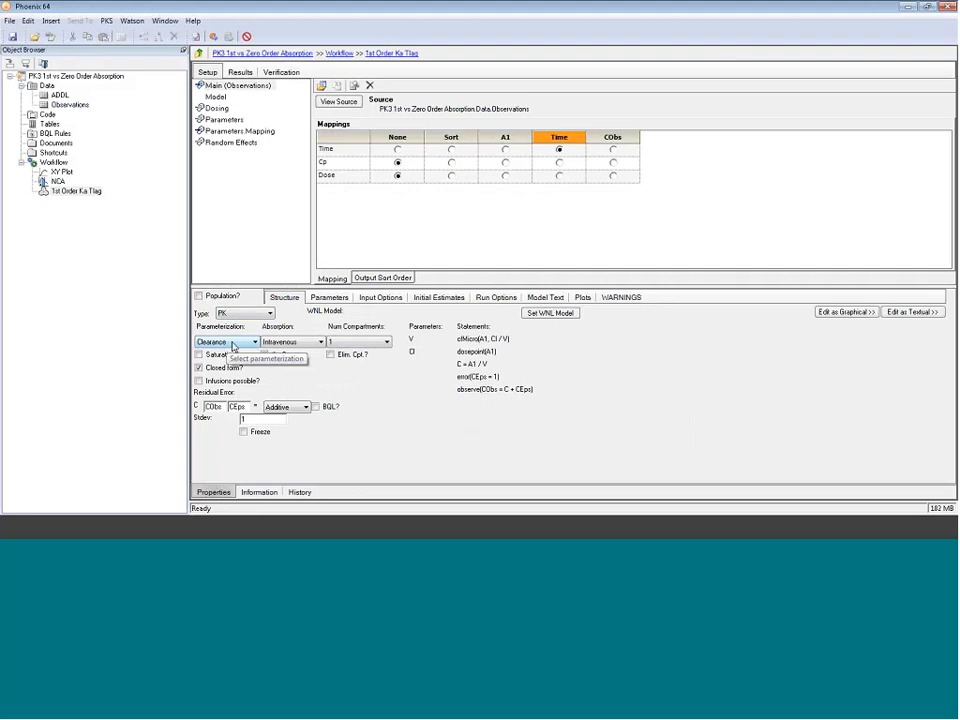
left_click(318, 342)
left_click(310, 360)
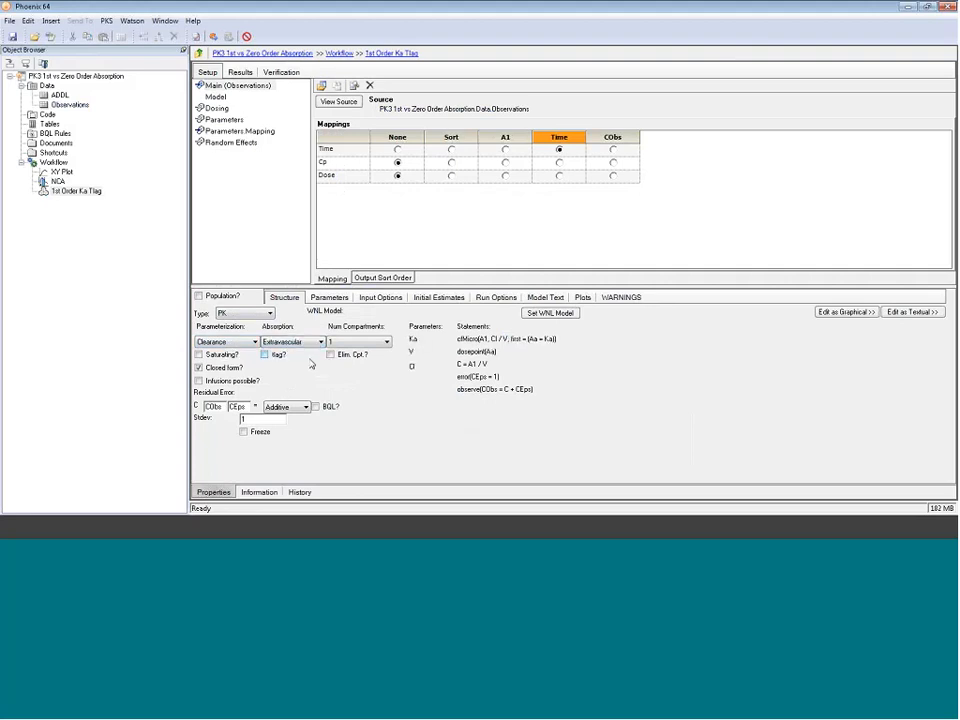
left_click(264, 355)
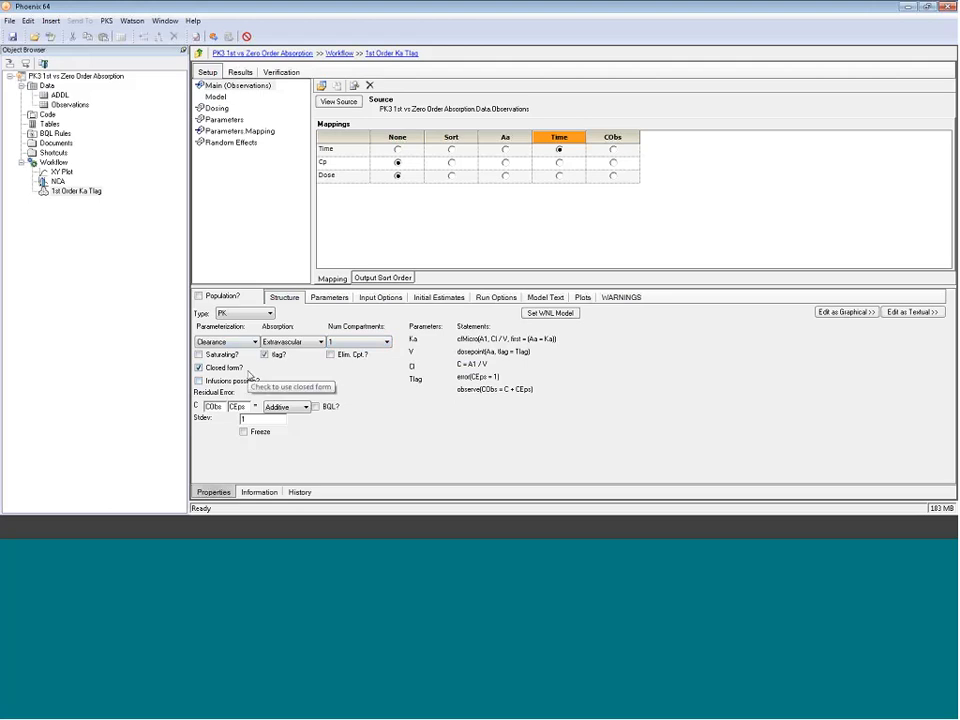
left_click(199, 367)
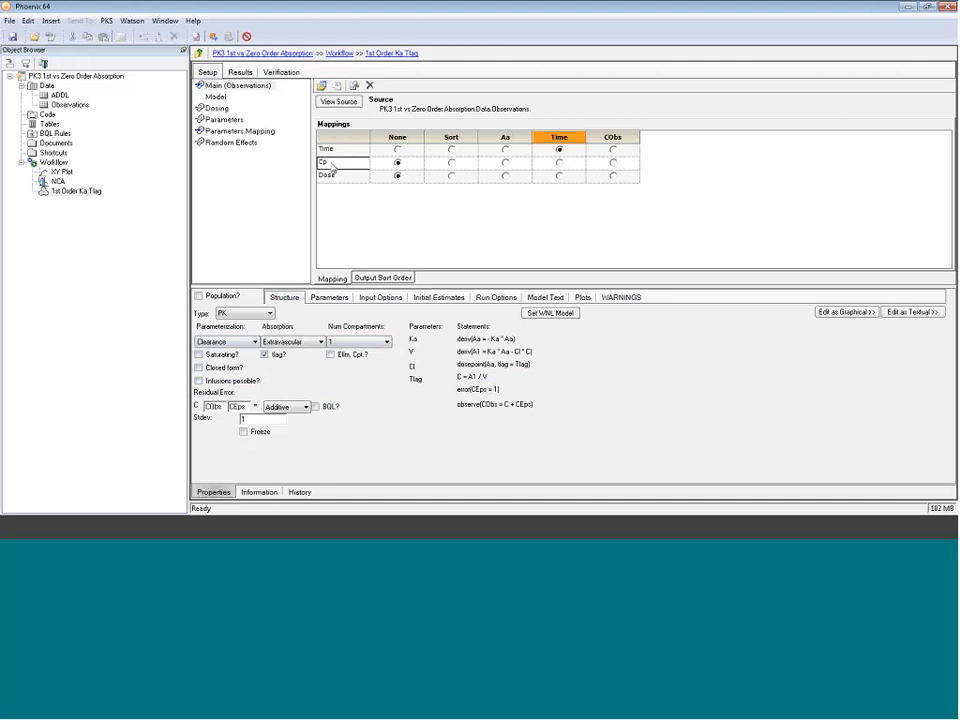
Step: Map Cp to CObs and Dose to Aa in the model's main mappings
left_click(613, 162)
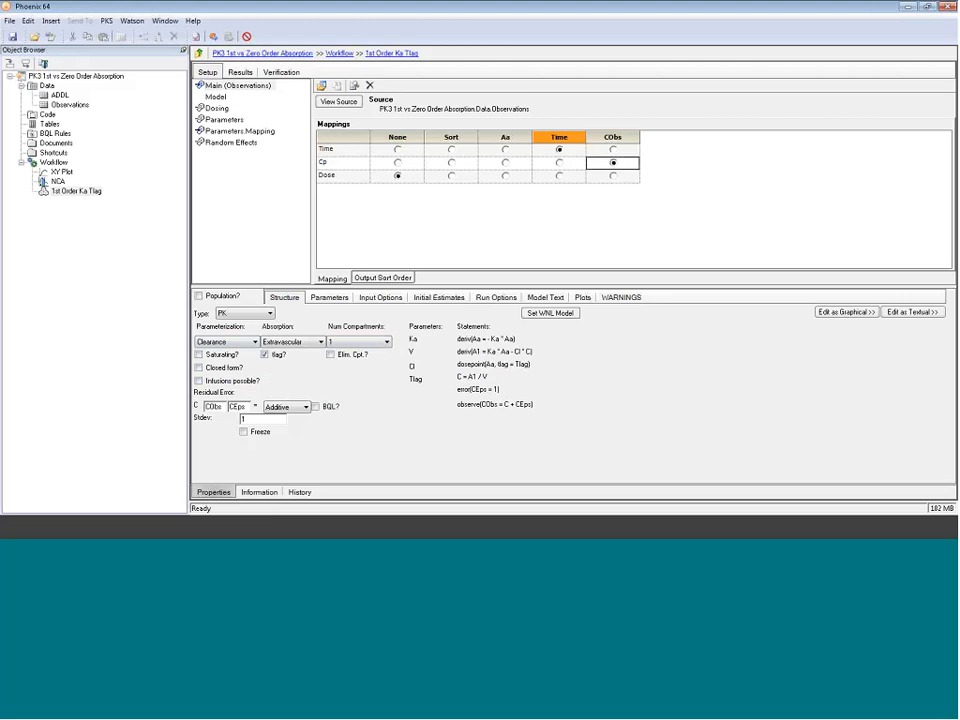
left_click(337, 179)
left_click(505, 175)
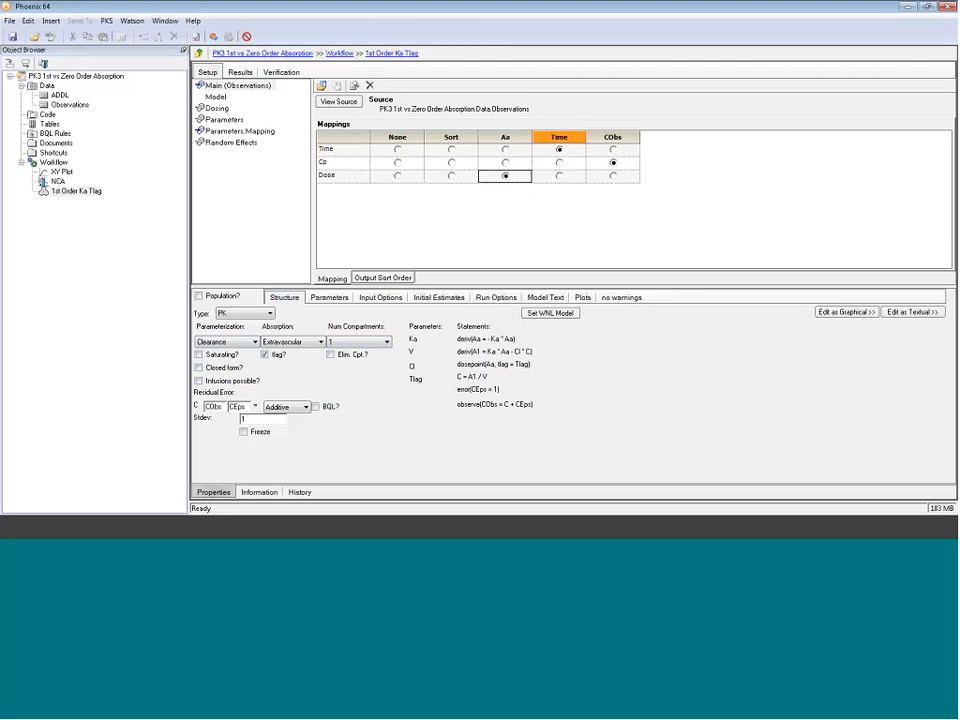
Step: Enter initial estimates of 100 for tvV, 45 for tvCl and 0.5 for tvTlag in the model's initial estimates
left_click(441, 298)
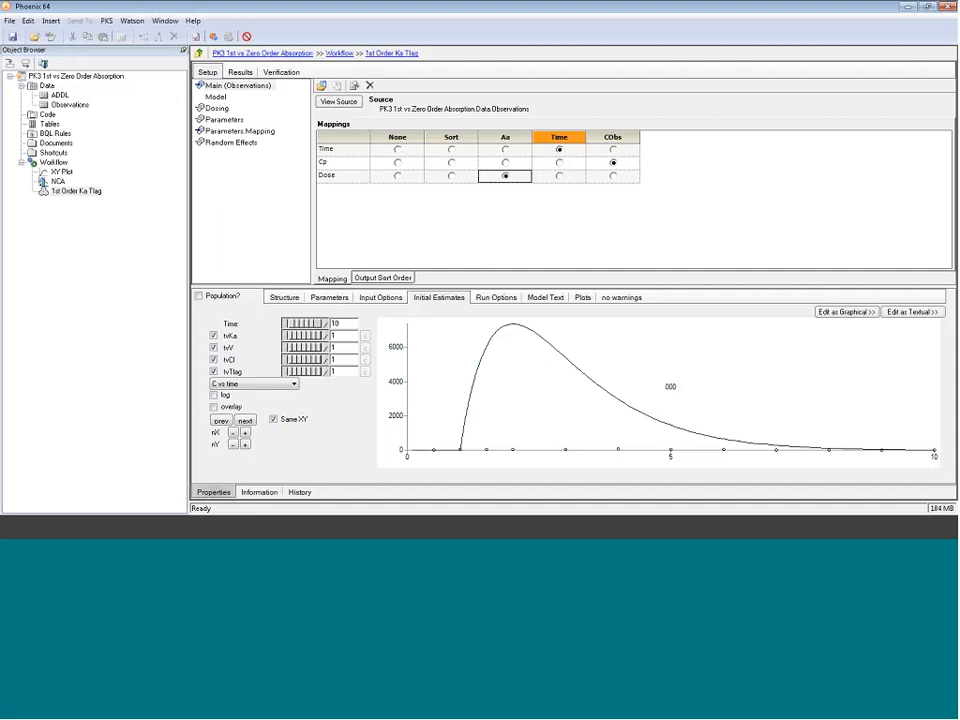
left_click(343, 336)
left_click(337, 348)
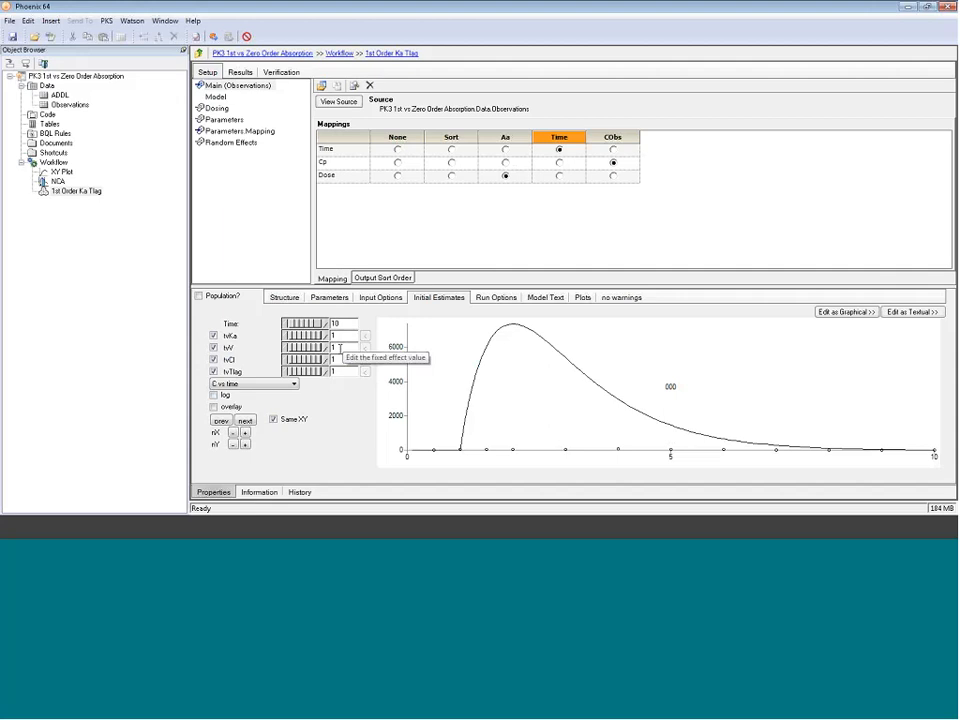
type("00")
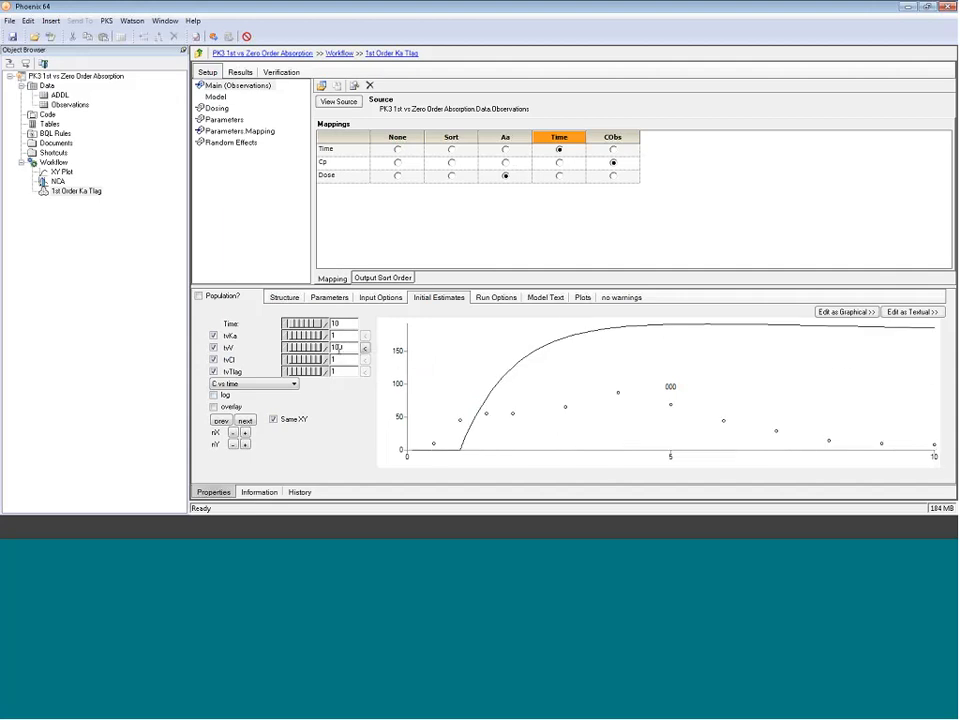
double_click(341, 358)
type("45")
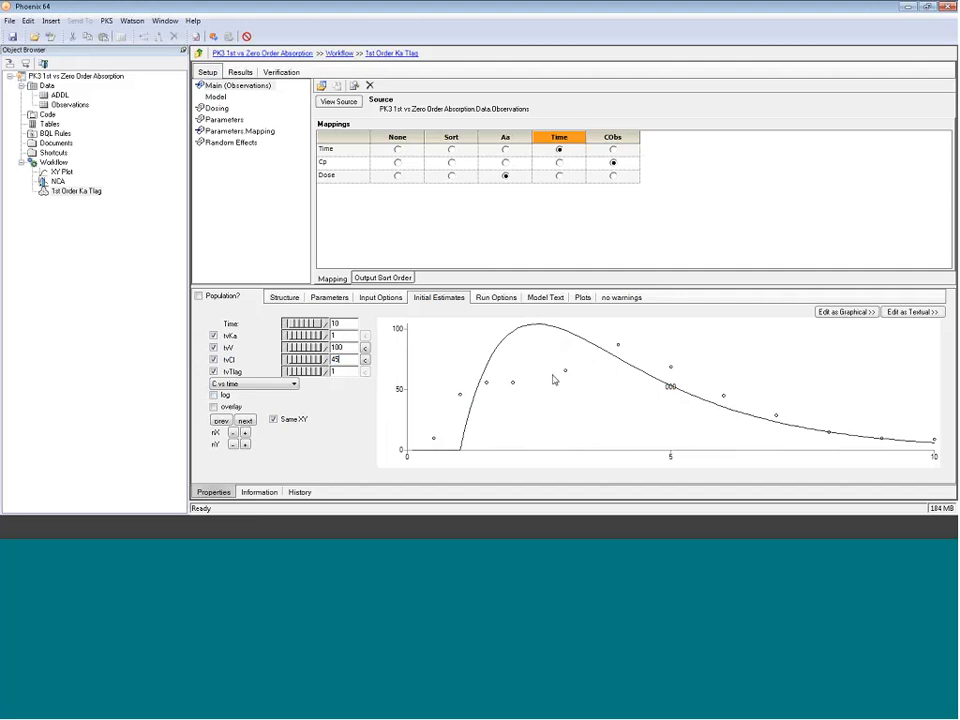
key("Tab")
type("0.5")
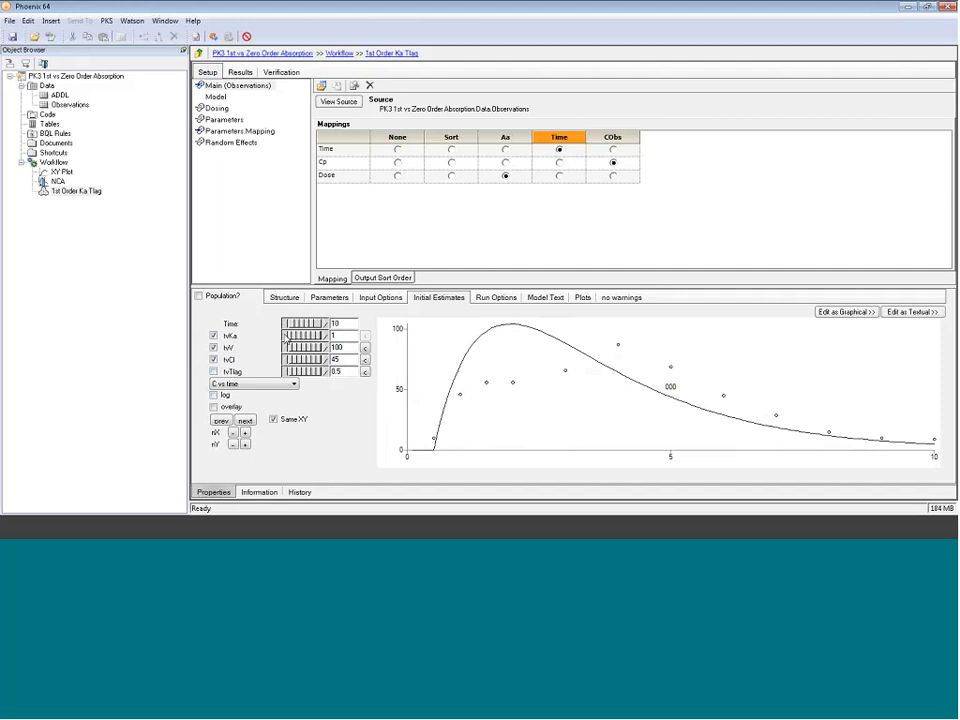
Step: Switch the initial-estimates preview plot to log scale and set tvKa to 0.5
left_click_drag(287, 338, 284, 336)
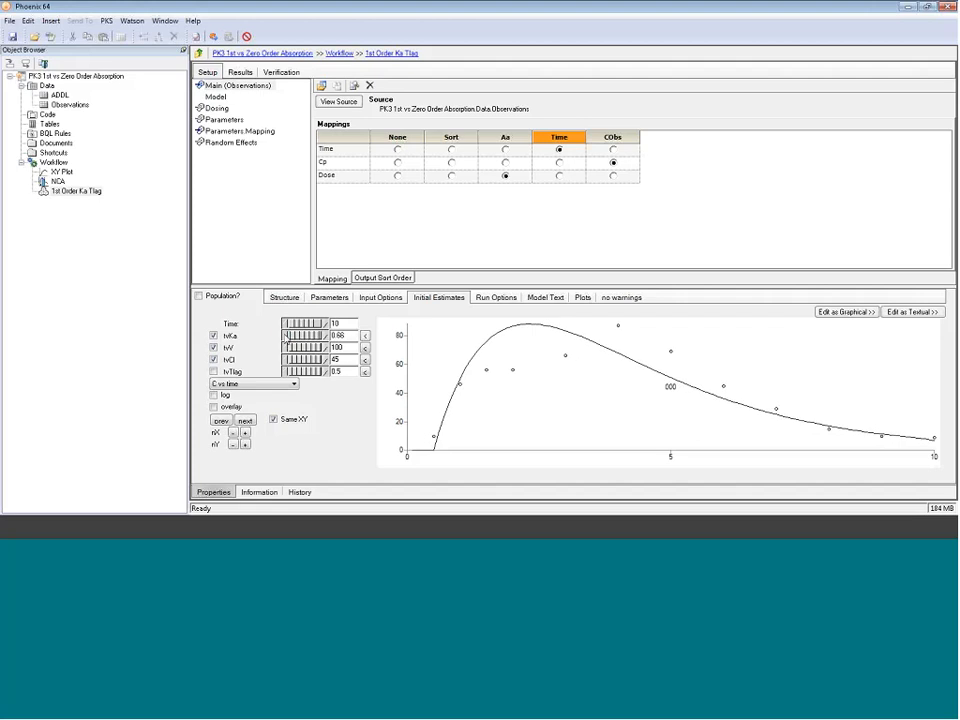
left_click(213, 395)
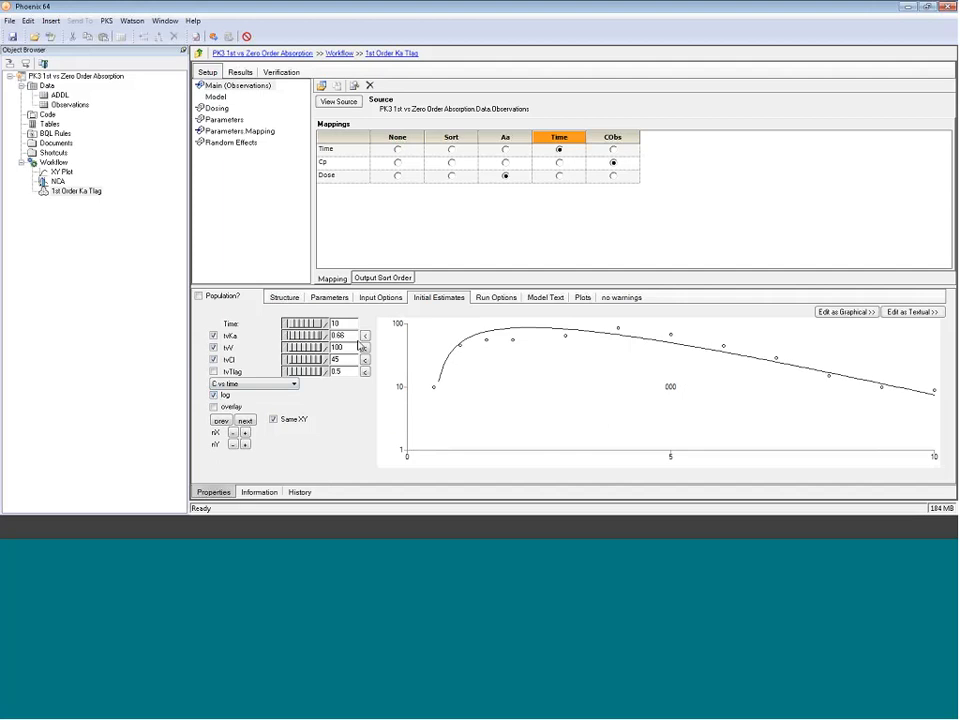
mouse_move(326, 340)
left_mouse_down()
mouse_move(282, 336)
mouse_move(317, 336)
left_mouse_up()
type("0")
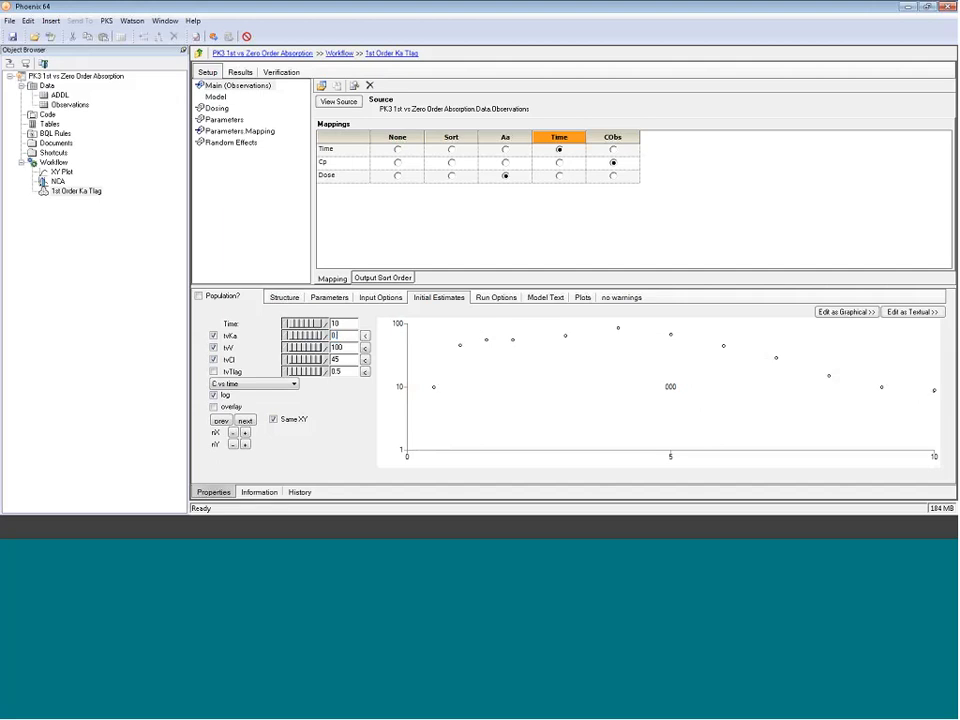
type(".5")
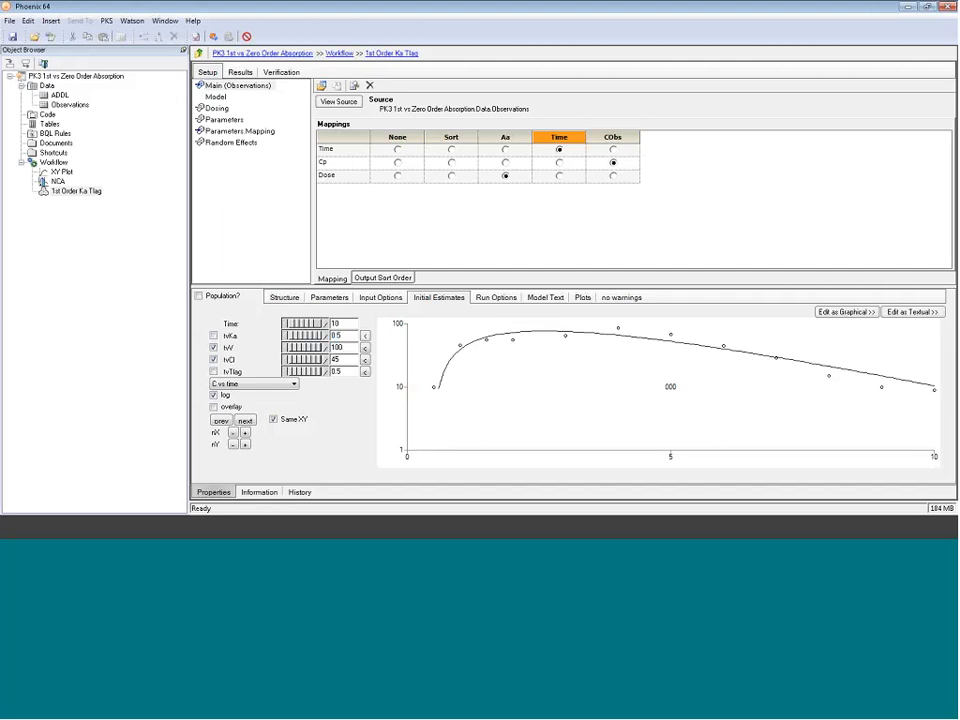
Step: Enable tvKa and tvTlag, apply all four estimates to the model parameters, and run the model
left_click(213, 335)
left_click(213, 371)
left_click(366, 336)
left_click(366, 348)
left_click(366, 360)
left_click(366, 372)
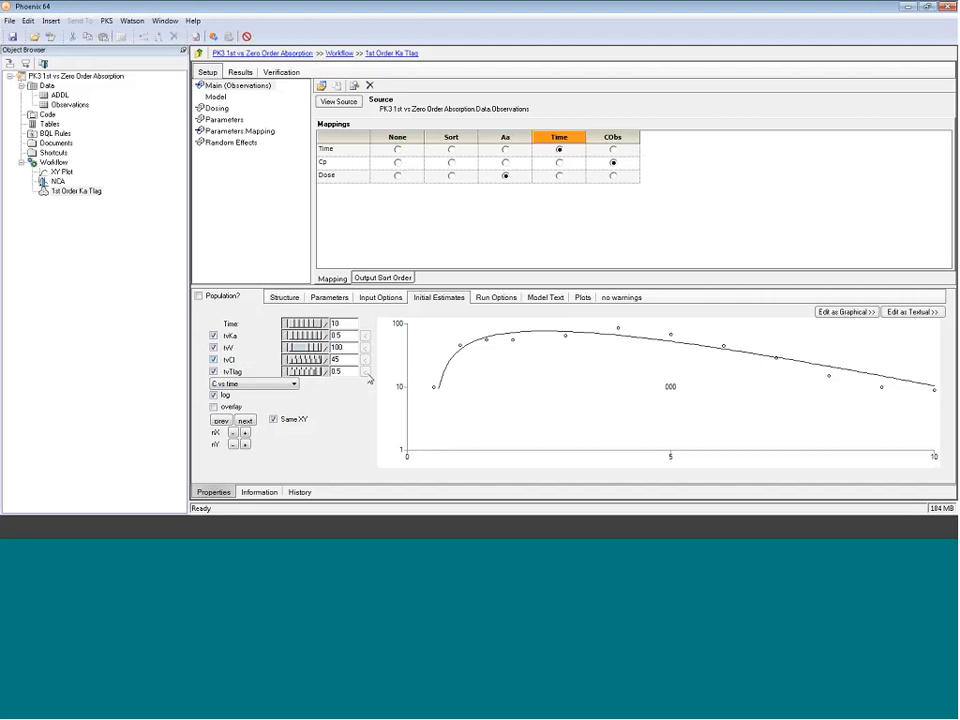
left_click(213, 36)
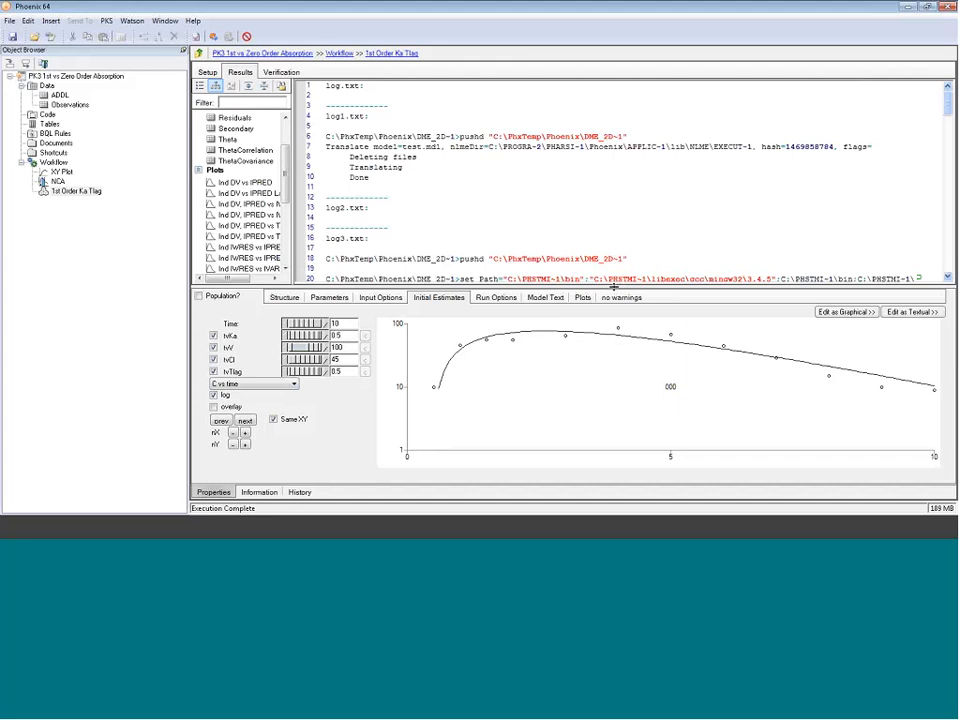
Step: Enlarge the results area and open the Ind DV, IPRED vs IVAR plot
left_click_drag(606, 287, 606, 334)
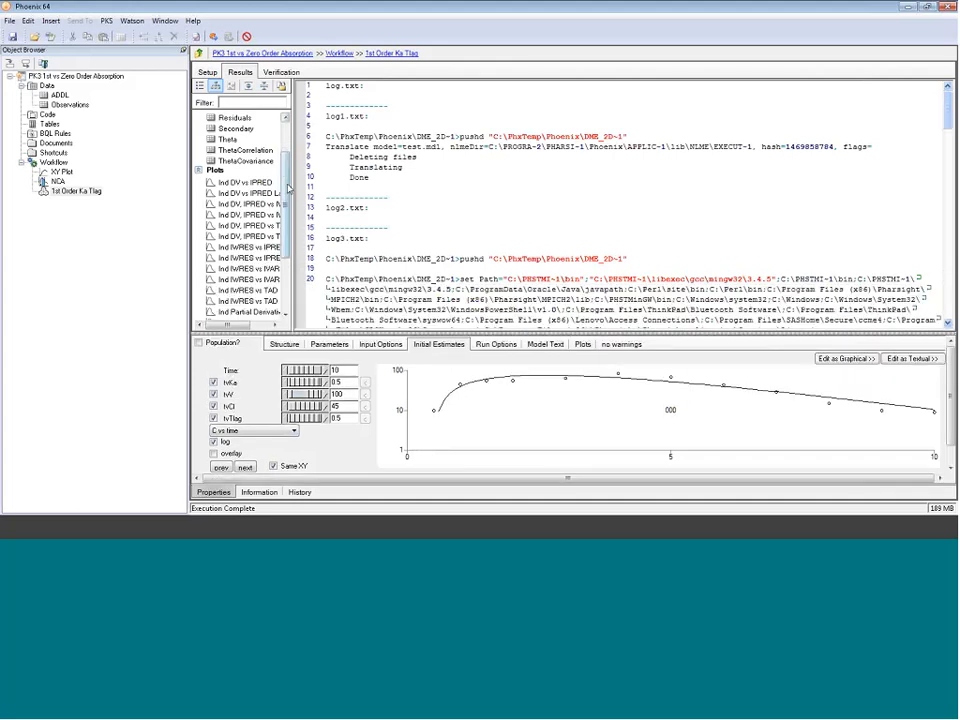
left_click_drag(292, 183, 376, 183)
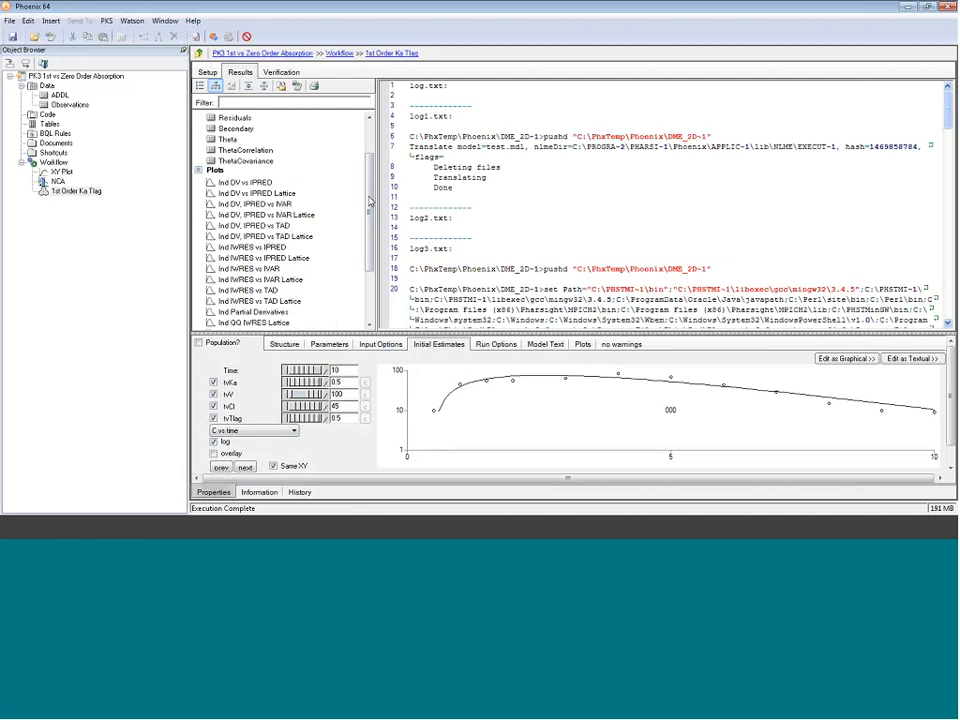
left_click(263, 205)
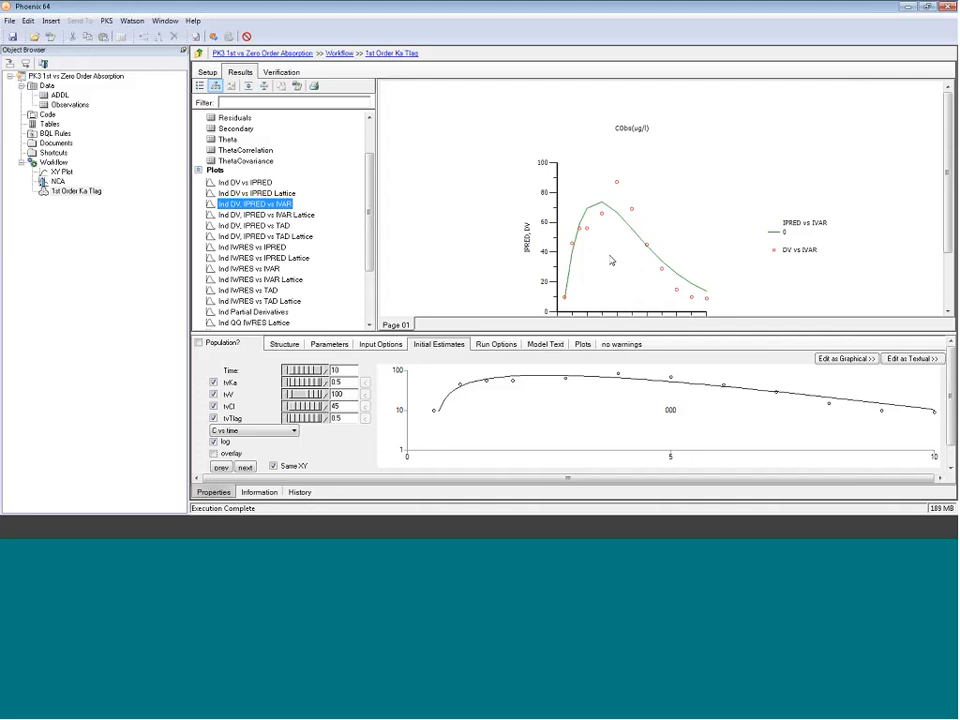
left_click_drag(948, 228, 949, 254)
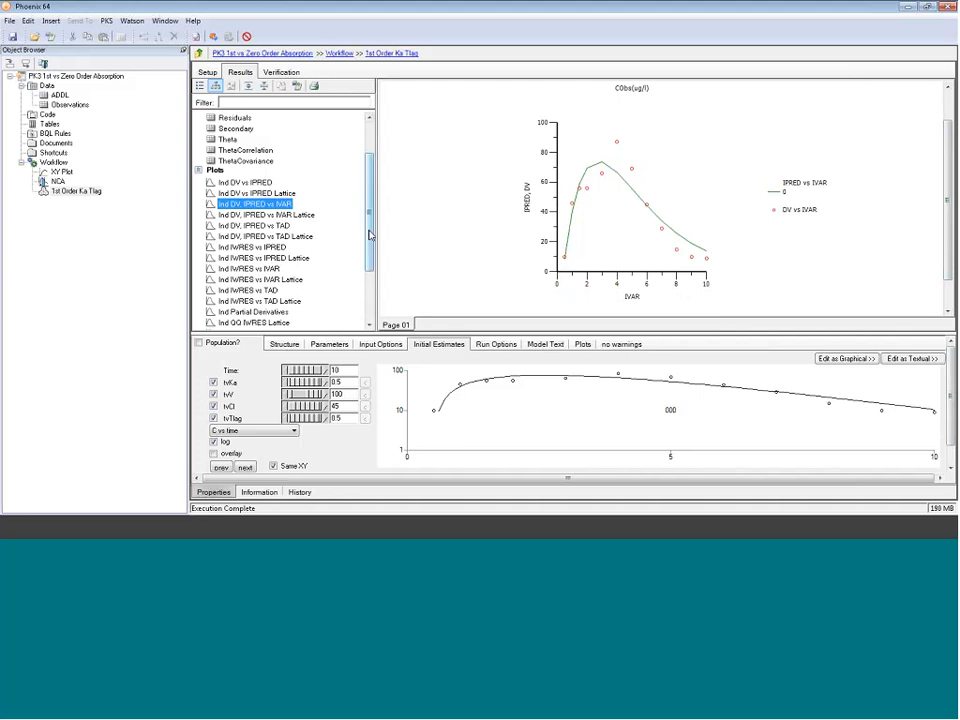
Step: Review the Theta table's estimates, Stderr and CV% columns, then return to the Ind DV, IPRED vs IVAR plot
scroll(313, 205, "up", 2)
left_click(225, 182)
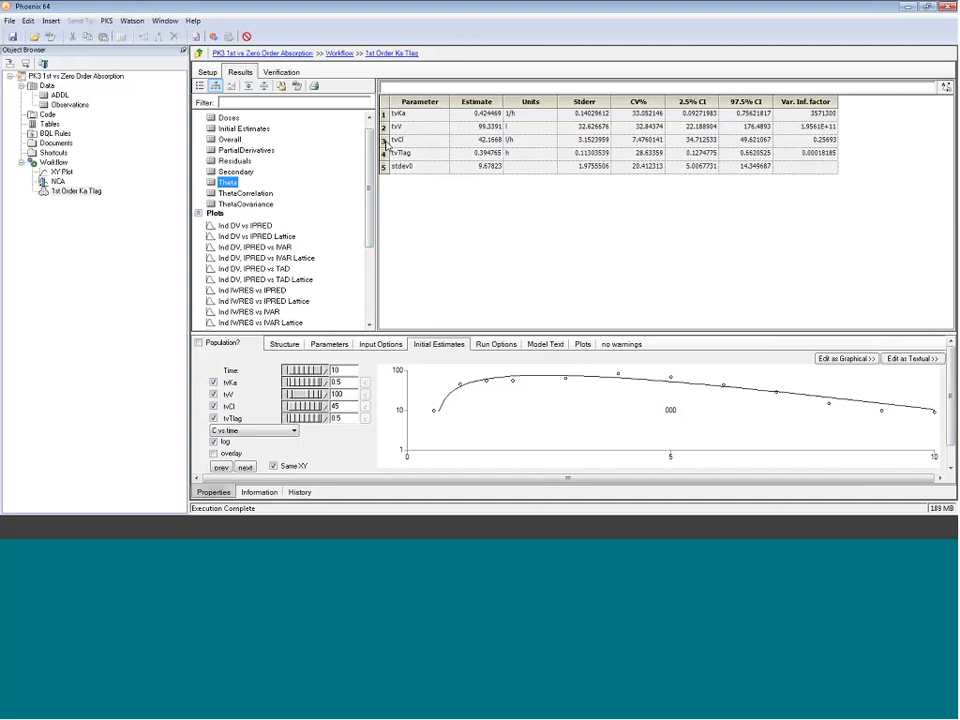
left_click(594, 103)
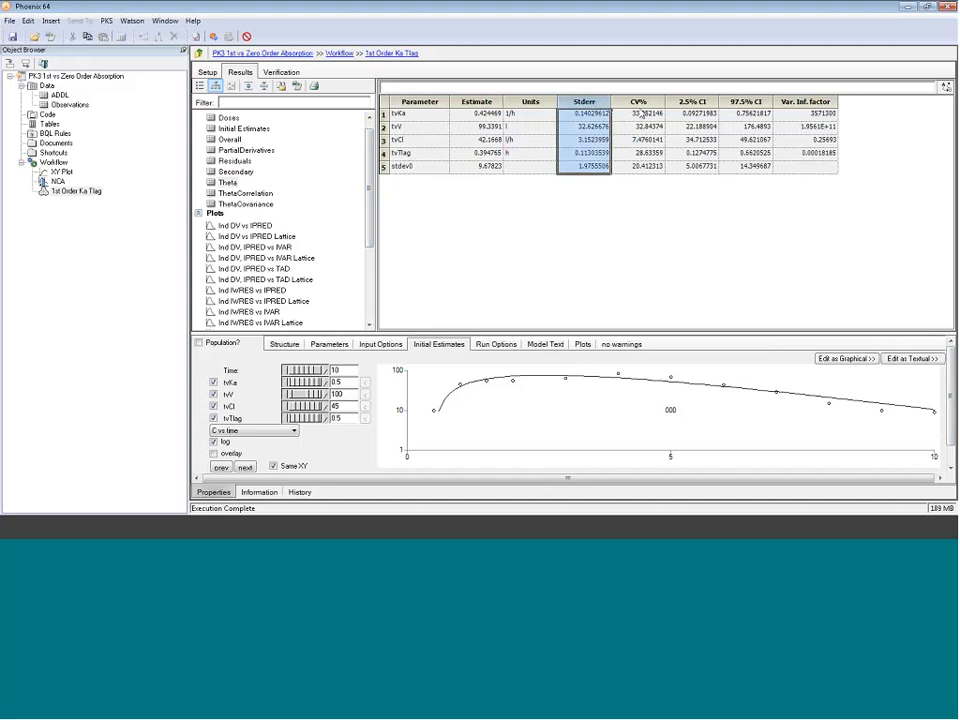
left_click(641, 103)
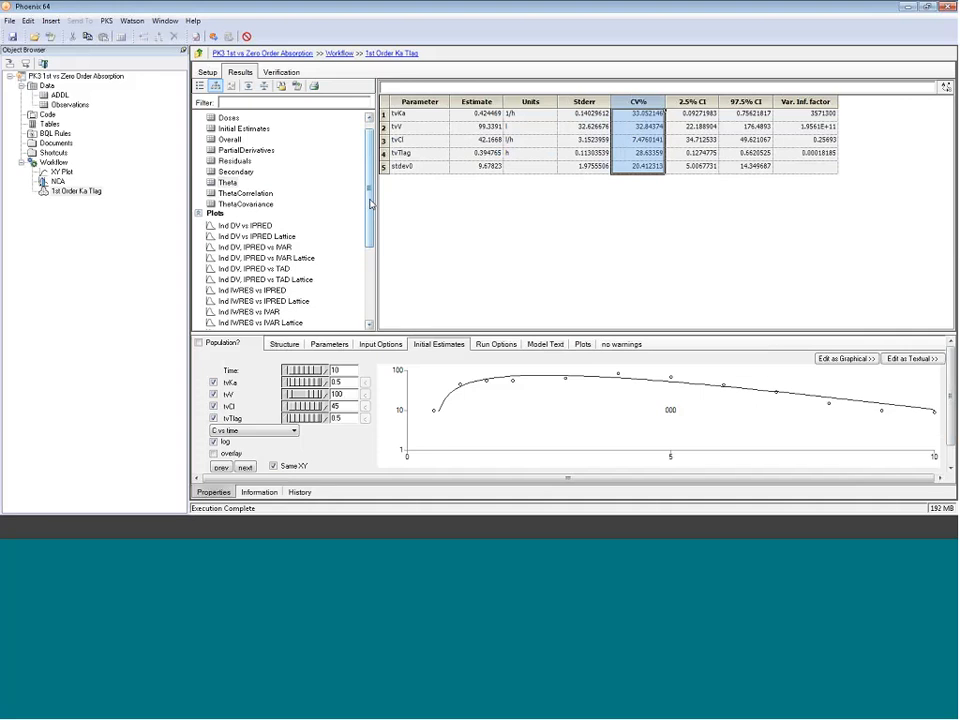
scroll(370, 204, "down", 4)
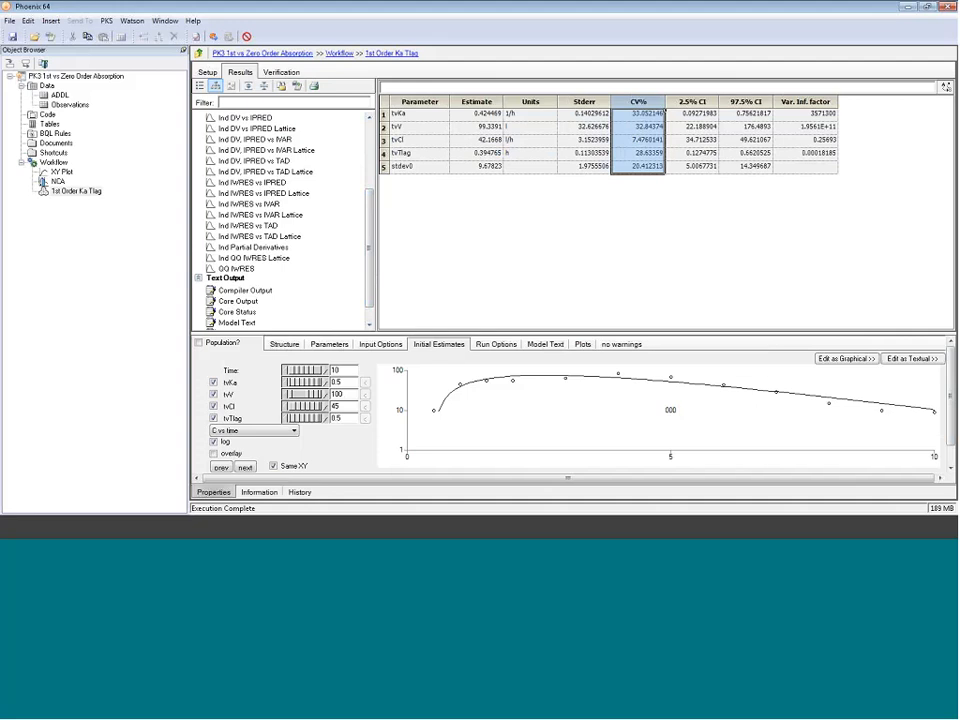
left_click(285, 140)
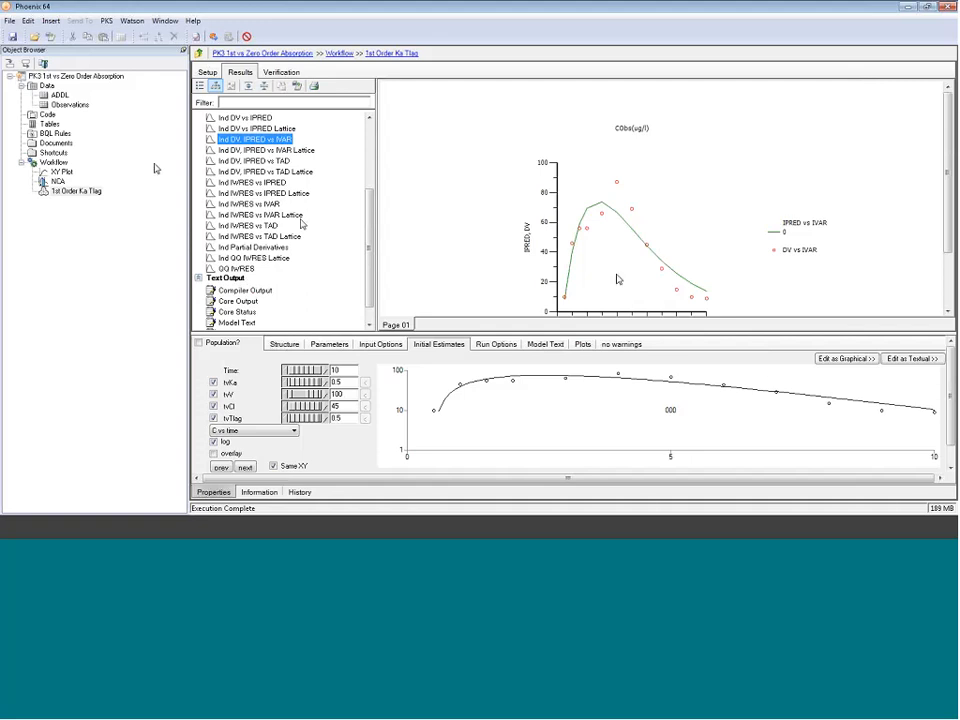
Step: Send the Observations worksheet to a new Phoenix Model object
left_click(66, 104)
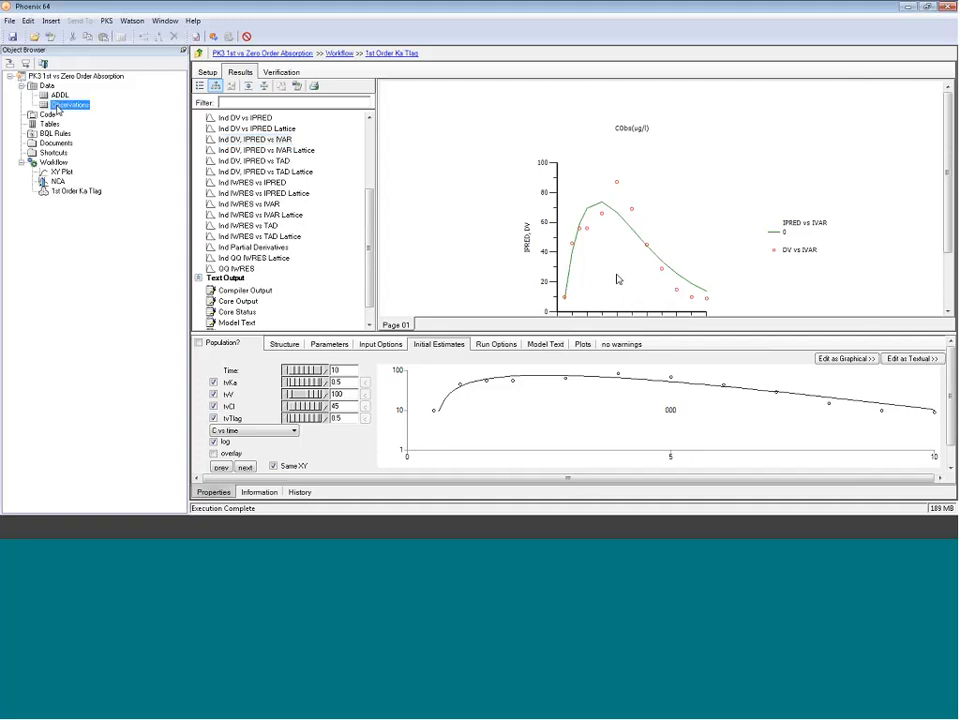
right_click(58, 110)
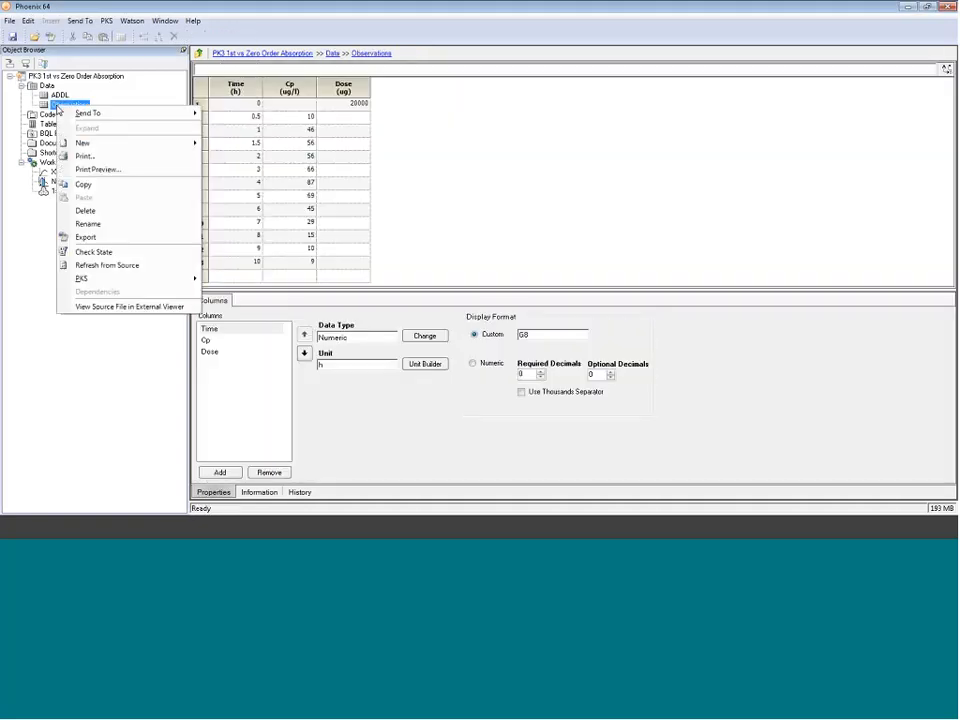
mouse_move(103, 116)
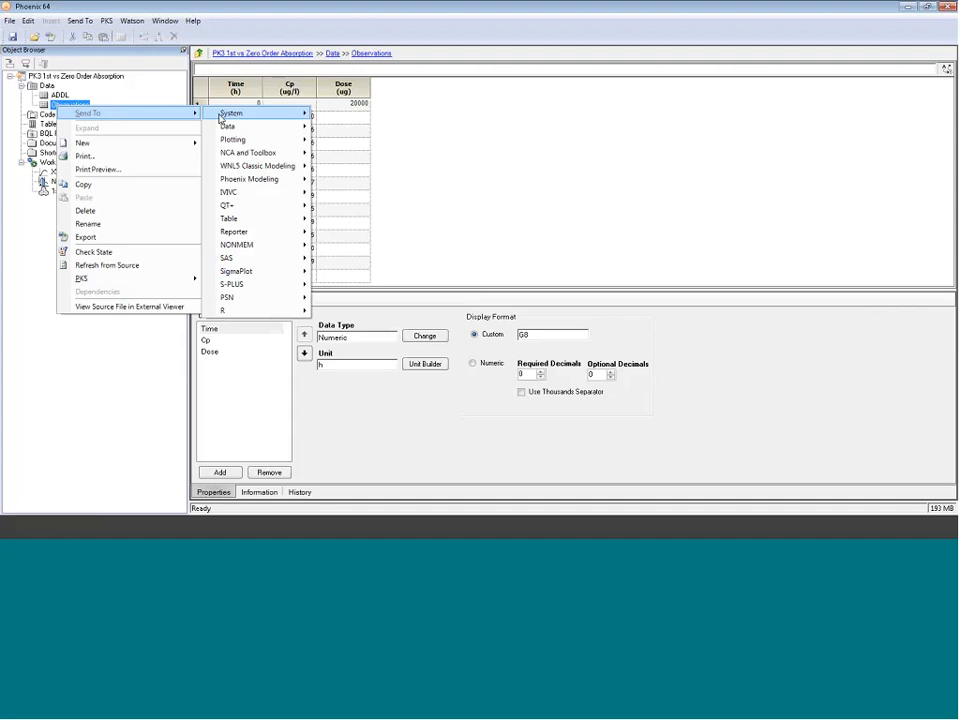
mouse_move(236, 116)
mouse_move(258, 180)
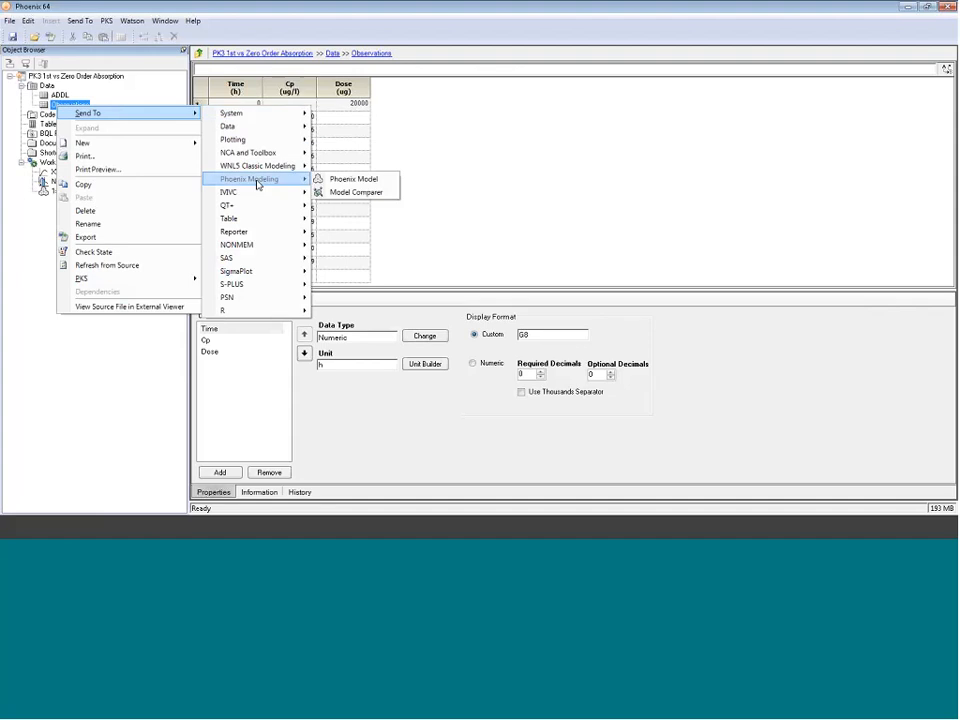
left_click(338, 180)
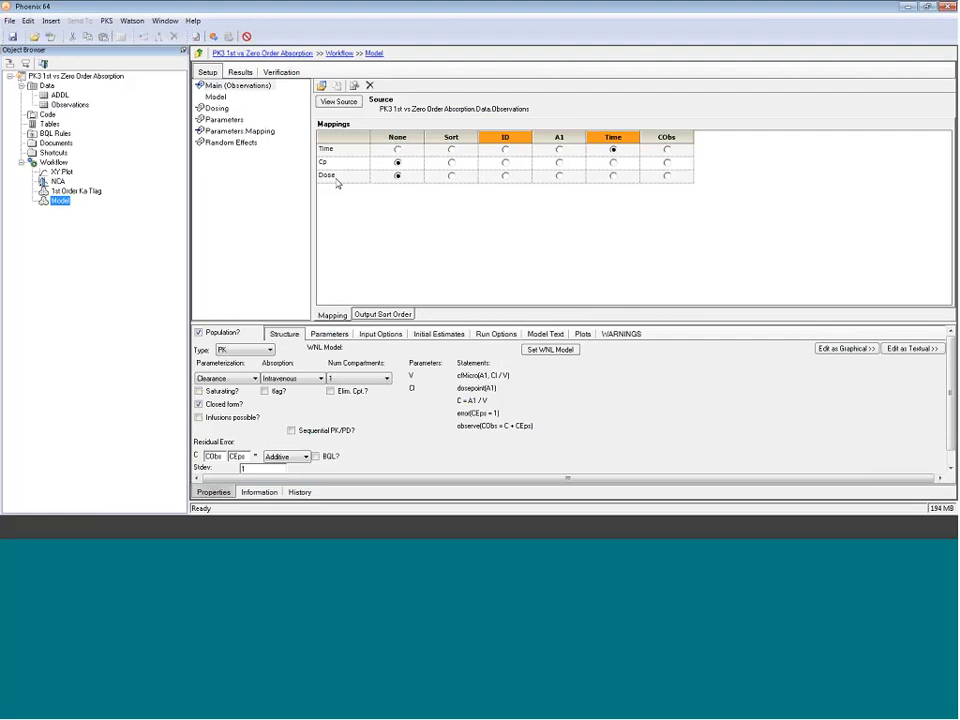
Step: Rename the new model object as Graphical 0 Order
type("Di")
type("aphical M")
type(" Order")
key("Return")
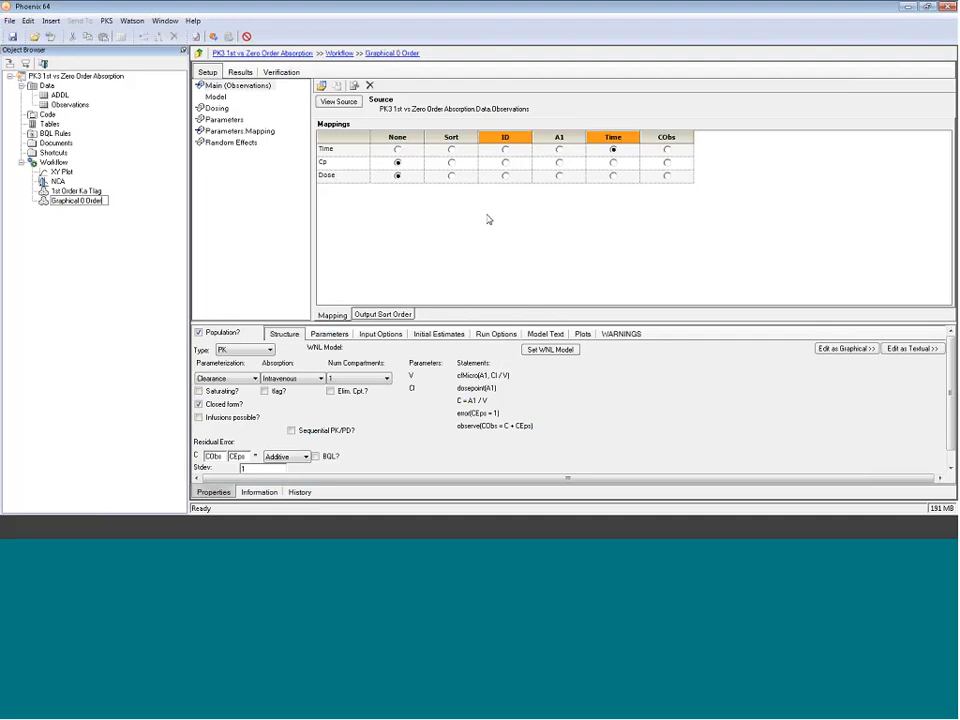
Step: Make the model non-population with closed form off, and map Cp to CObs and Dose to A1
left_click(198, 332)
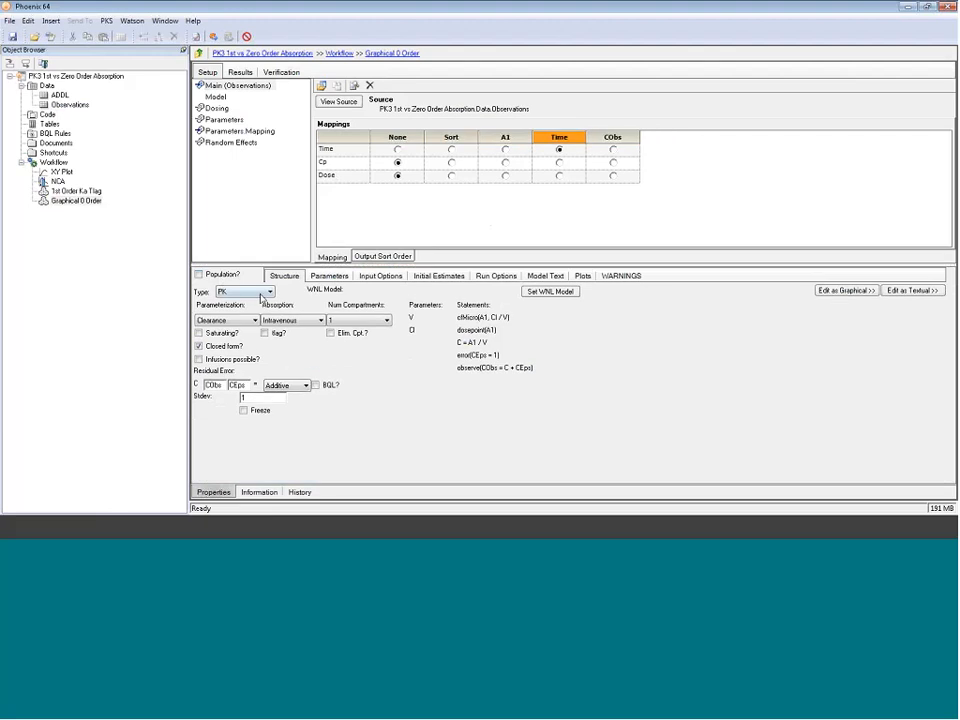
left_click(246, 346)
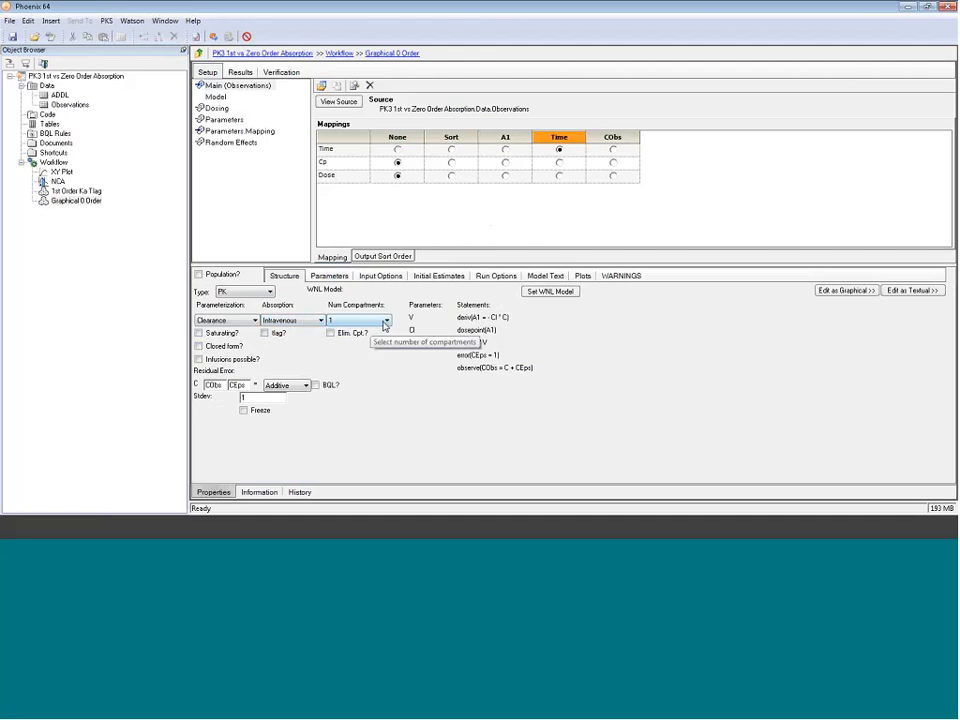
left_click(612, 161)
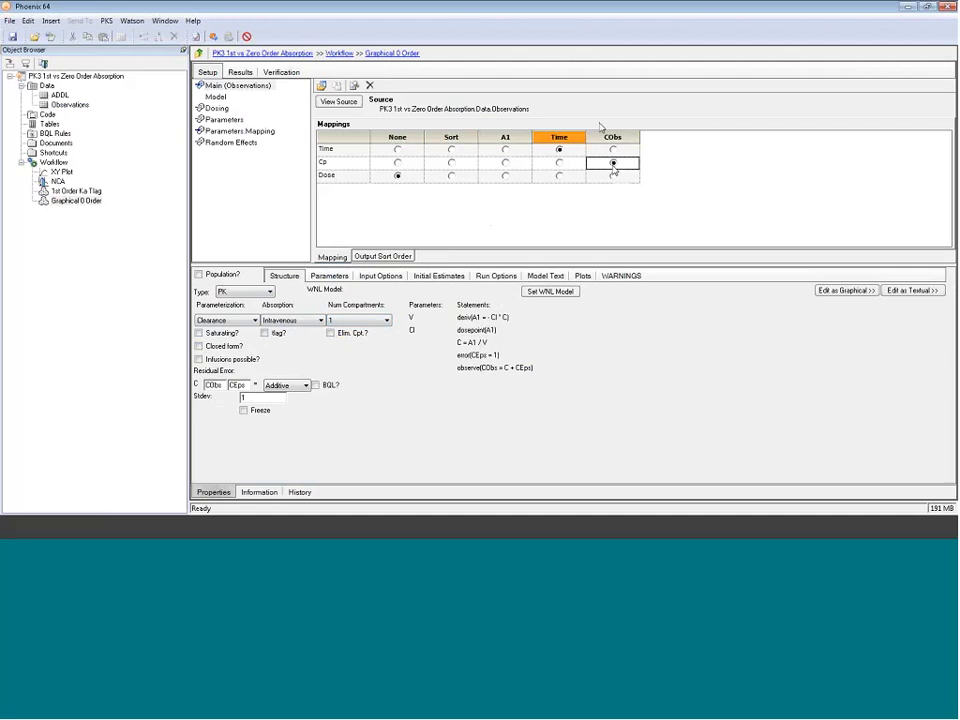
left_click(505, 175)
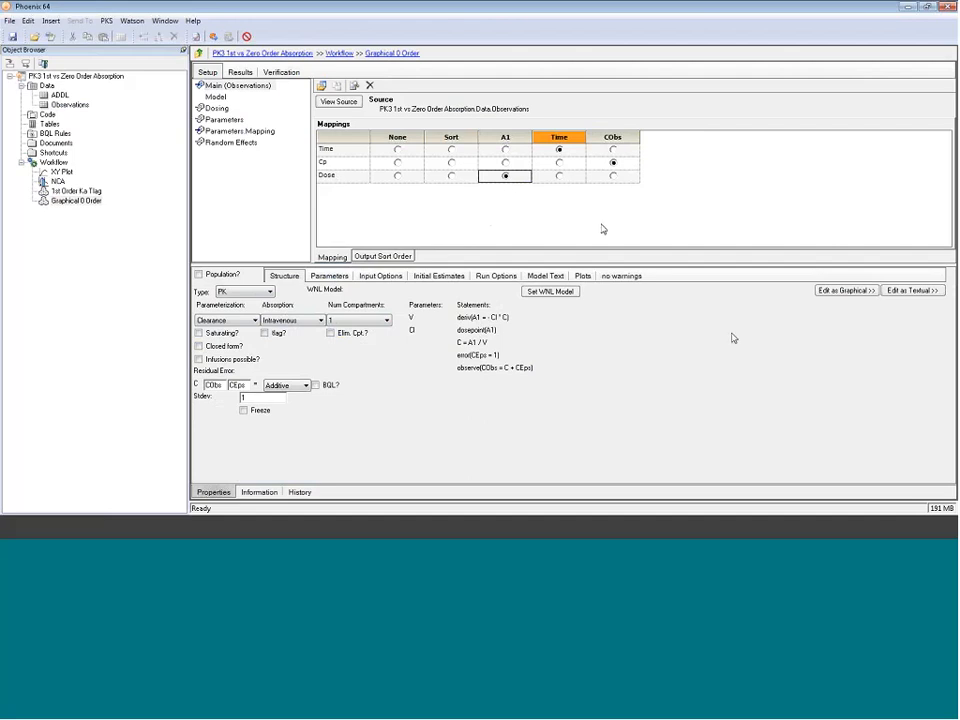
Step: Switch the model to graphical editing and move the CObs block level with the central compartment
left_click(846, 292)
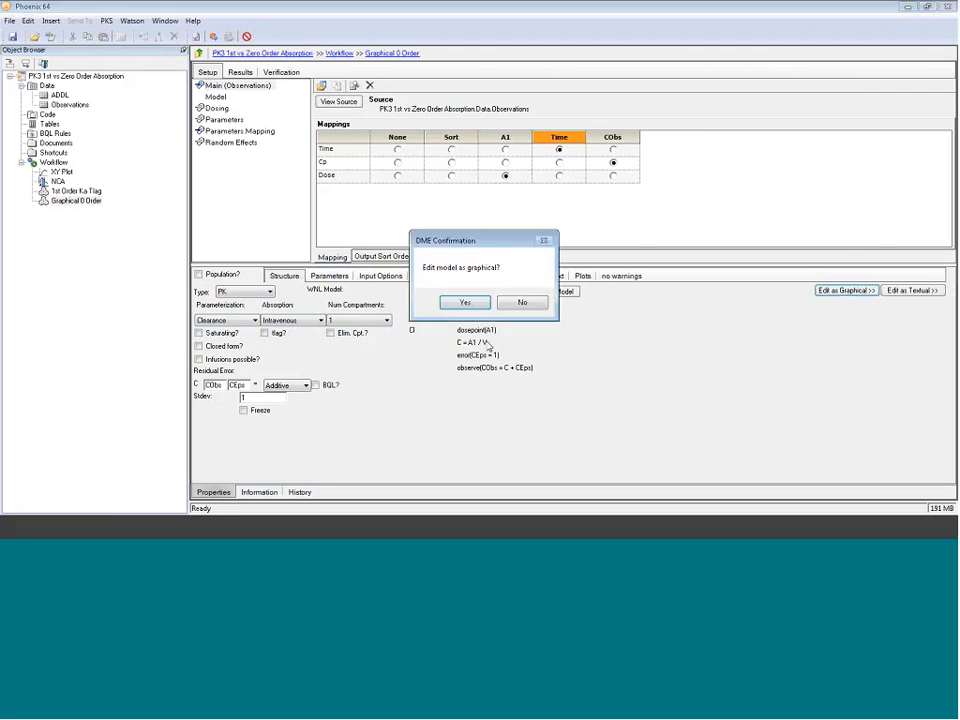
left_click(465, 302)
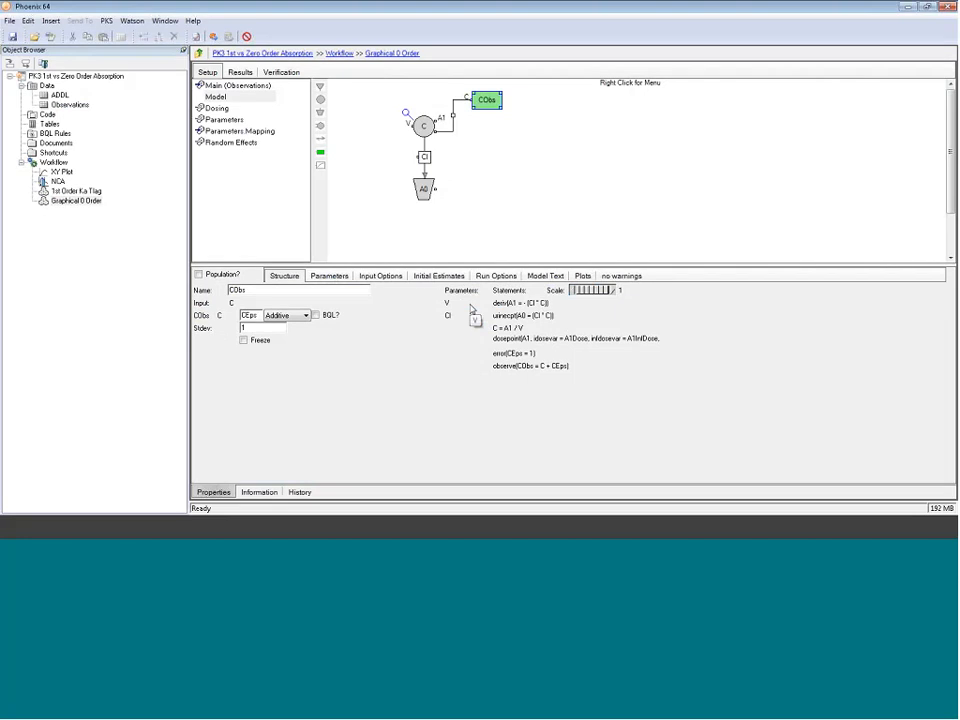
left_click(219, 98)
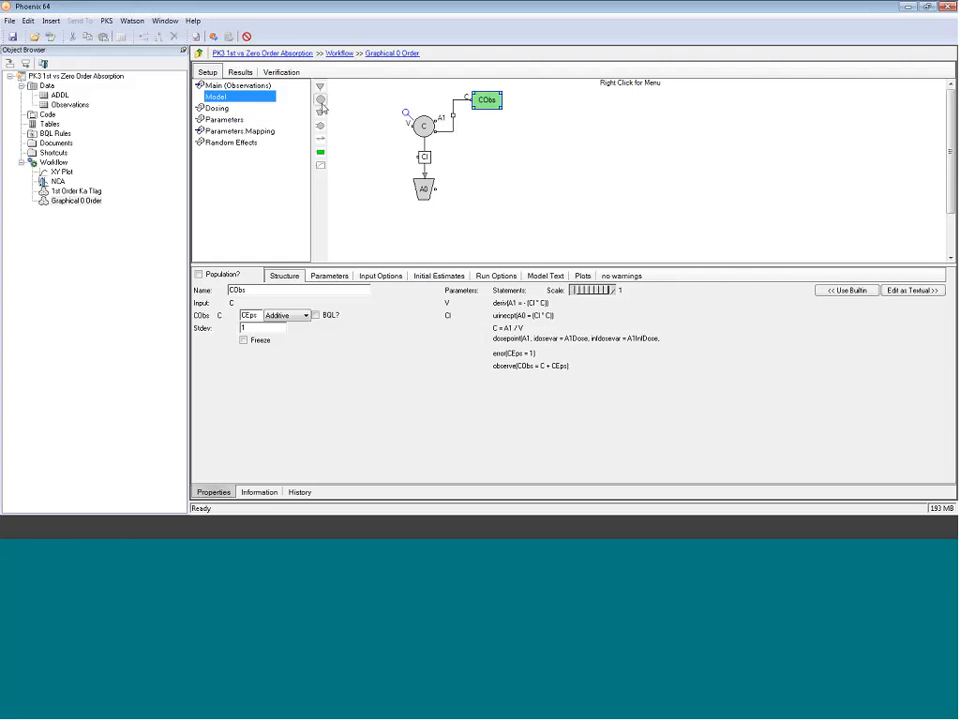
left_click_drag(486, 100, 485, 131)
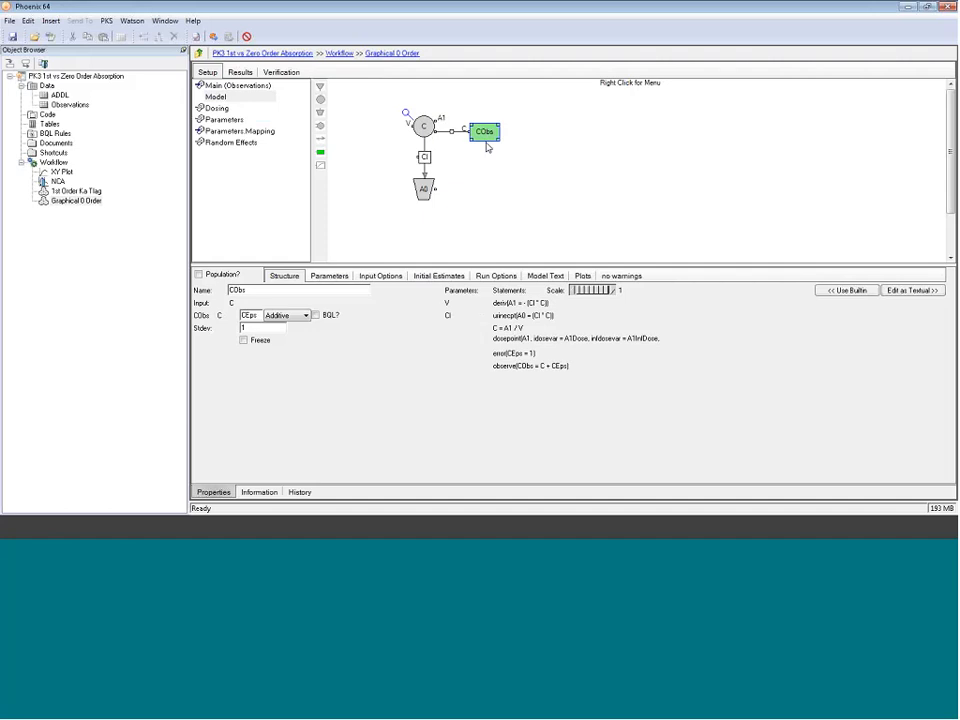
Step: Give the central compartment a zero-order input with a duration of 4
left_click(423, 126)
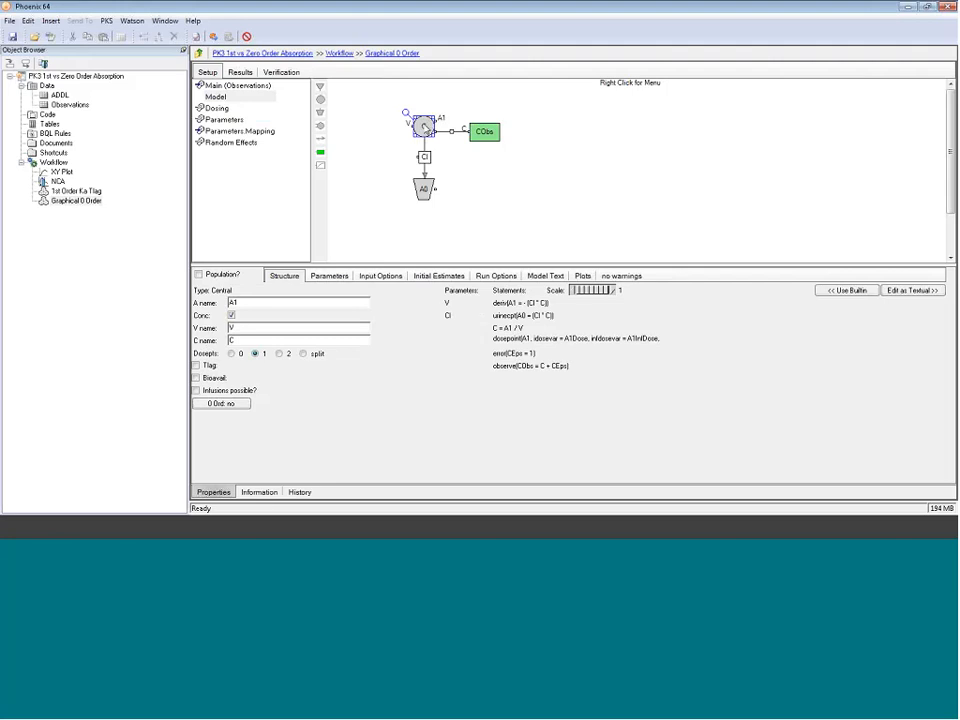
left_click(232, 405)
left_click(232, 405)
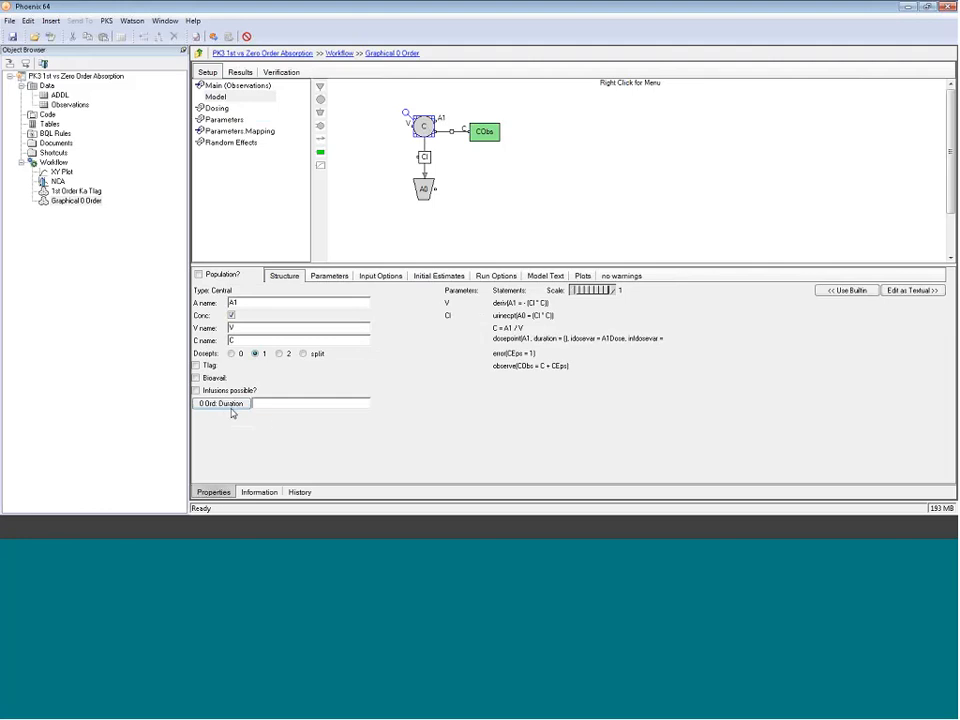
left_click(269, 405)
type("4")
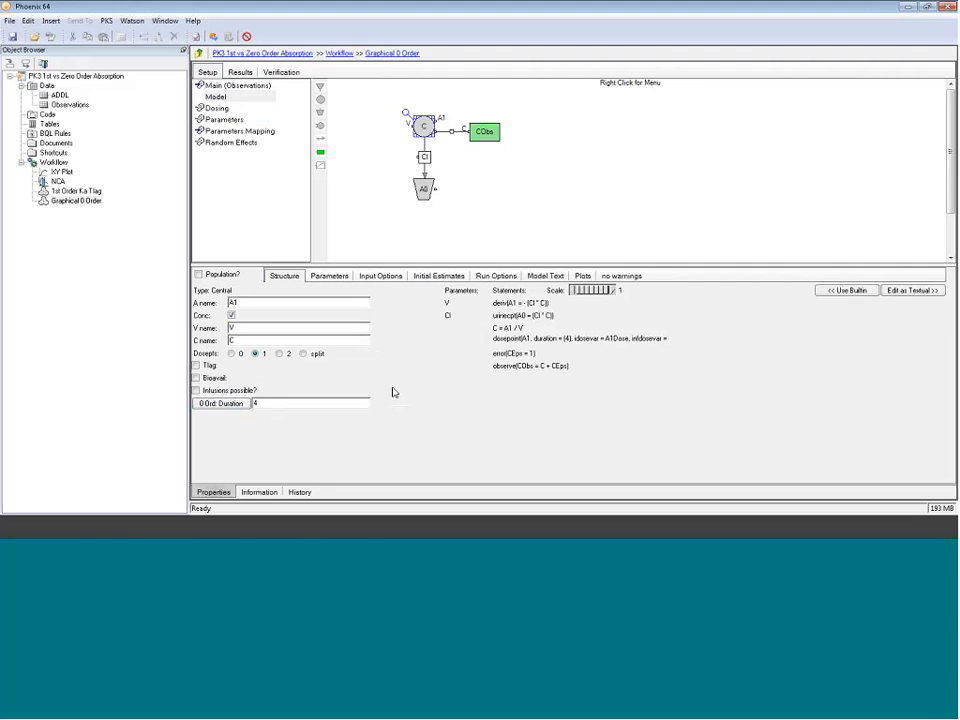
Step: Set the initial estimates tvV to 100 and tvCl to 45 and show the concentration plot on a log scale
left_click(270, 404)
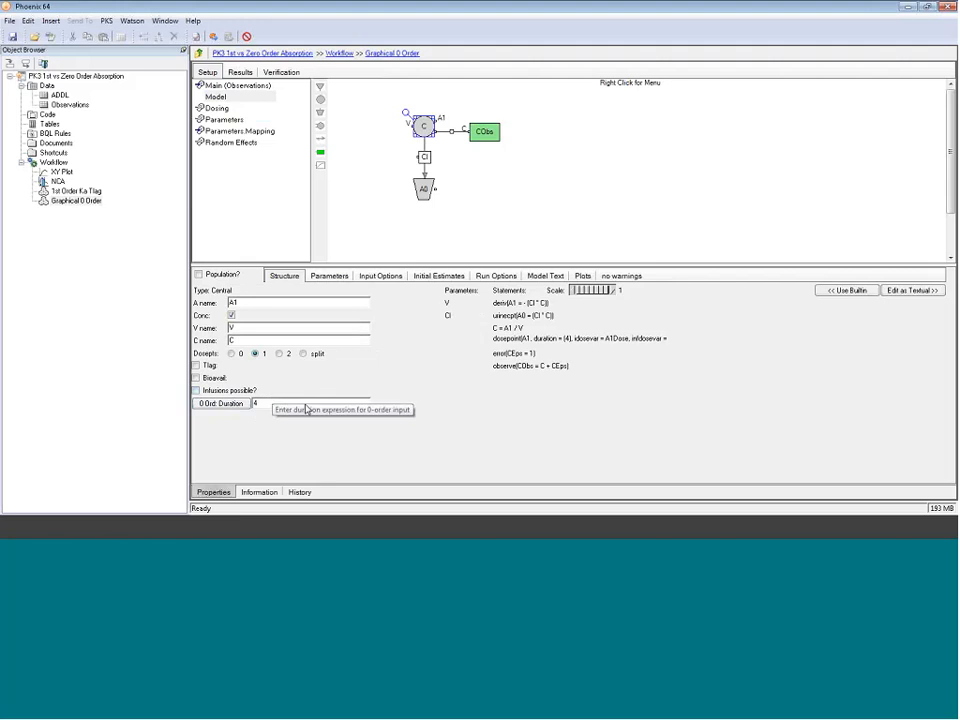
left_click(437, 279)
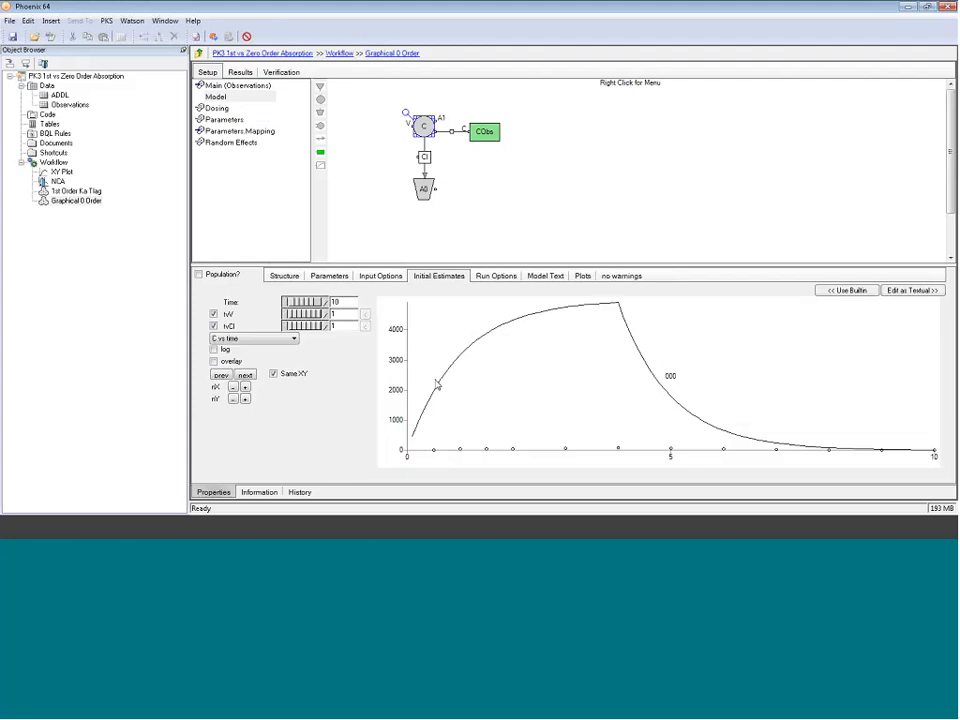
left_click(340, 313)
type("00")
left_click(334, 325)
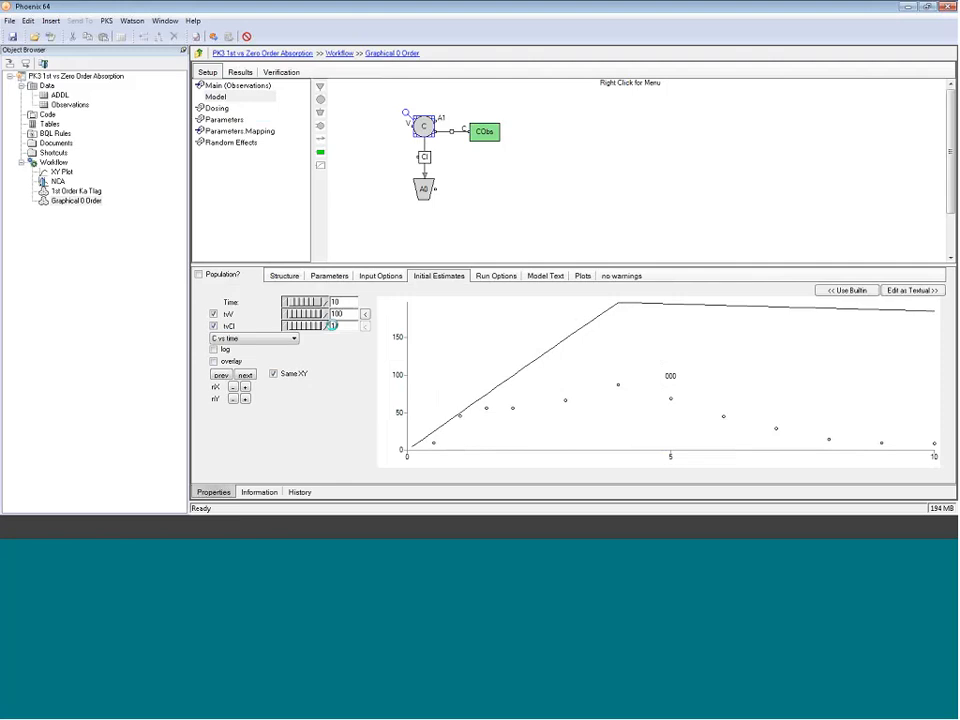
type("45")
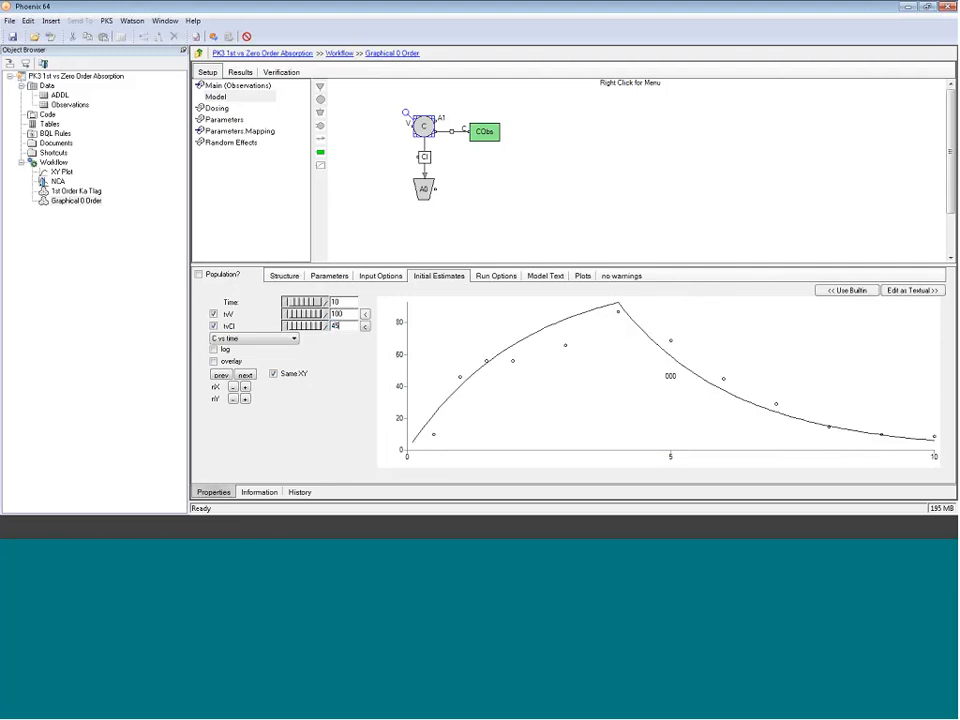
left_click(213, 349)
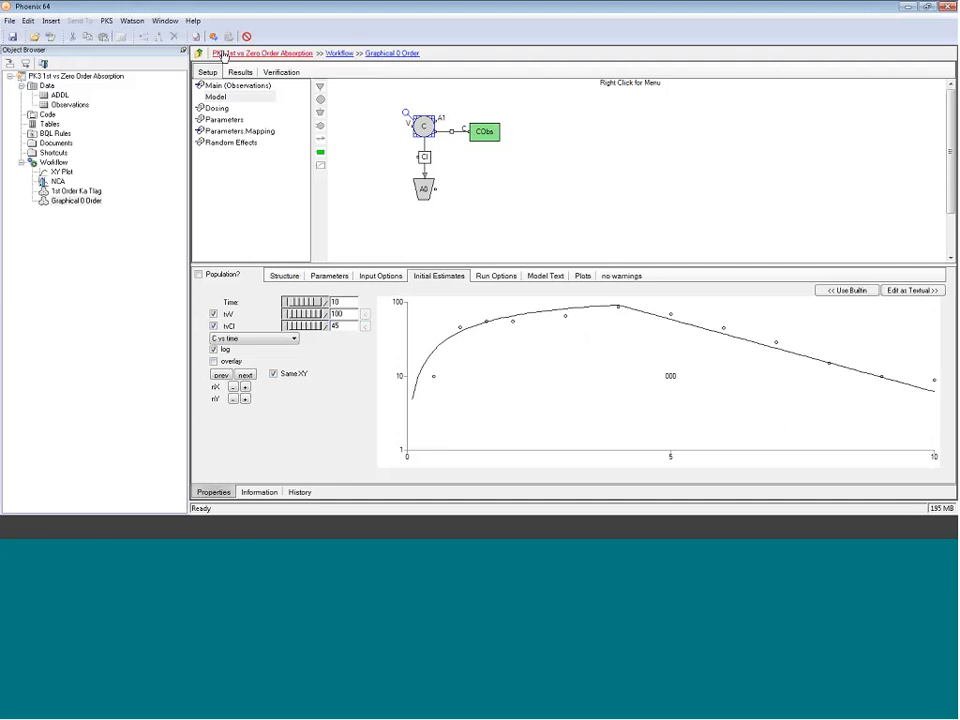
Step: Execute the zero-order model and review its DV/IPRED vs IVAR plot and Theta estimates
left_click(213, 37)
left_click(213, 37)
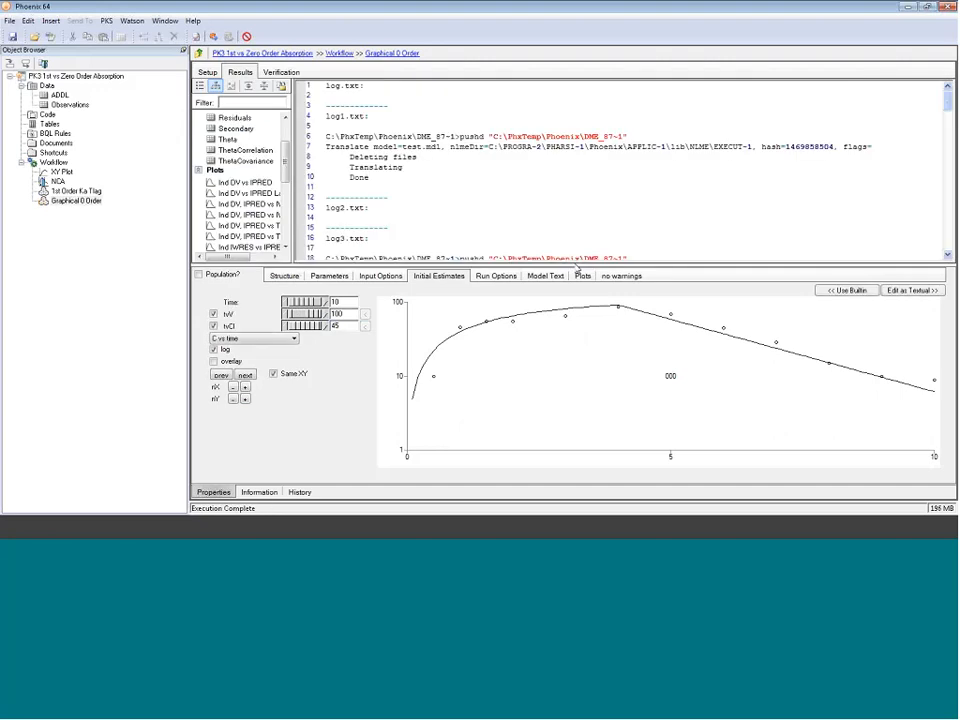
left_click_drag(573, 263, 578, 353)
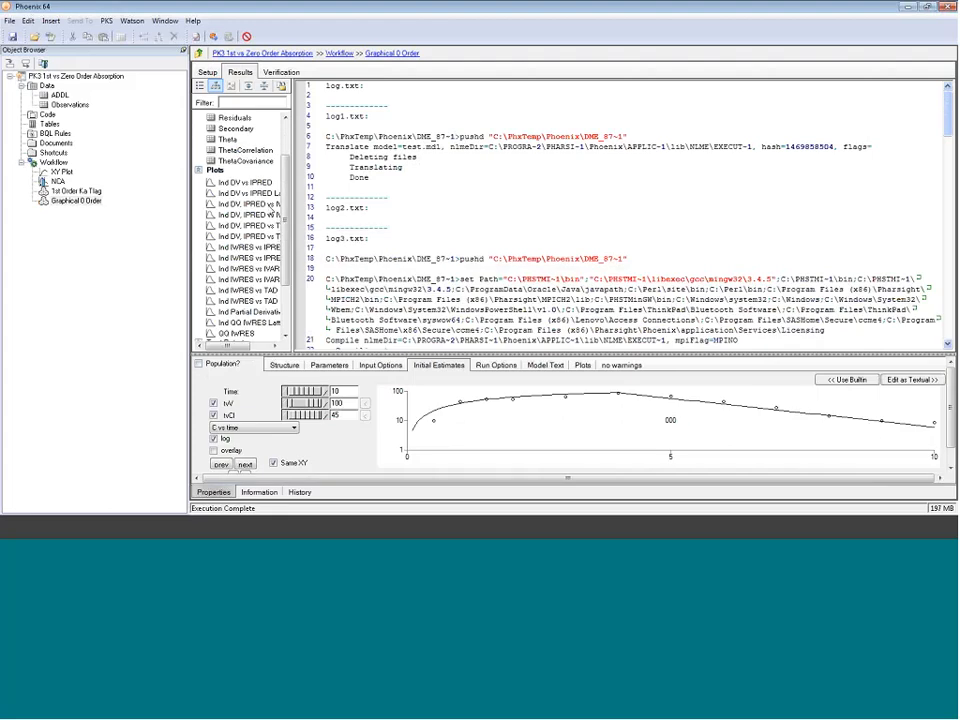
left_click(268, 205)
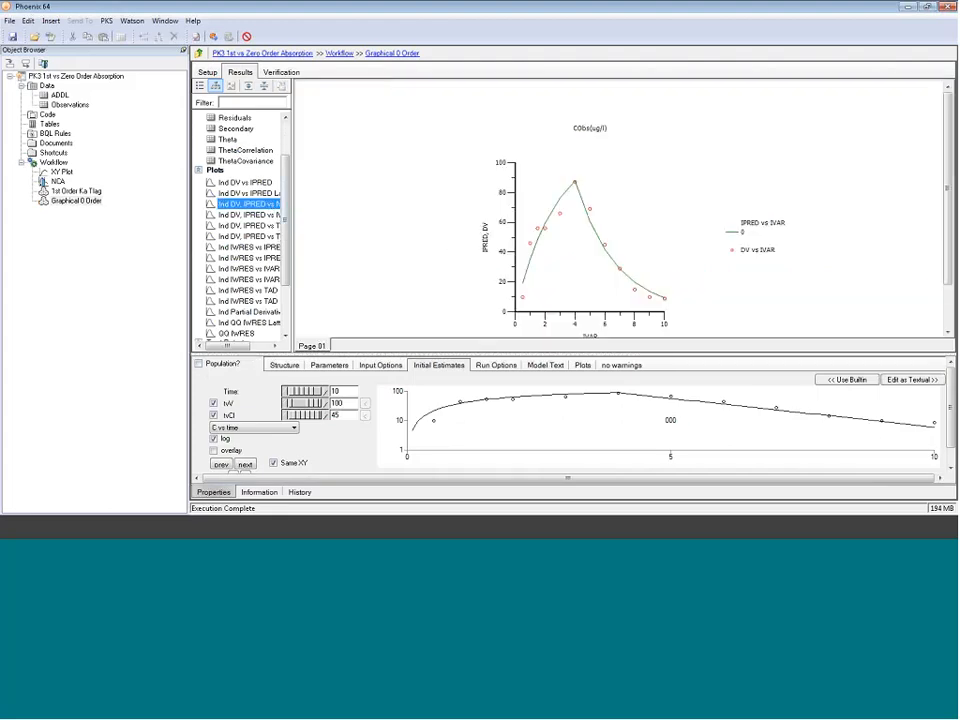
scroll(628, 284, "down", 1)
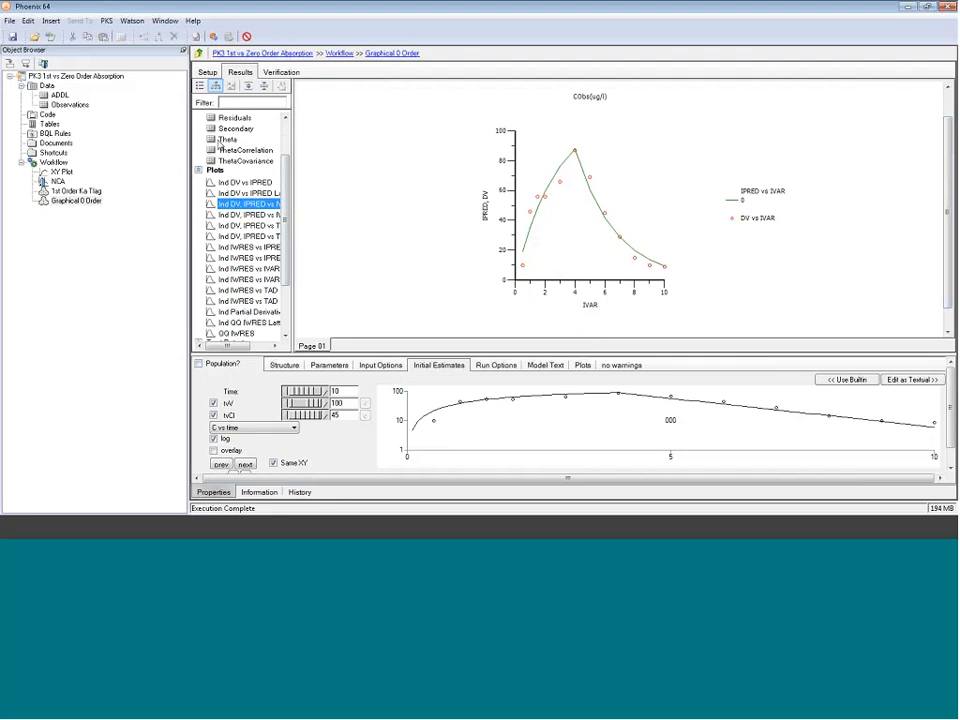
left_click(227, 139)
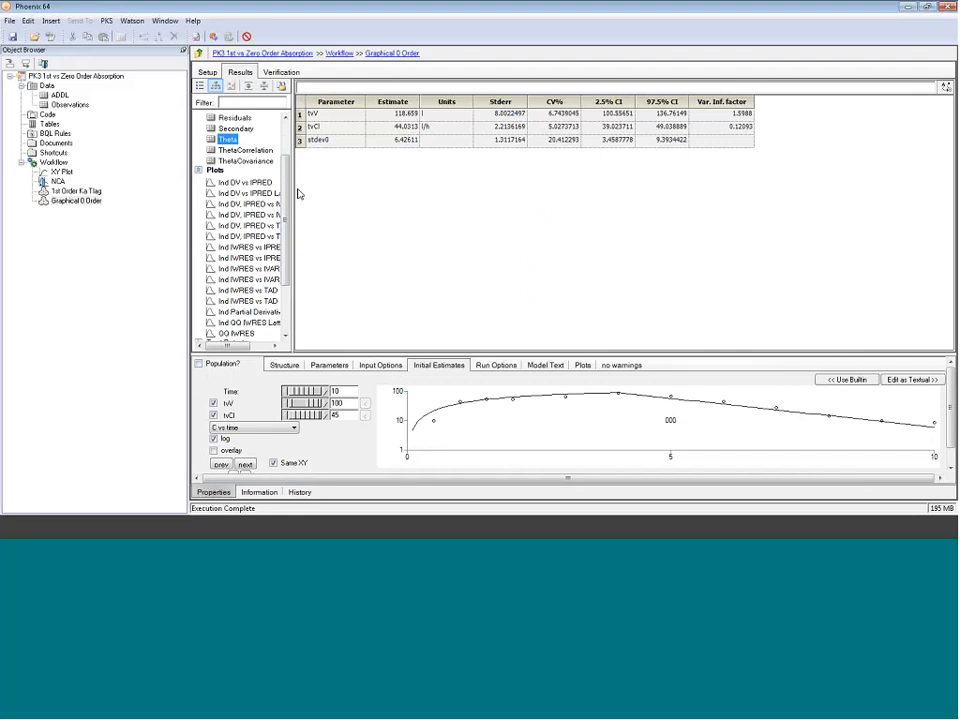
left_click_drag(293, 207, 343, 212)
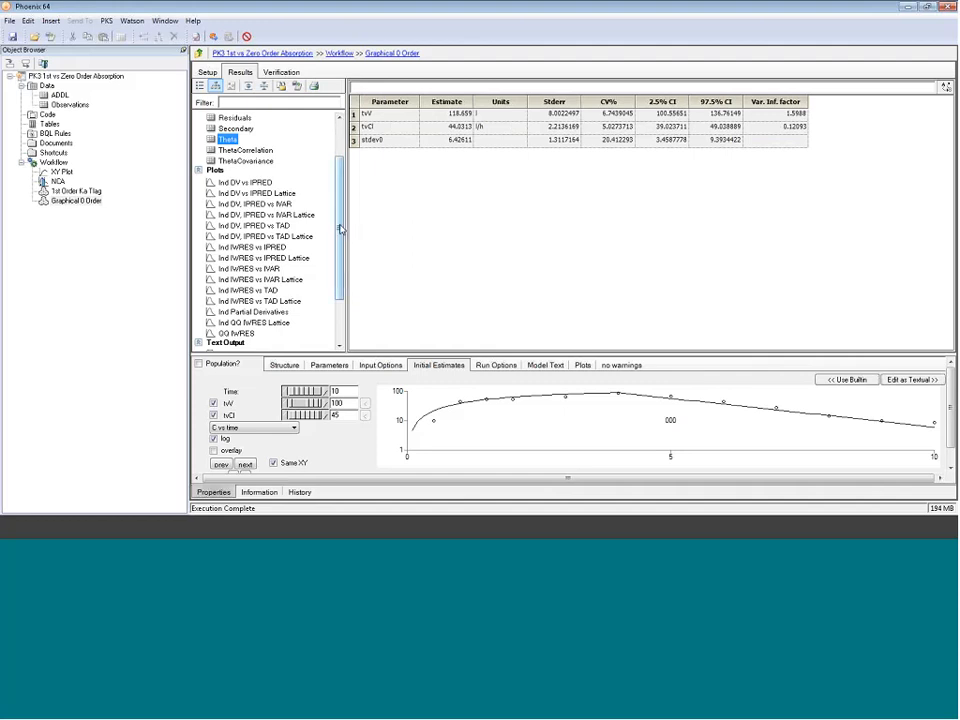
left_click_drag(340, 229, 340, 243)
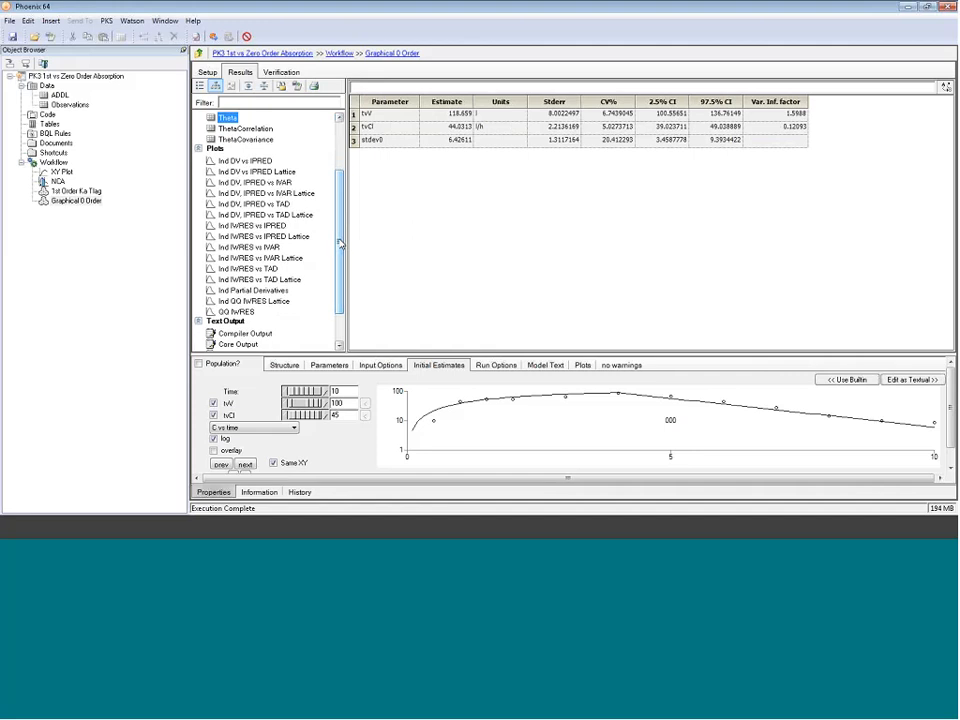
Step: Compare the Ind IWRES vs IVAR residual plots of the 1st Order Ka Tlag and Graphical 0 Order models
left_click(76, 190)
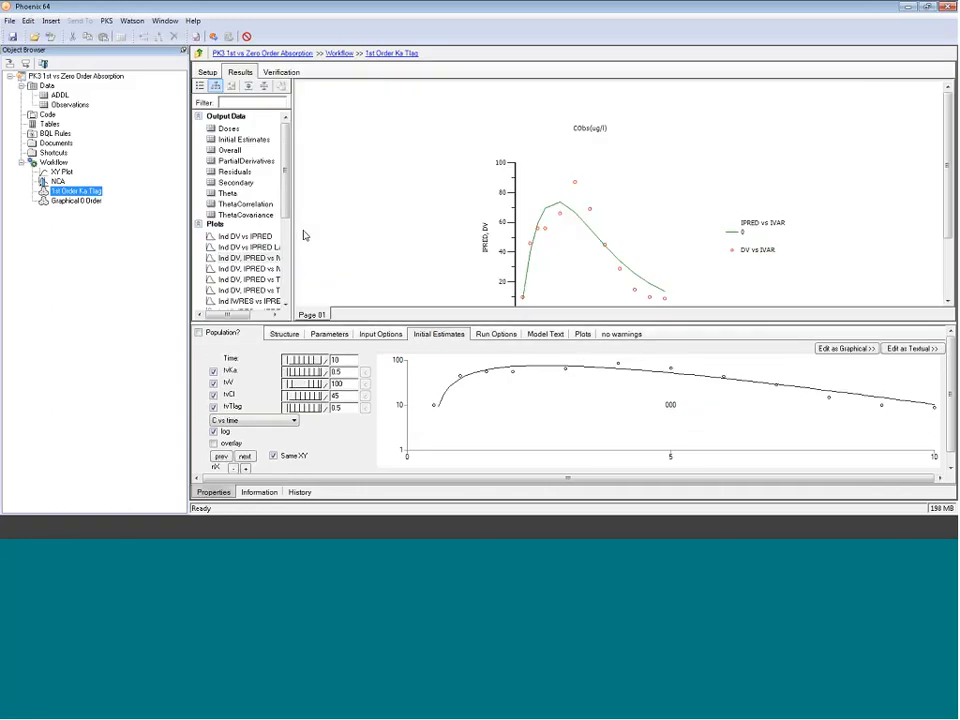
left_click_drag(287, 216, 339, 272)
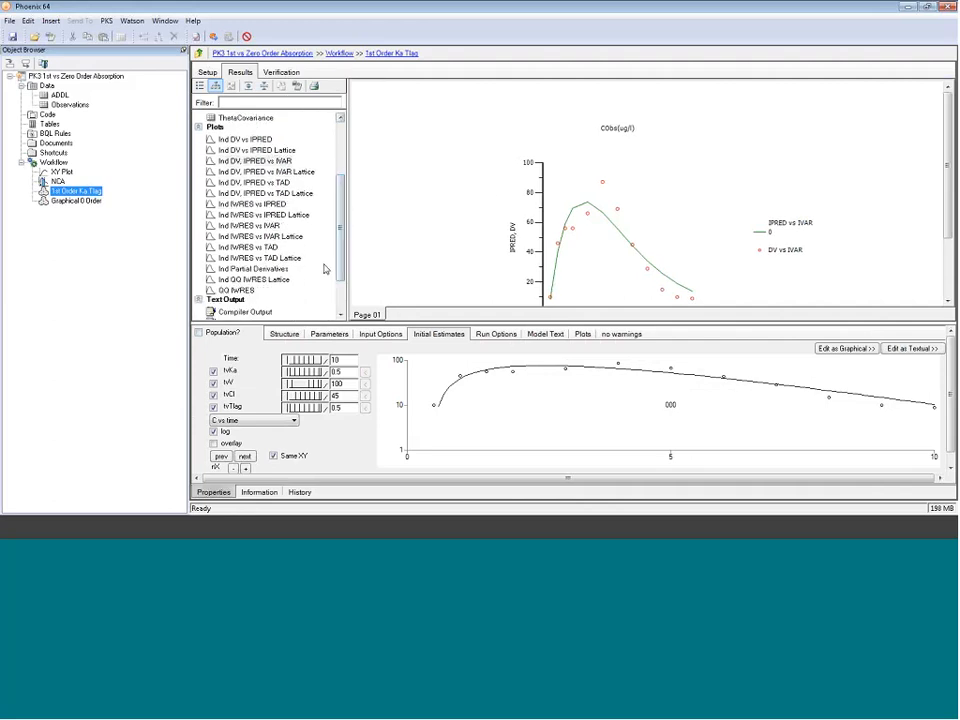
left_click(249, 226)
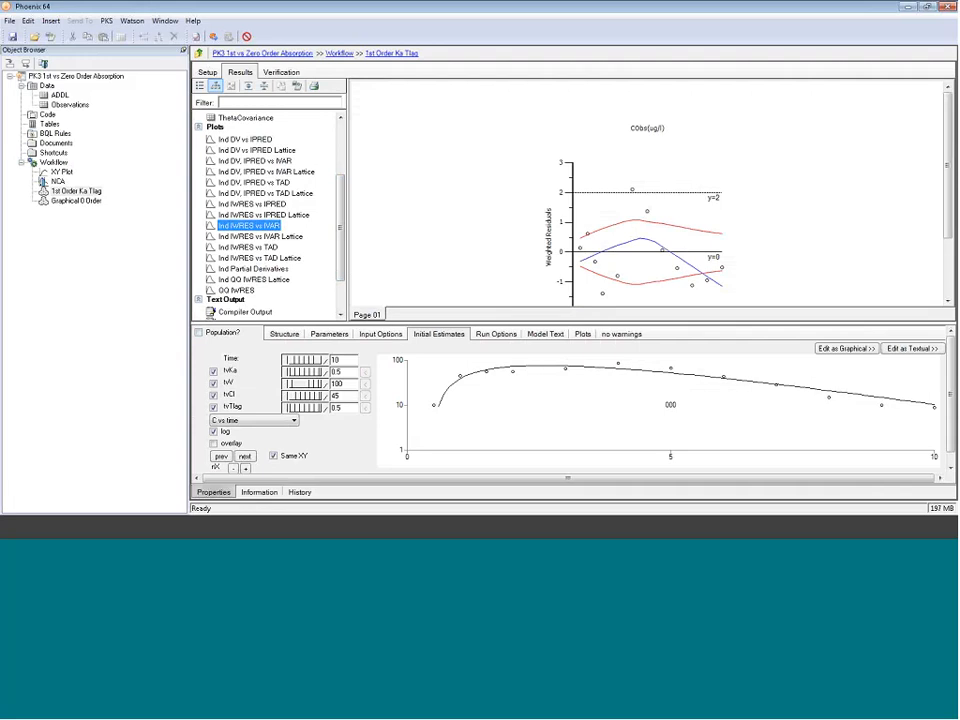
left_click(76, 201)
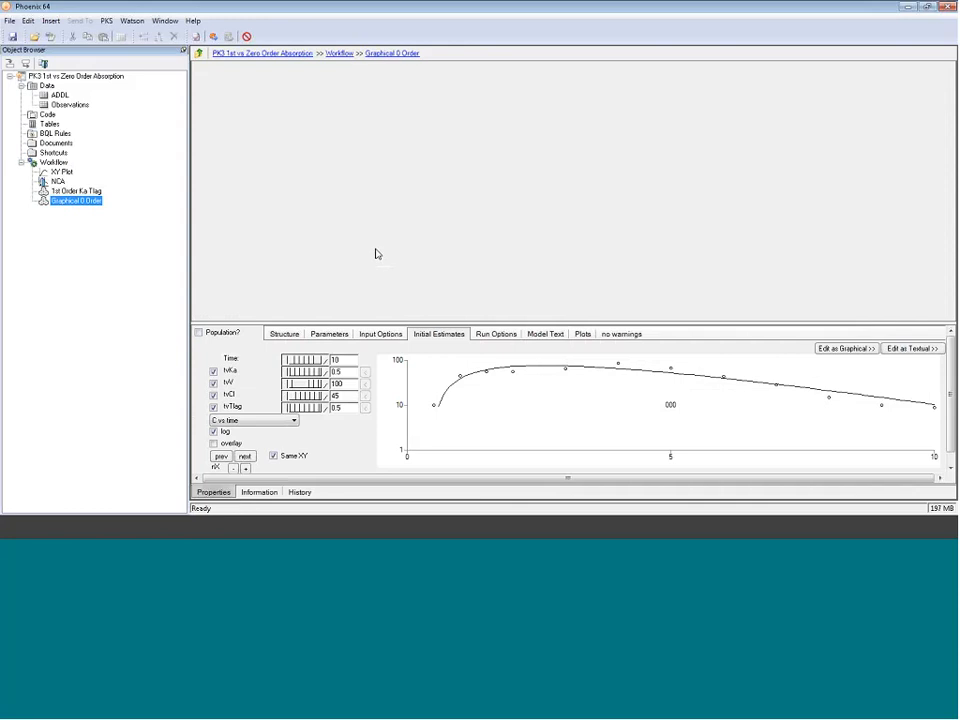
left_click_drag(286, 213, 286, 269)
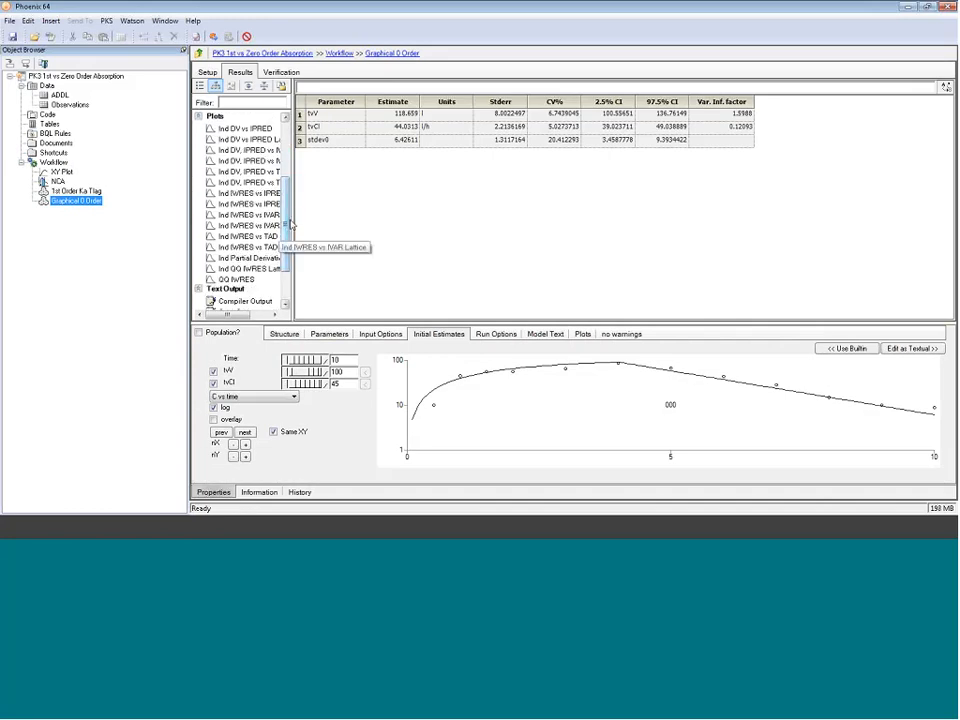
left_click_drag(289, 225, 343, 228)
left_click(250, 214)
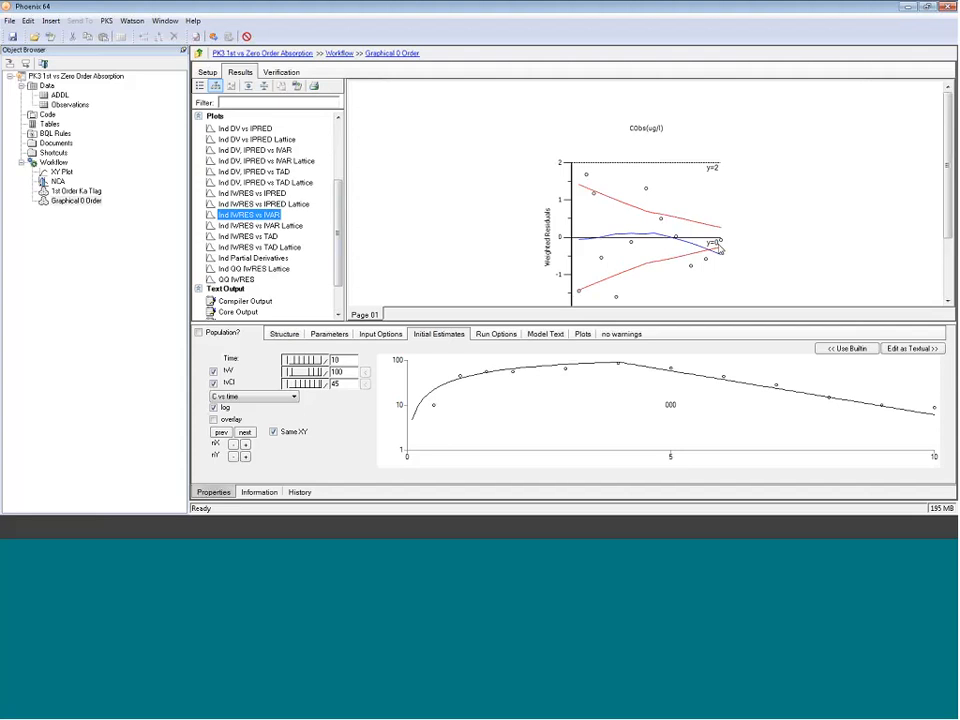
scroll(719, 244, "down", 2)
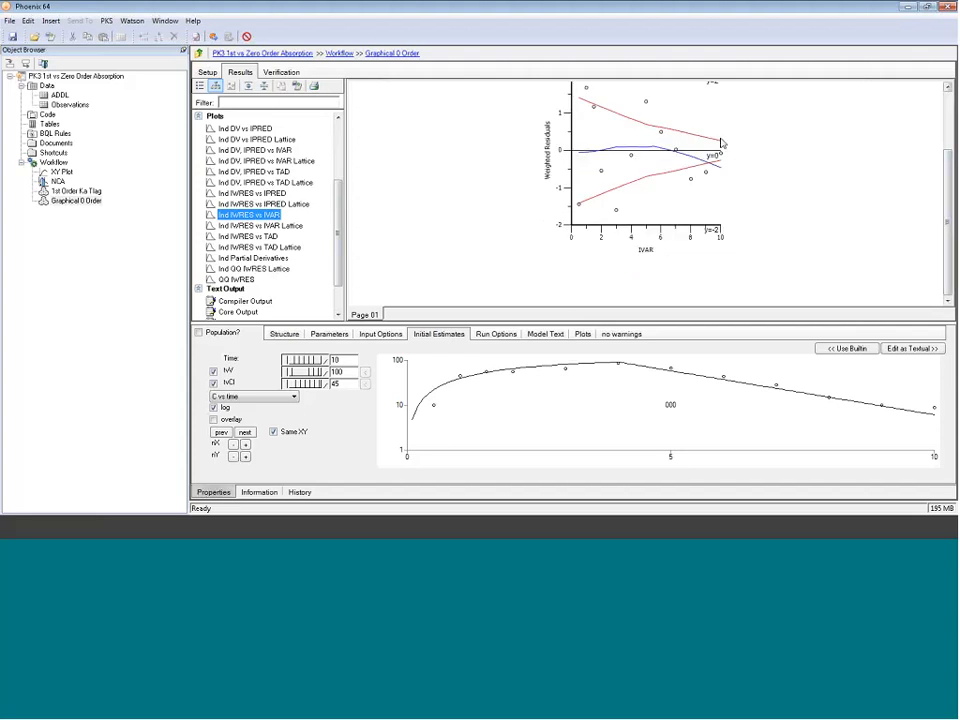
scroll(710, 200, "up", 1)
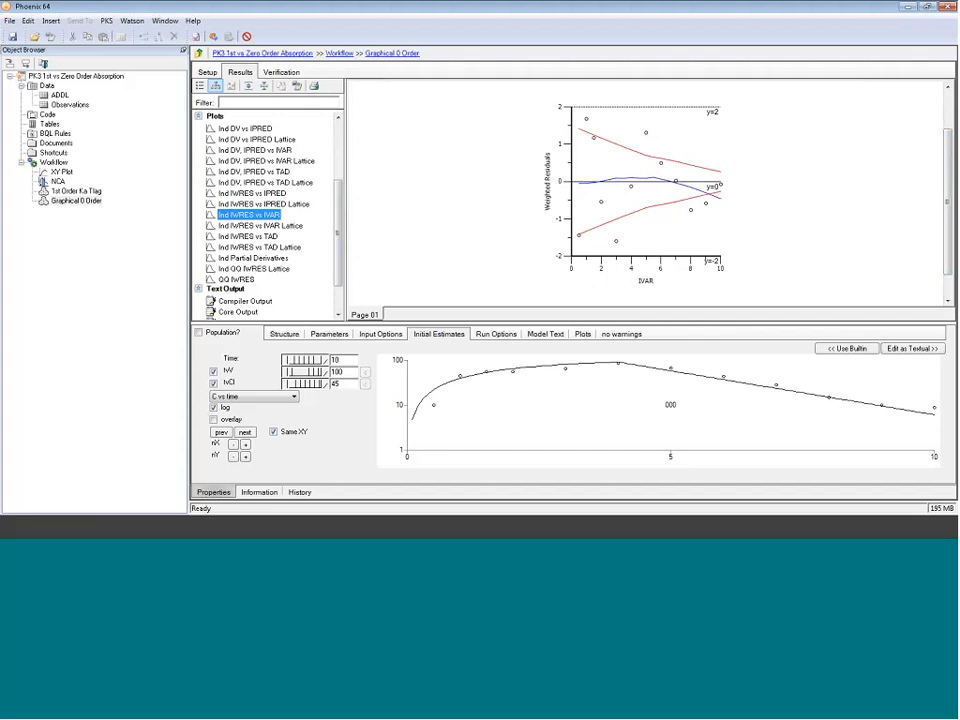
Step: Copy the Graphical 0 Order model and paste it into the Workflow
right_click(73, 201)
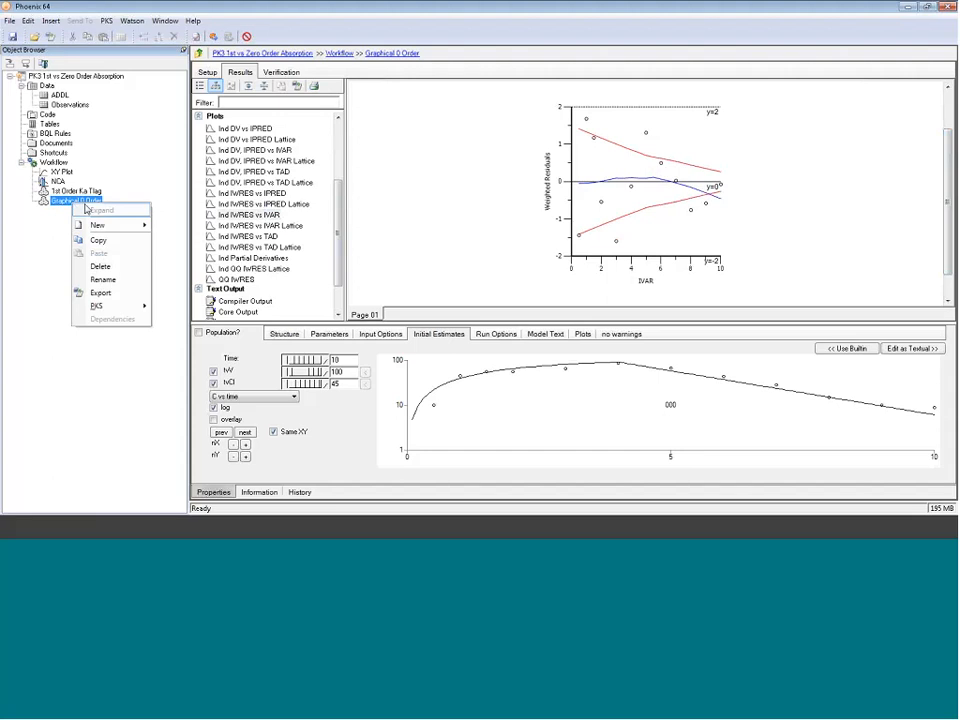
left_click(98, 241)
left_click(54, 162)
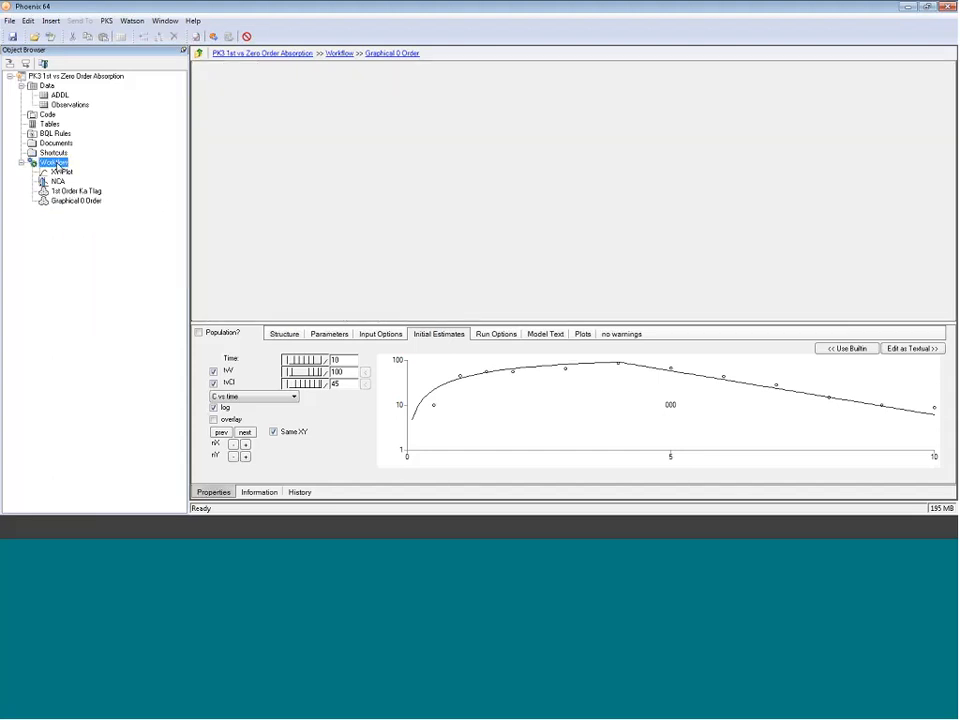
right_click(57, 164)
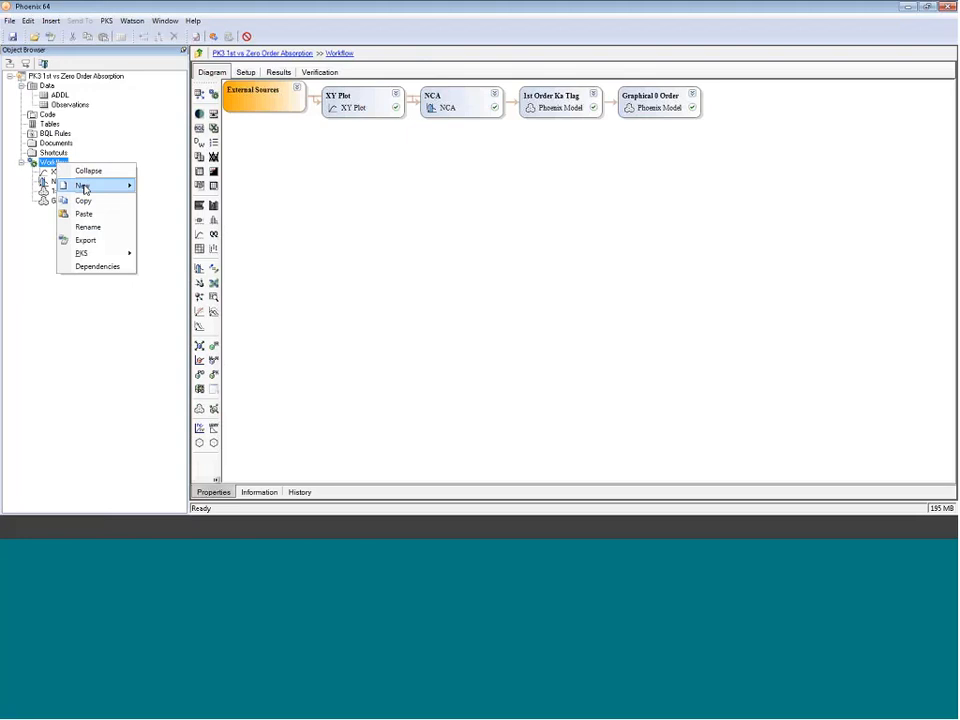
left_click(88, 213)
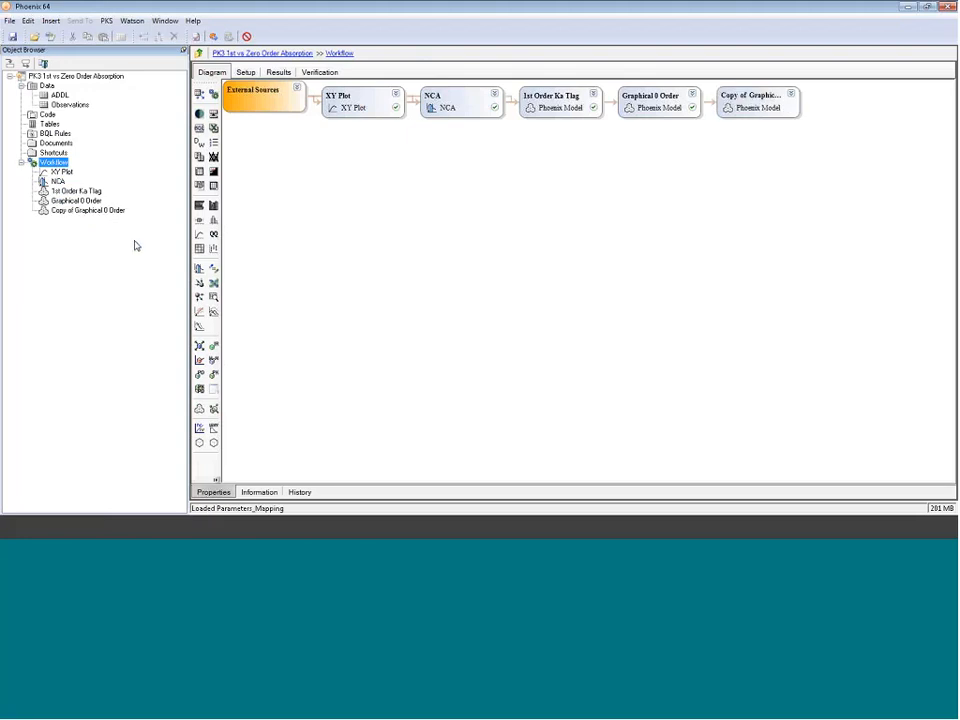
Step: Rename the copied model as Textual 0 Order
left_click(83, 211)
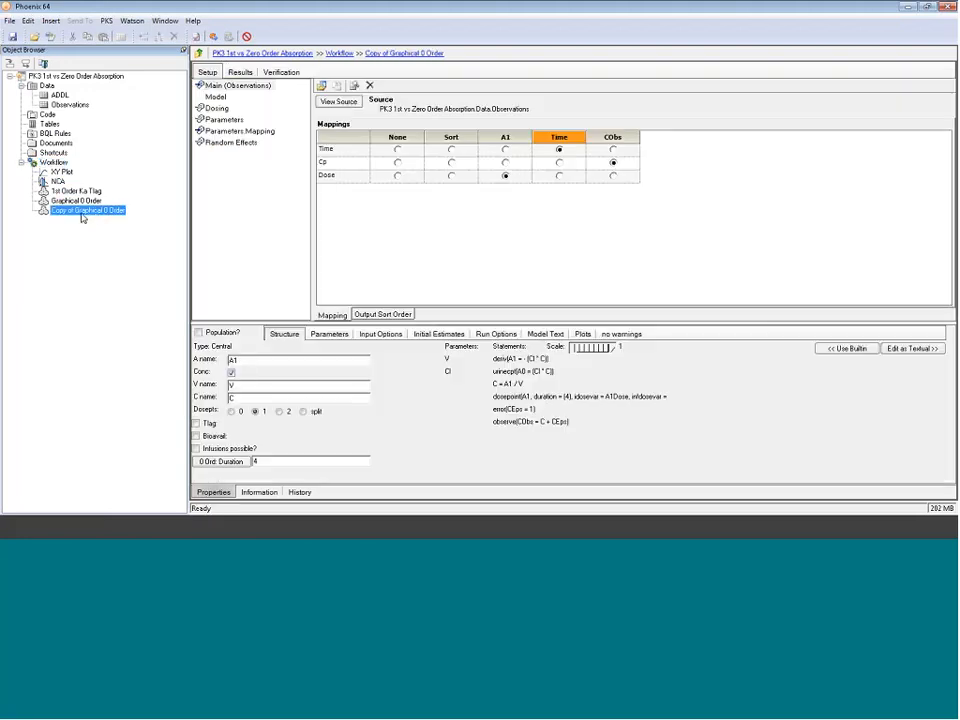
left_click(82, 213)
left_click_drag(75, 211, 52, 211)
type("Textual")
key("Return")
key("BackSpace")
key("BackSpace")
key("BackSpace")
key("BackSpace")
key("BackSpace")
key("BackSpace")
key("BackSpace")
key("BackSpace")
key("BackSpace")
key("BackSpace")
key("Return")
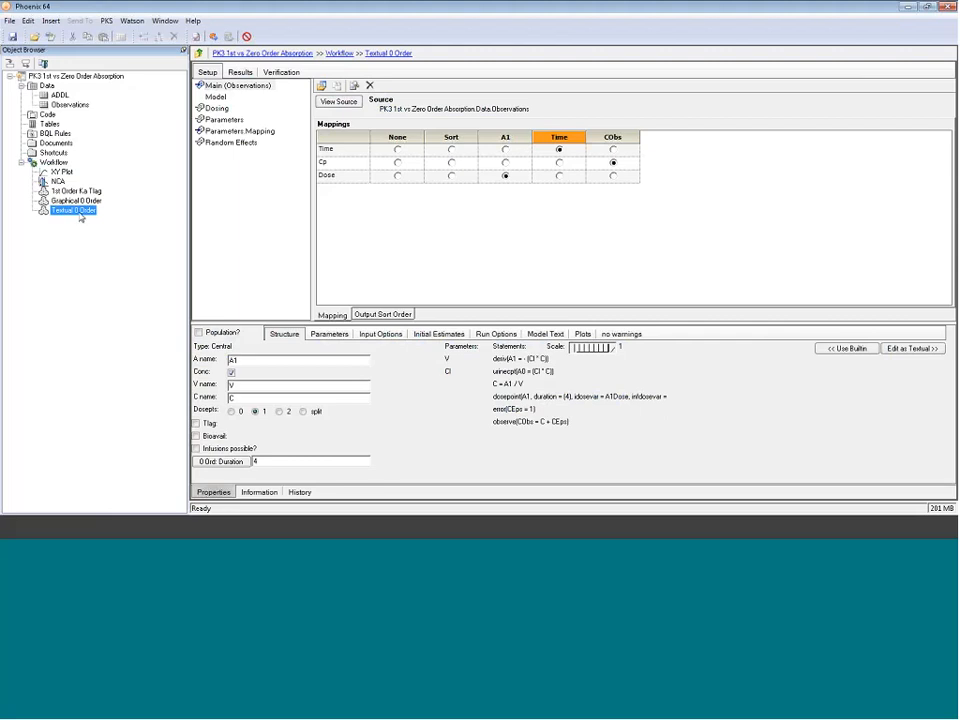
Step: Switch the copied model to textual editing and open its model code
left_click(913, 348)
left_click(464, 301)
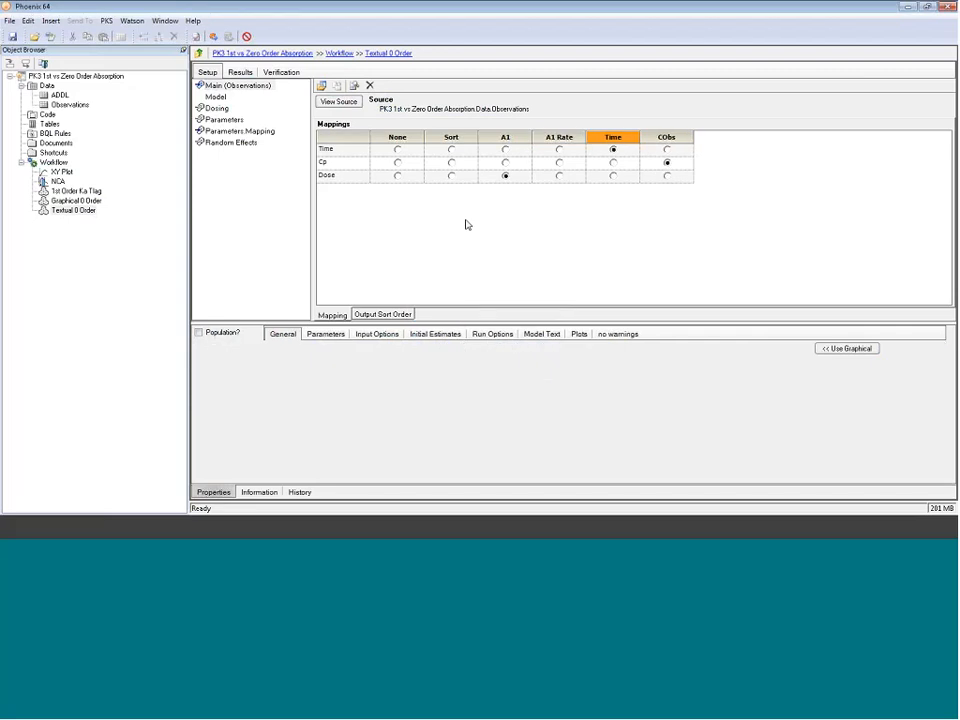
left_click(215, 97)
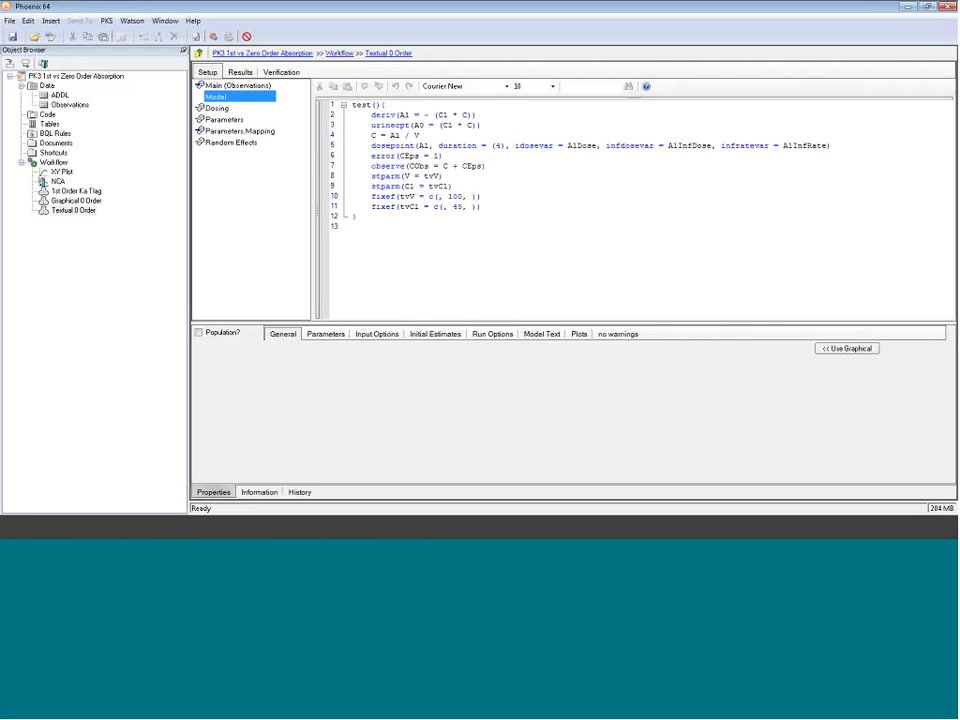
Step: Set the dosepoint duration to Tabs in the model code
left_click_drag(478, 115, 352, 115)
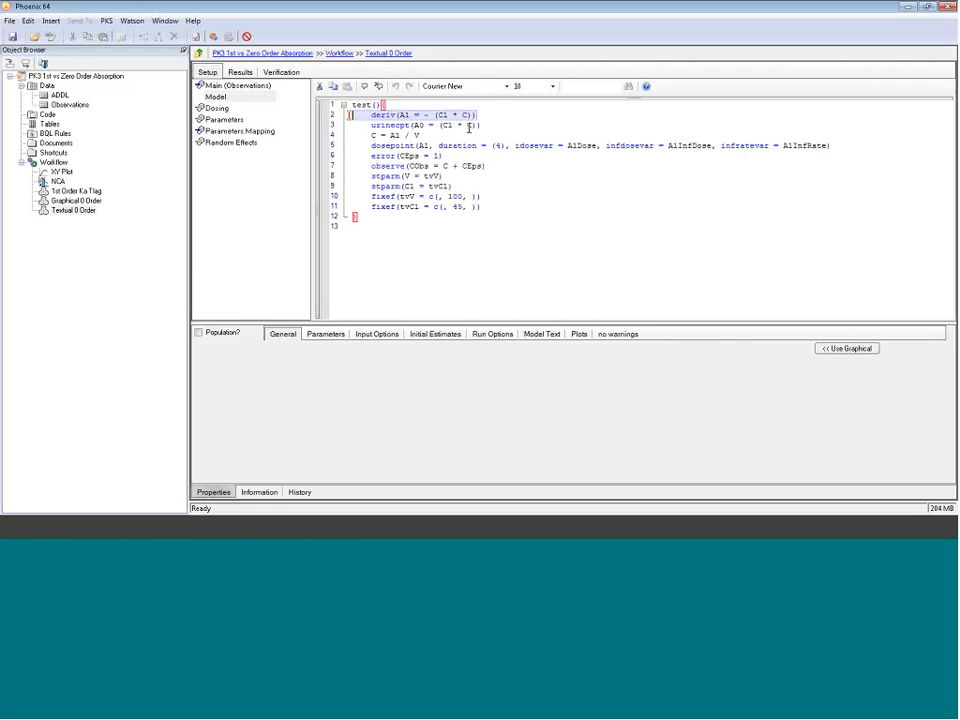
left_click_drag(371, 146, 508, 147)
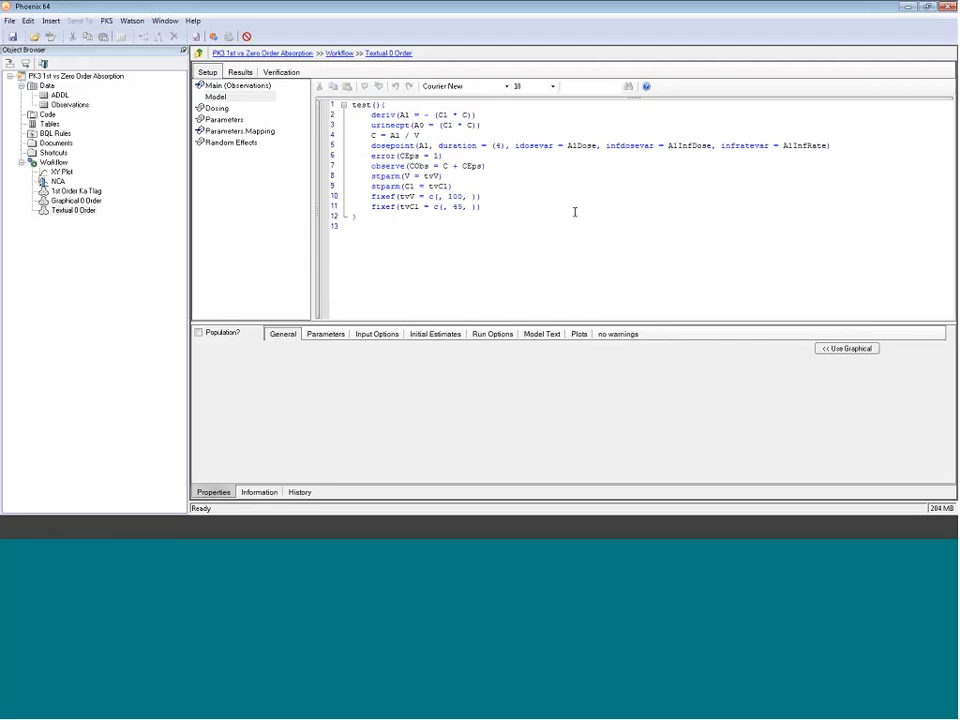
key("BackSpace")
type("Tabs")
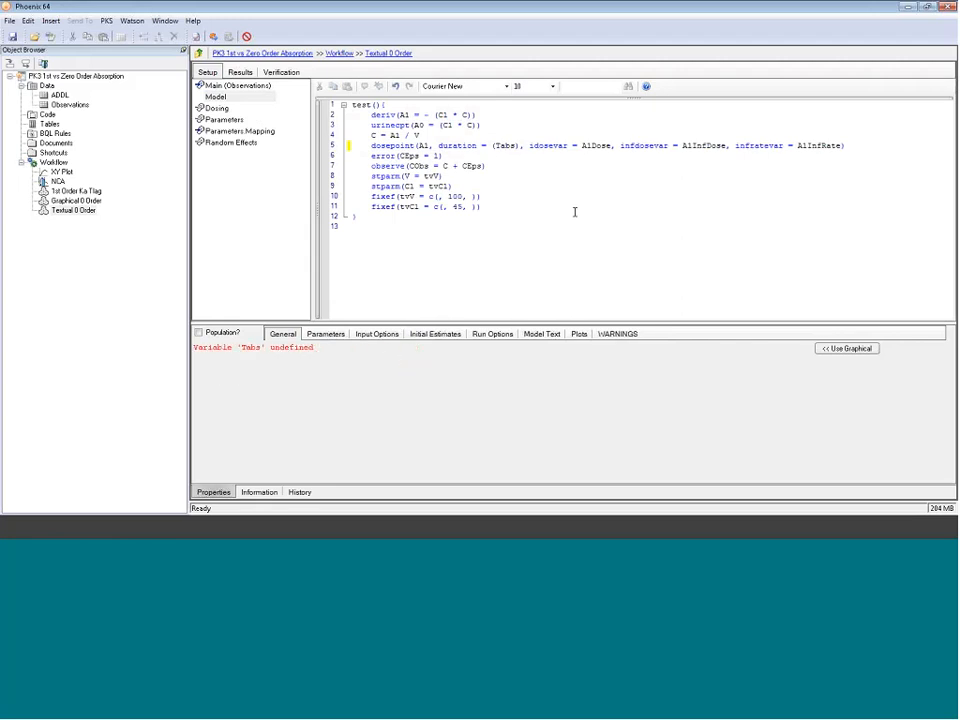
Step: Delete the idosevar, infdosevar and infratevar arguments from the dosepoint statement
left_click_drag(530, 146, 846, 145)
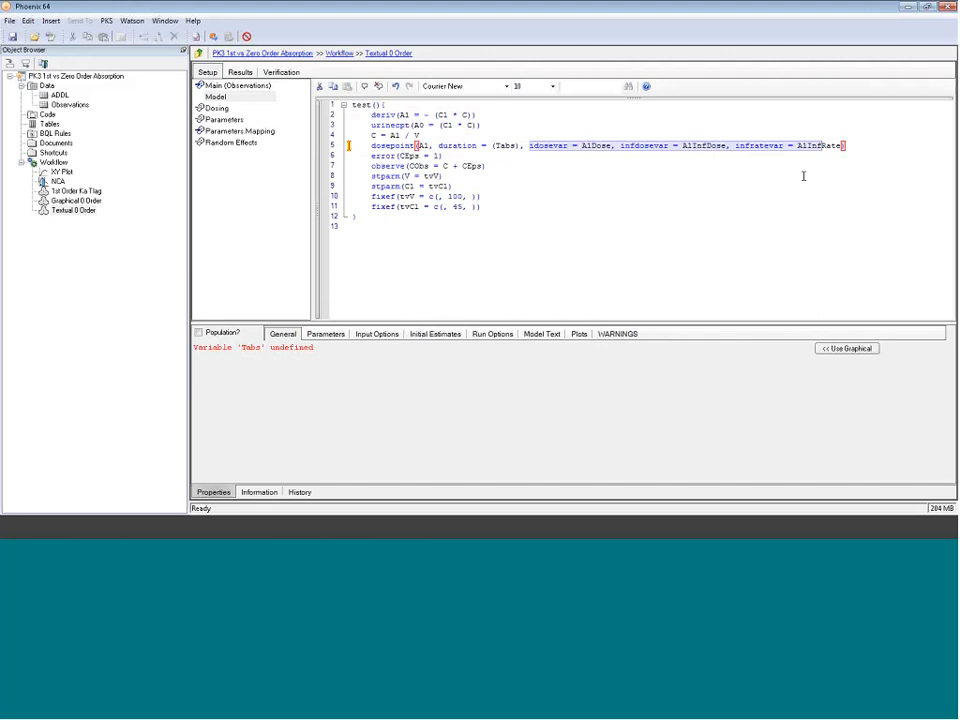
left_click(841, 147)
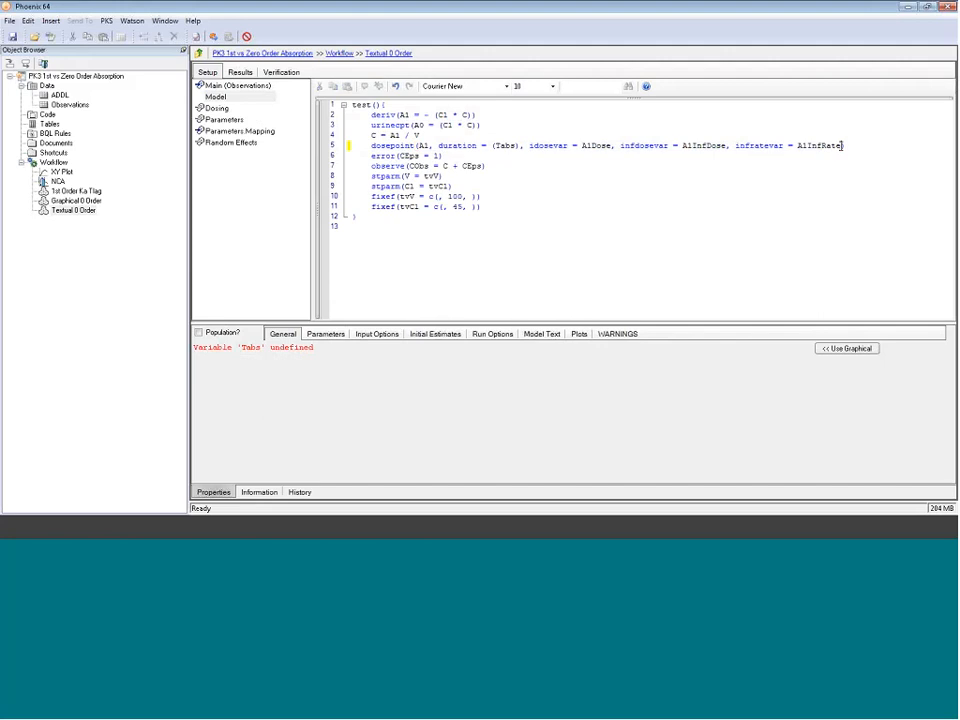
left_click_drag(843, 146, 529, 146)
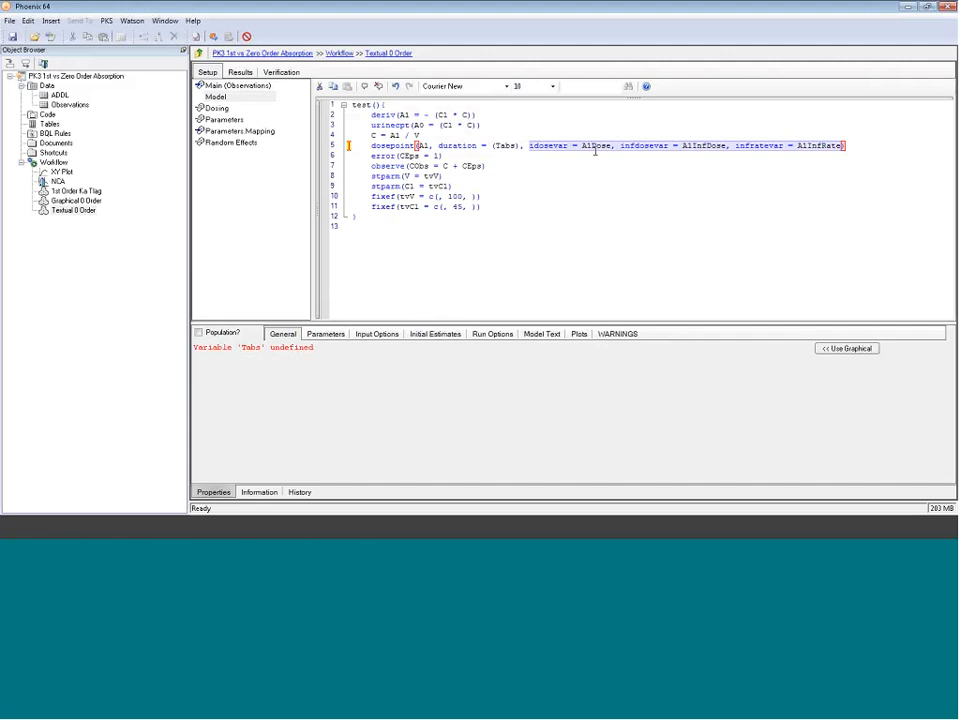
key("Delete")
key("BackSpace")
key("BackSpace")
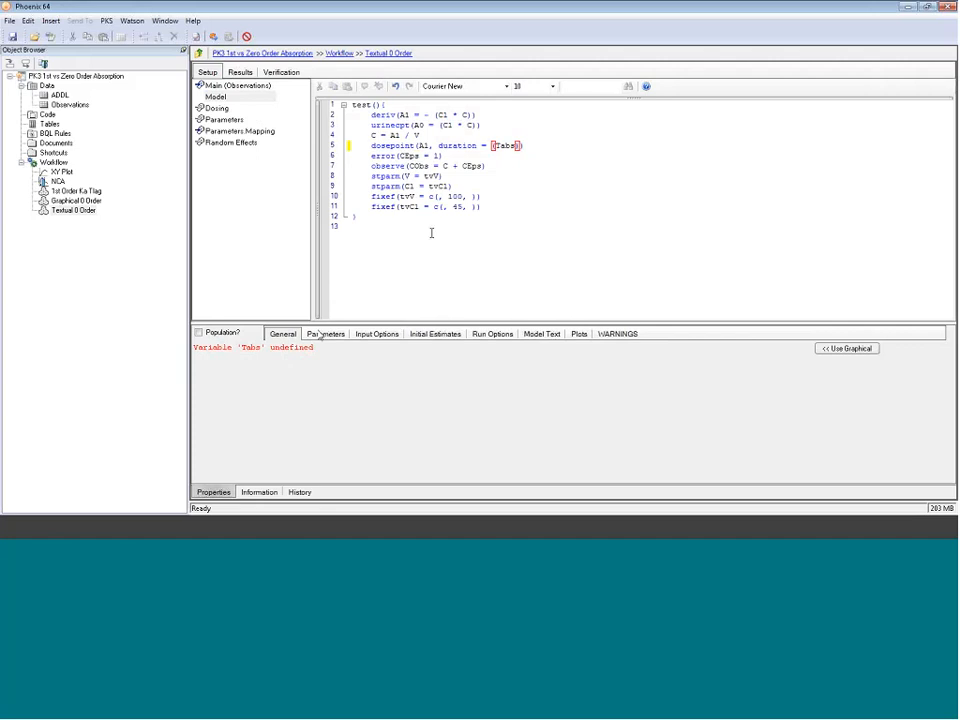
Step: Duplicate the Cl structural parameter line and change the copy to stparm(Tabs = tvTabs)
left_click_drag(454, 186, 371, 186)
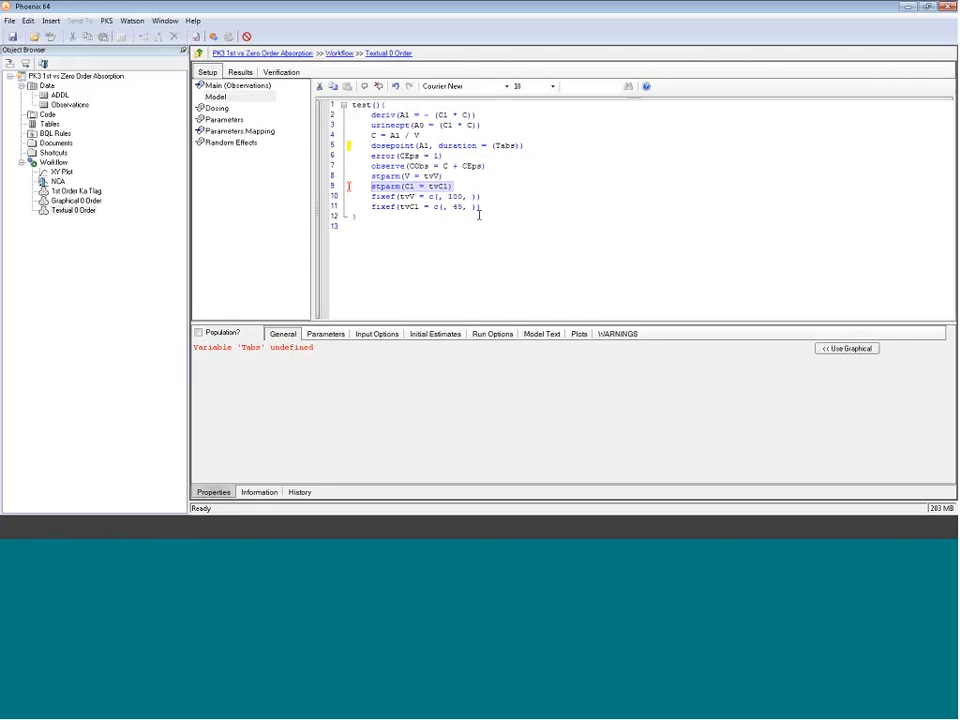
key("ctrl+c")
left_click(461, 186)
key("Return")
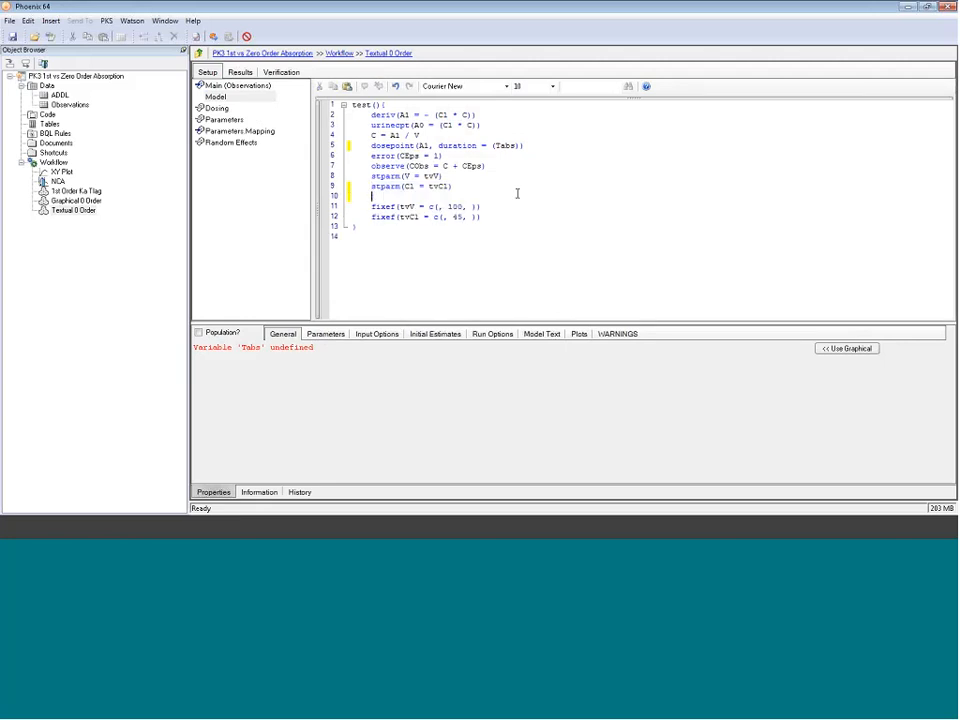
key("ctrl+v")
left_click(408, 196)
double_click(409, 196)
type("Tabs")
left_click(460, 196)
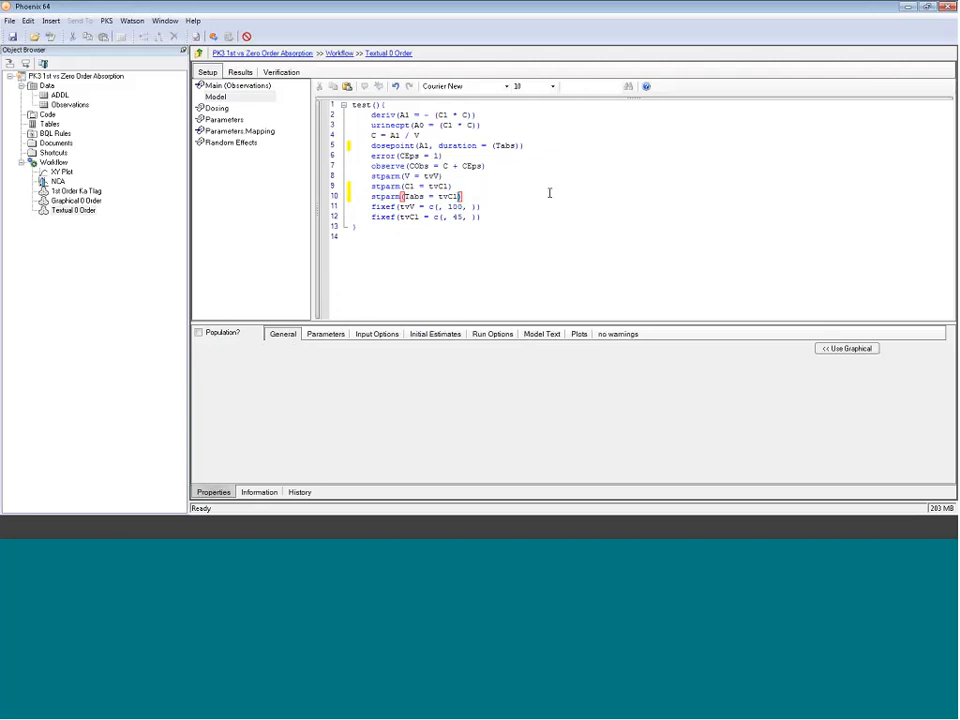
key("BackSpace")
key("BackSpace")
type("Tabs")
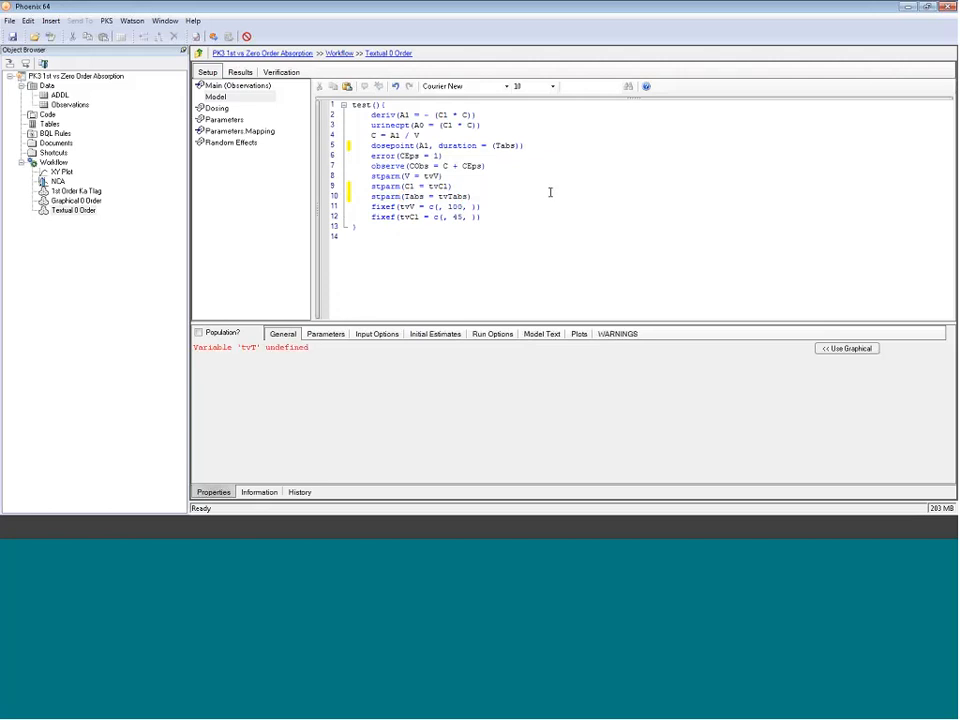
Step: Add a fixef statement for tvTabs with an initial estimate of 4, below the tvCl fixef line
triple_click(570, 212)
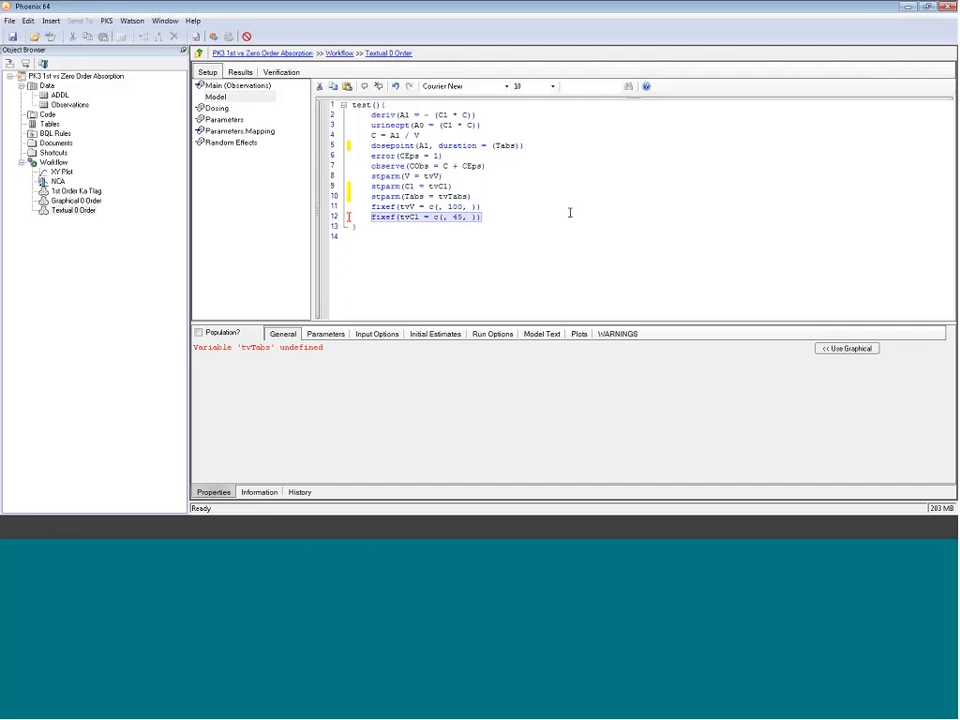
left_click(547, 213)
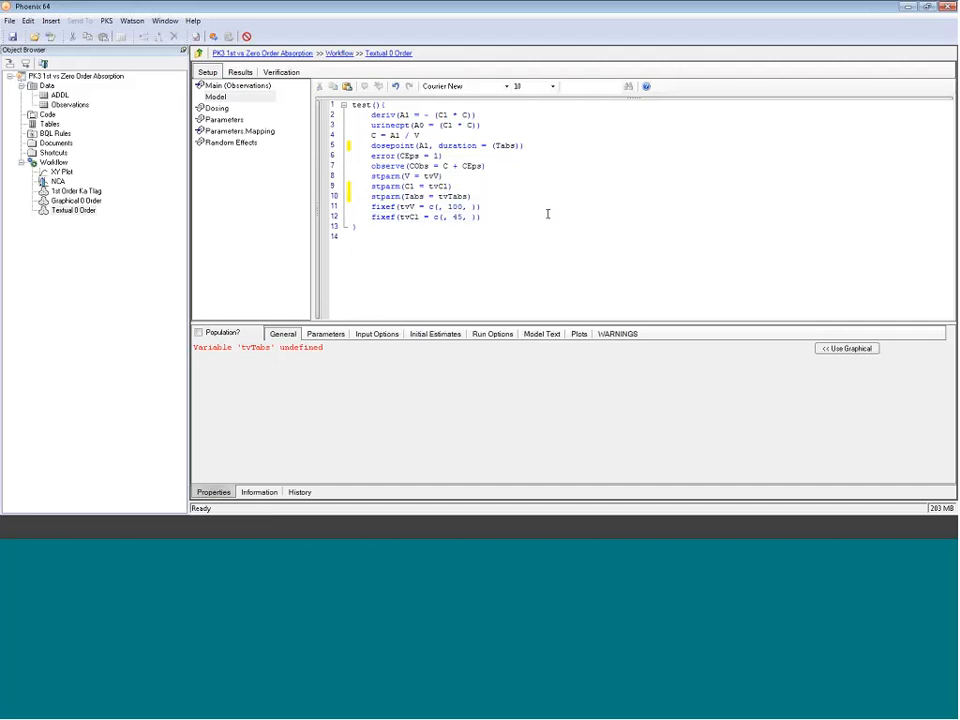
key("ctrl+v")
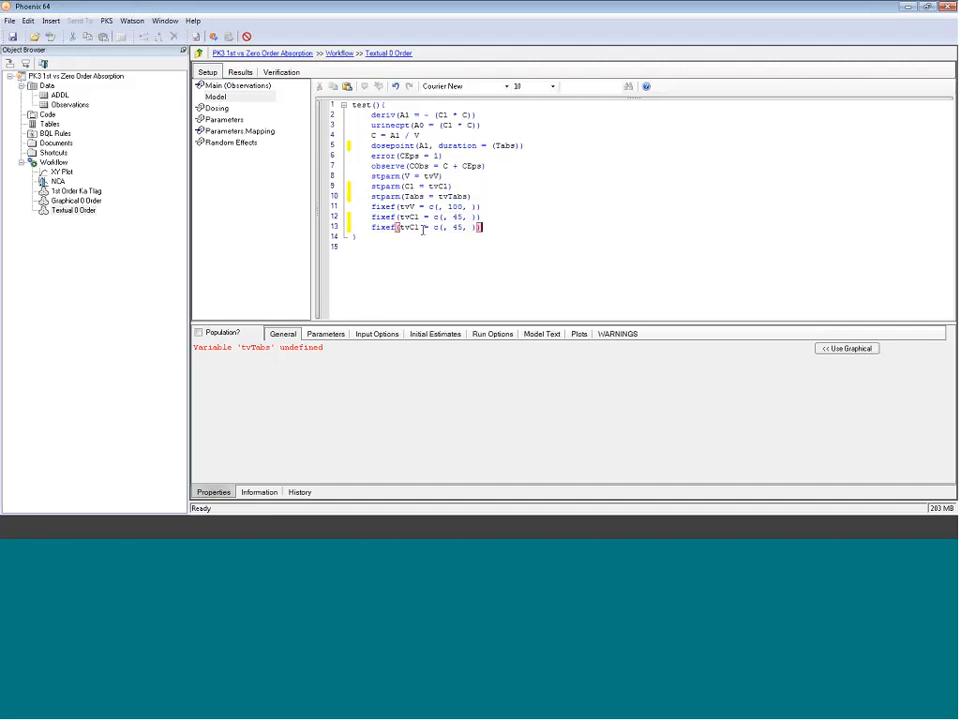
left_click_drag(421, 228, 409, 228)
type("Tabs")
key("Right")
key("Right")
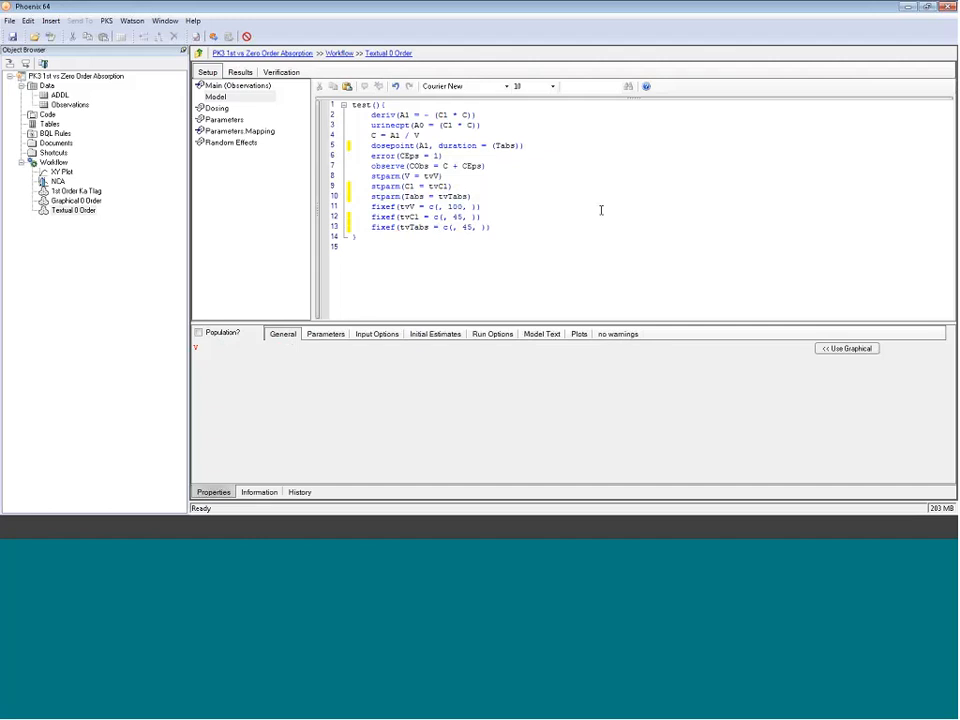
left_click(472, 228)
key("BackSpace")
Step: In the 1st Order Ka Tlag model, accept the fitted residual standard deviation as the initial estimate and rerun it
double_click(476, 166)
left_click(76, 190)
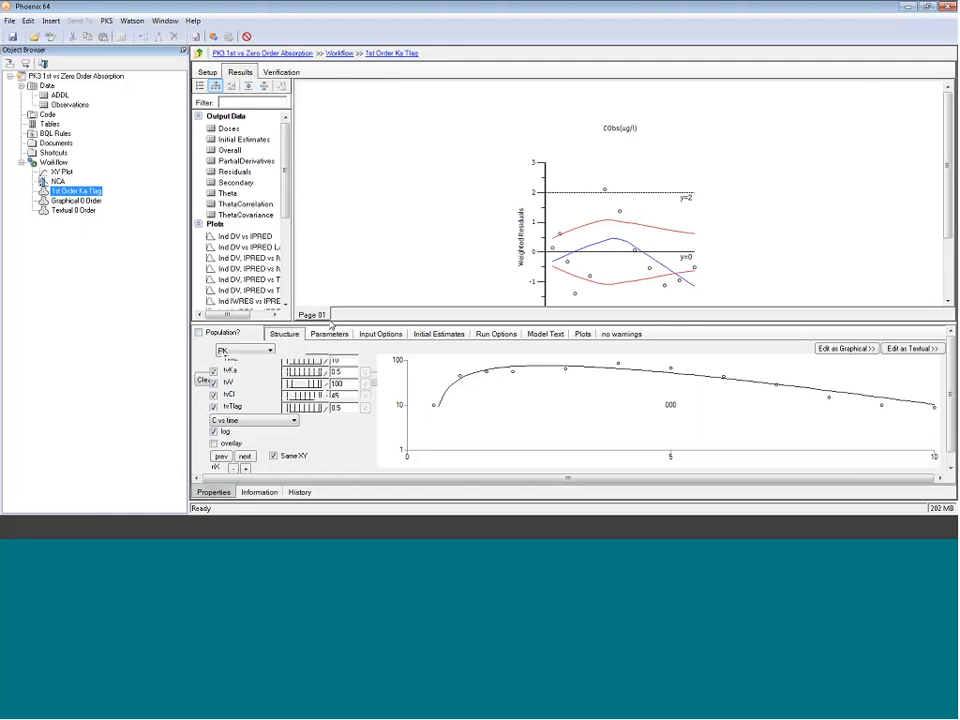
left_click_drag(332, 322, 341, 262)
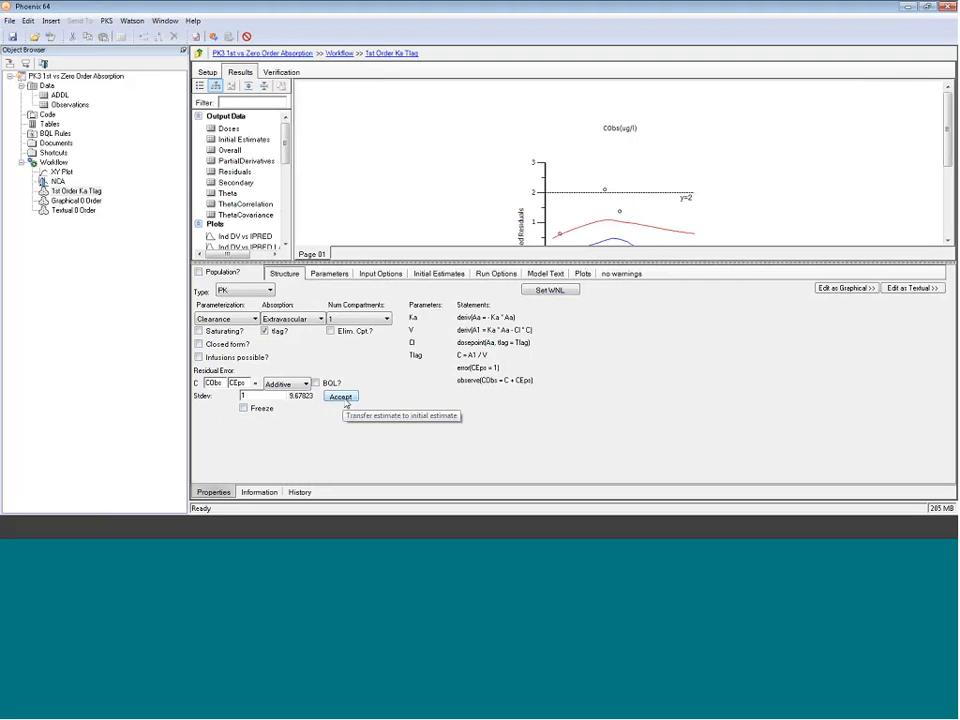
left_click(343, 398)
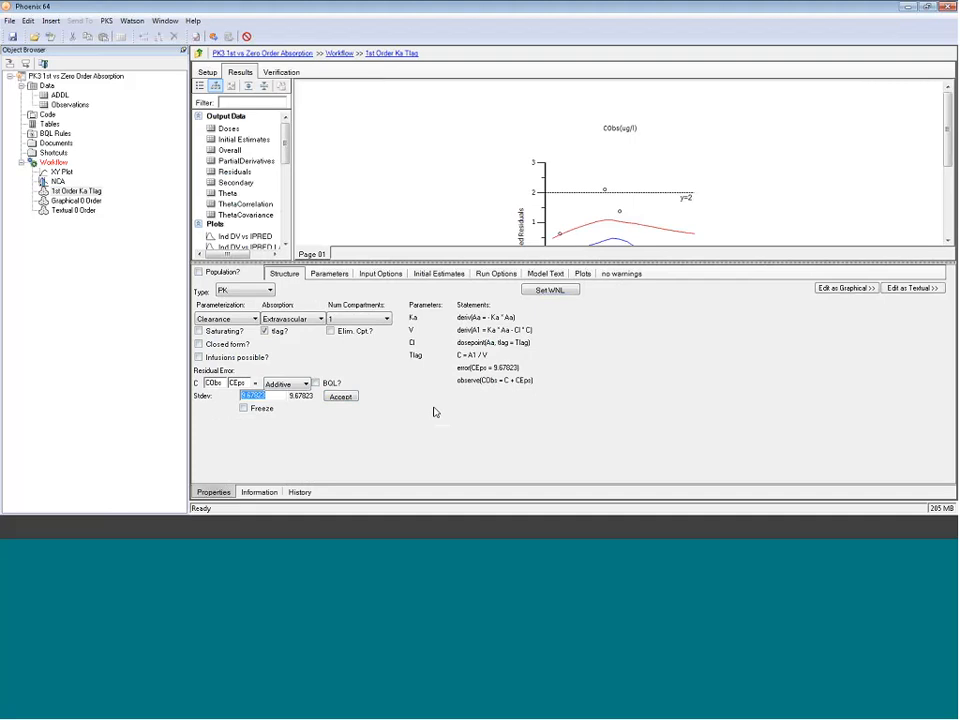
left_click(213, 36)
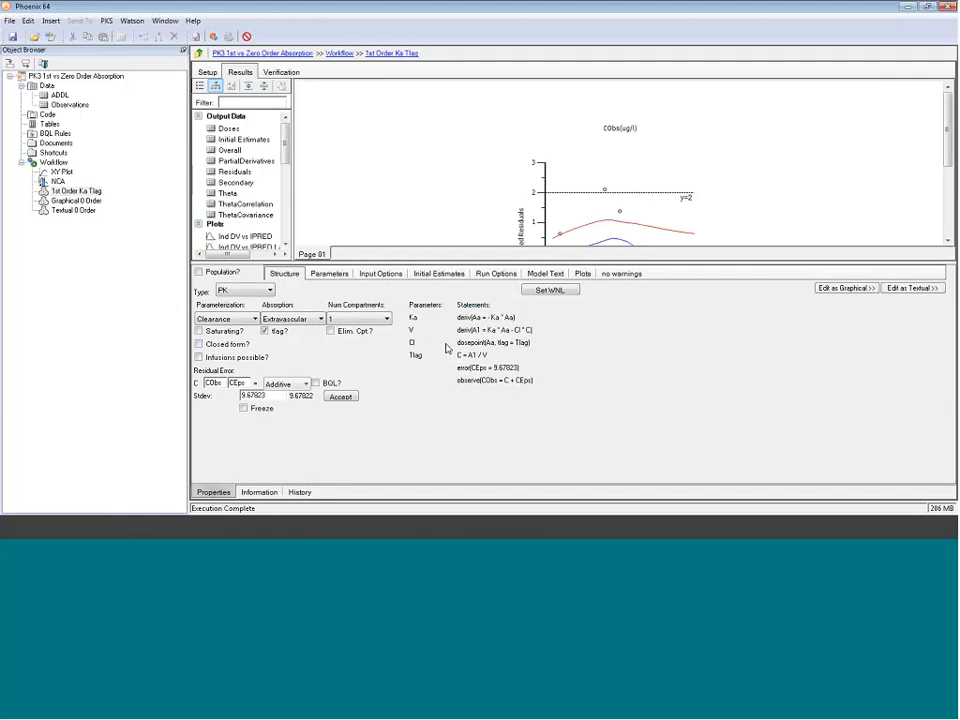
Step: Examine the 1st Order Ka Tlag Theta table, focusing on the CV% column
left_click_drag(444, 263, 444, 328)
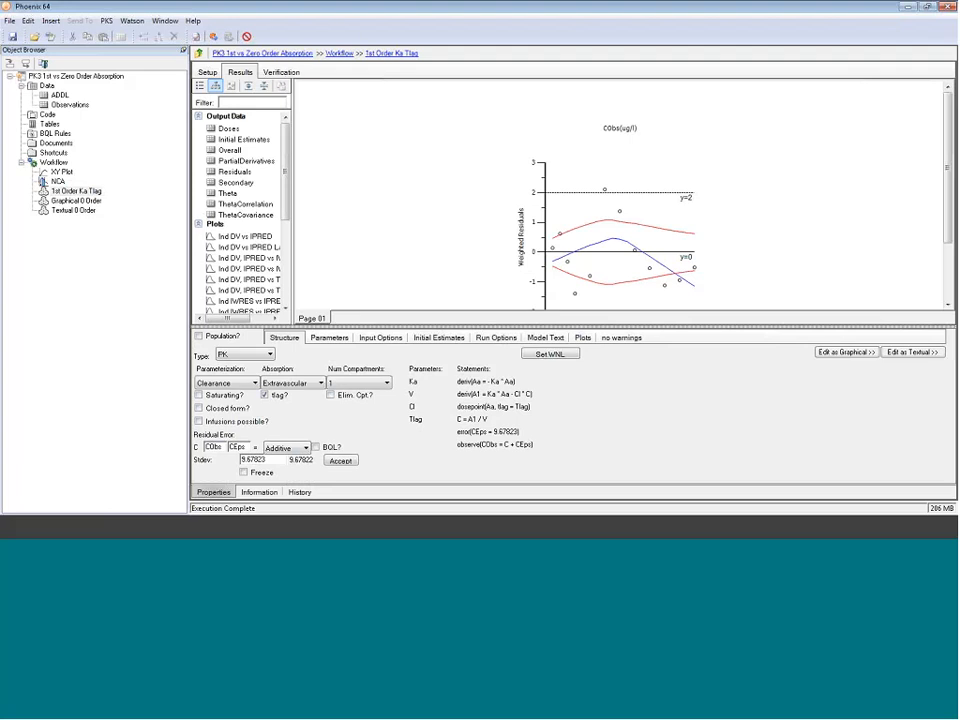
left_click(228, 193)
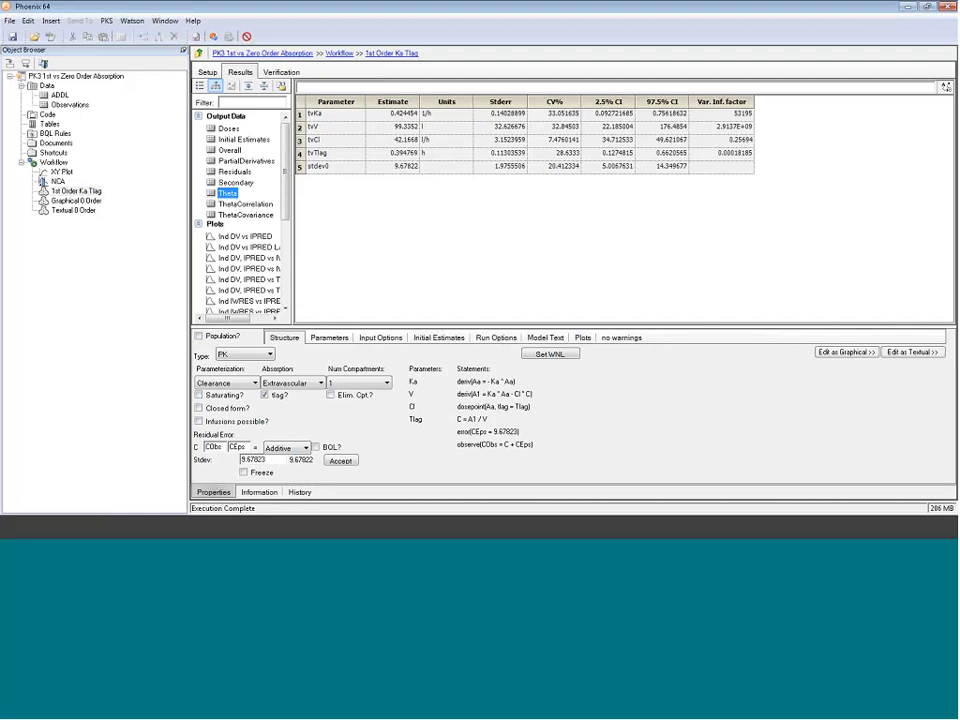
left_click(554, 101)
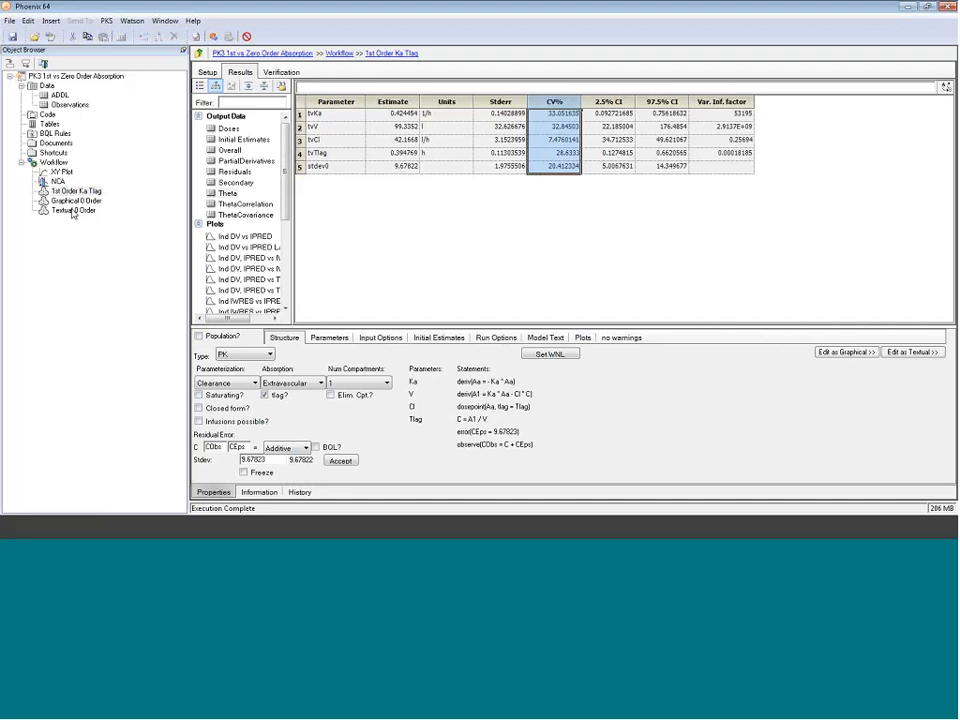
Step: Copy the 9.67823 standard deviation into the Textual 0 Order error statement for CEps and run the model
left_click_drag(266, 460, 230, 459)
left_click(73, 210)
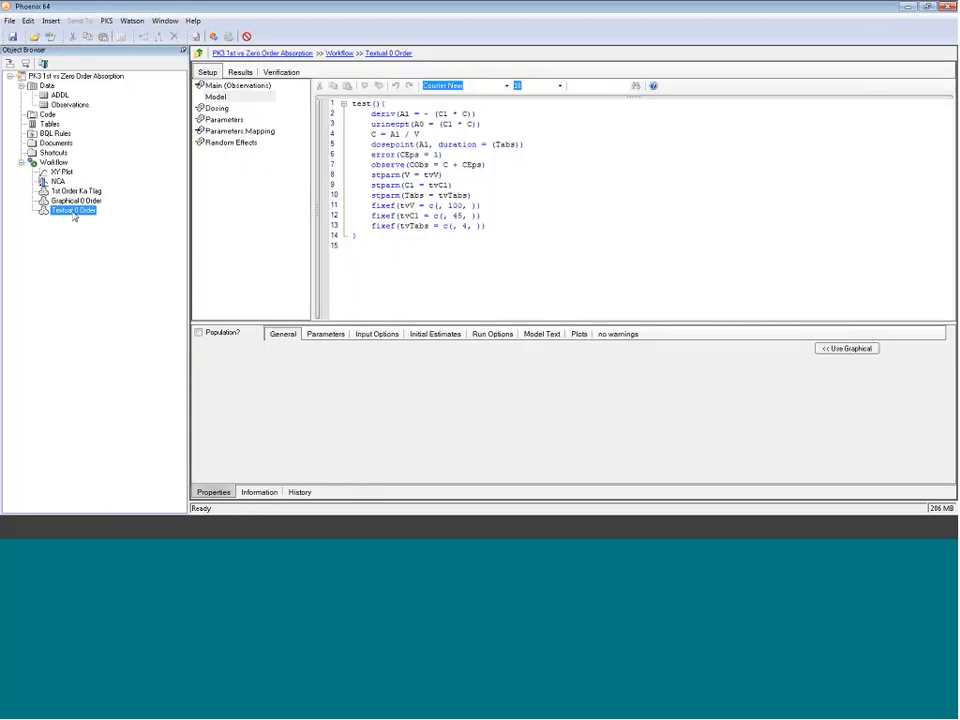
double_click(436, 154)
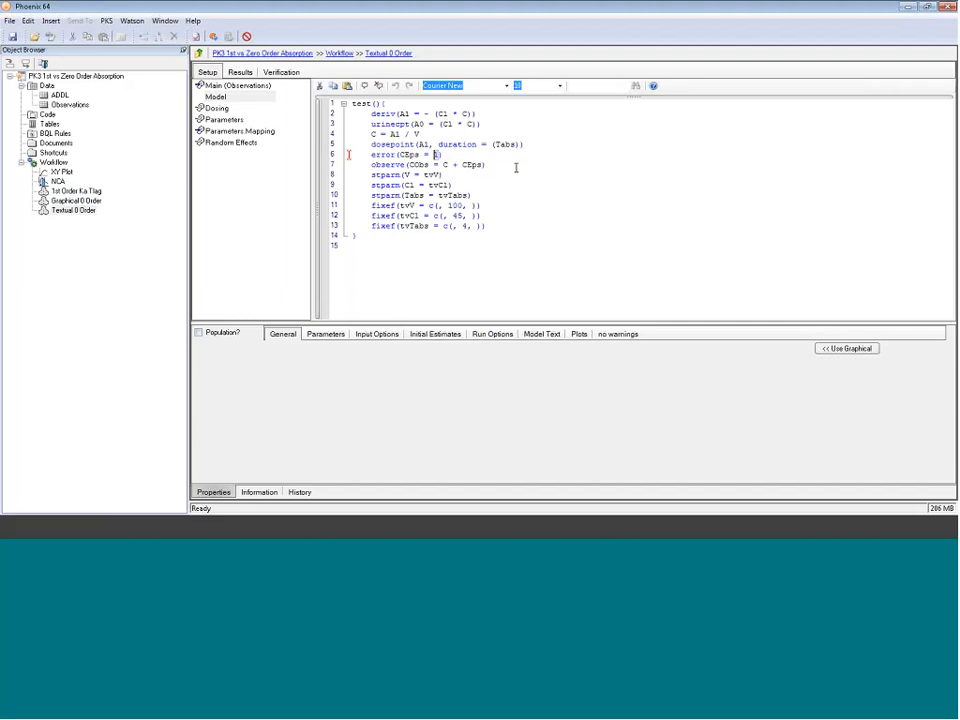
type("9.67828")
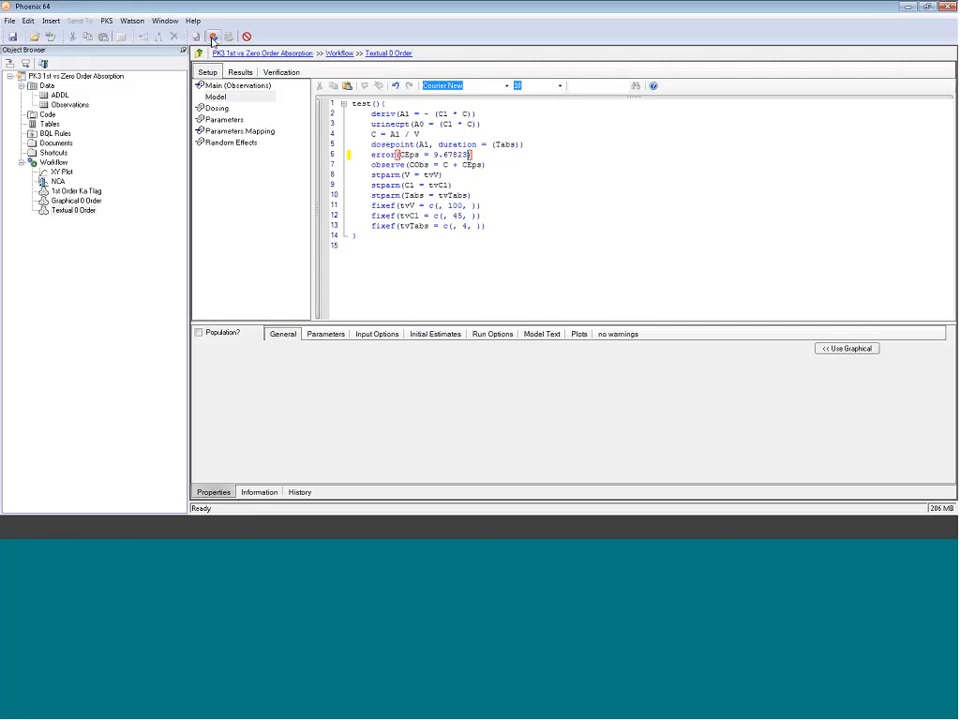
left_click(213, 37)
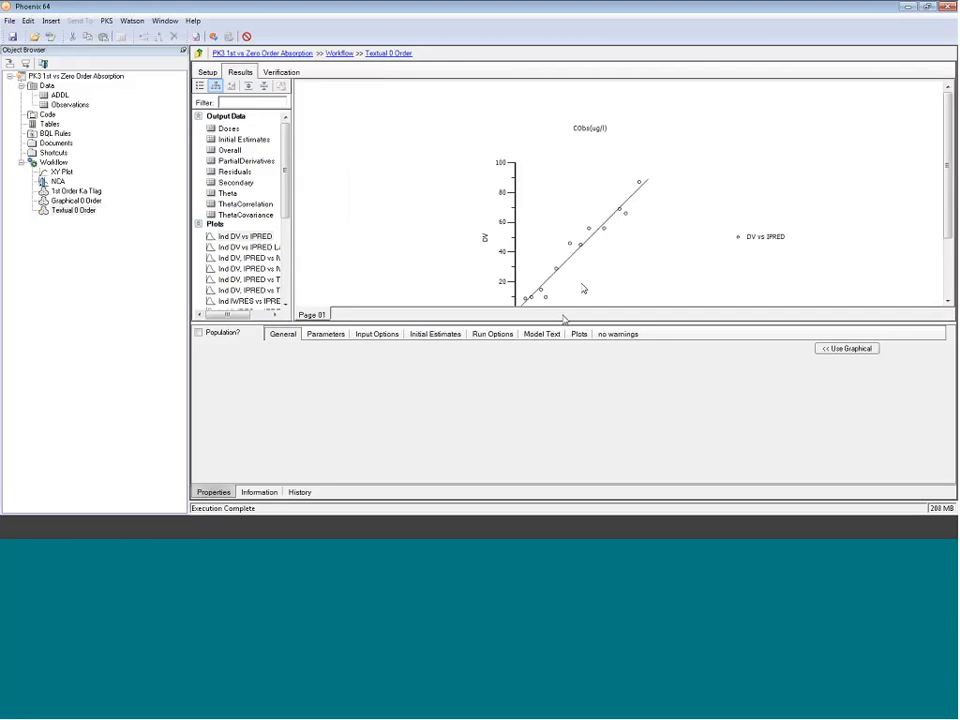
Step: Review the Textual 0 Order Theta table, checking the estimates, the tvTabs value and the CV% column
left_click_drag(564, 319, 559, 356)
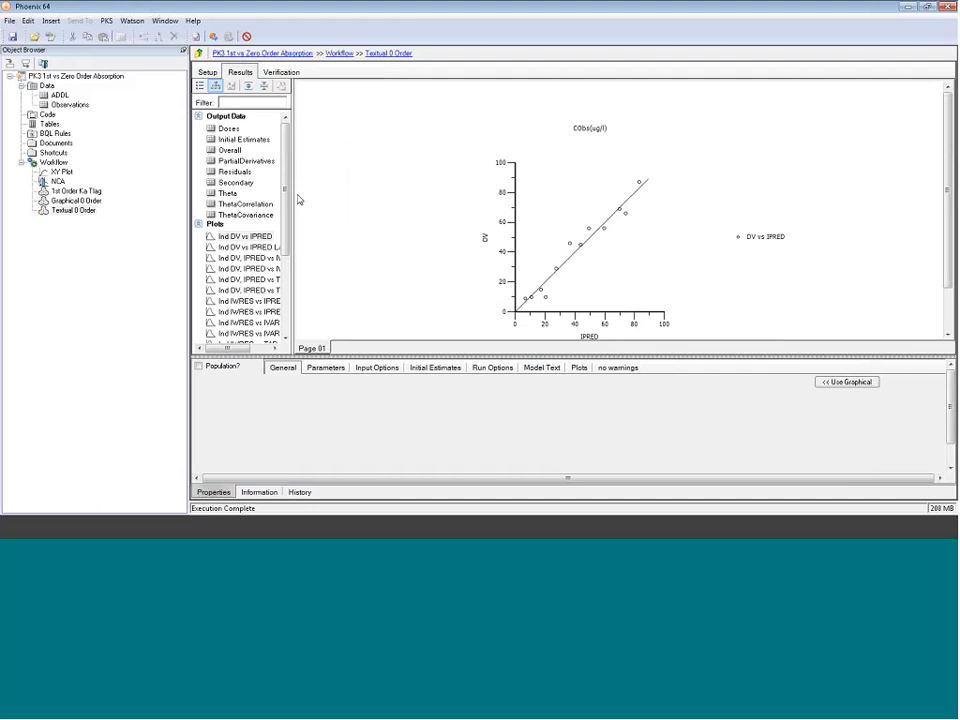
left_click_drag(290, 194, 388, 197)
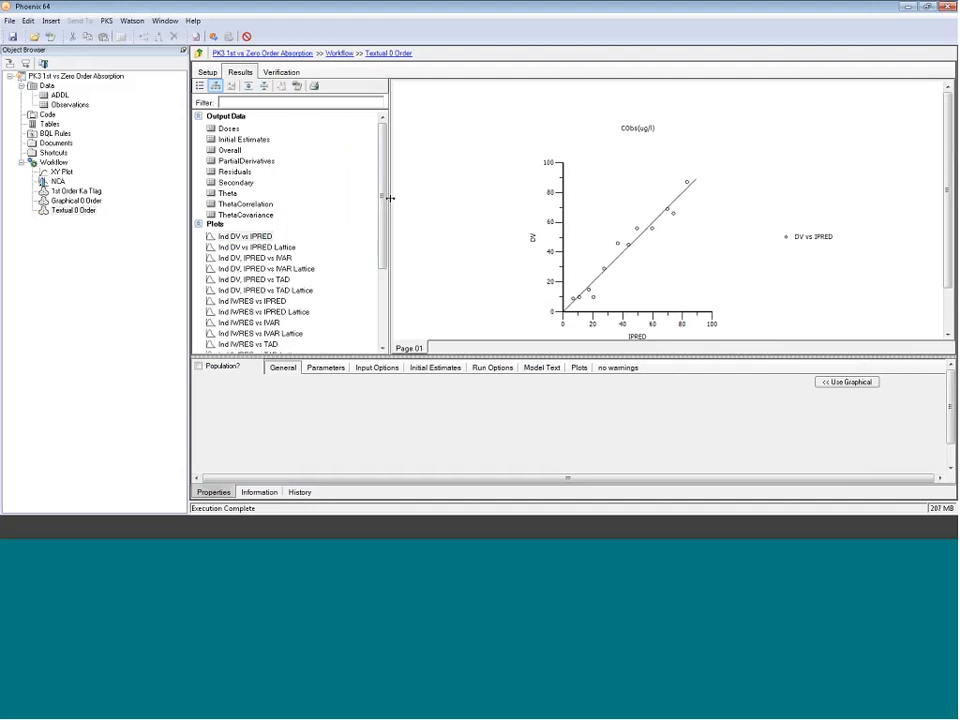
left_click(228, 193)
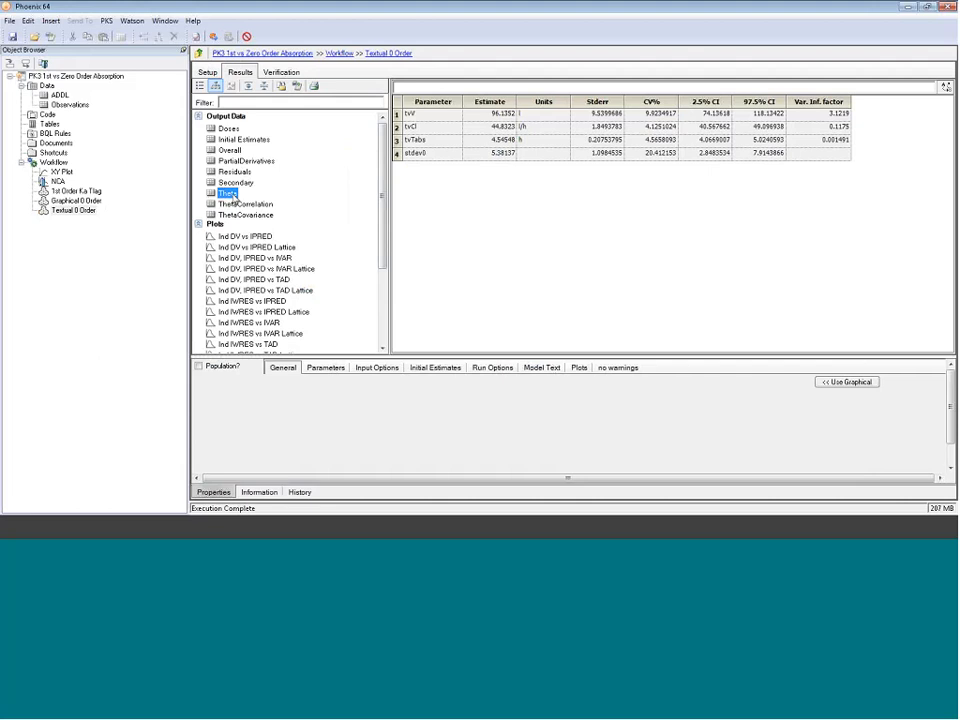
left_click(497, 103)
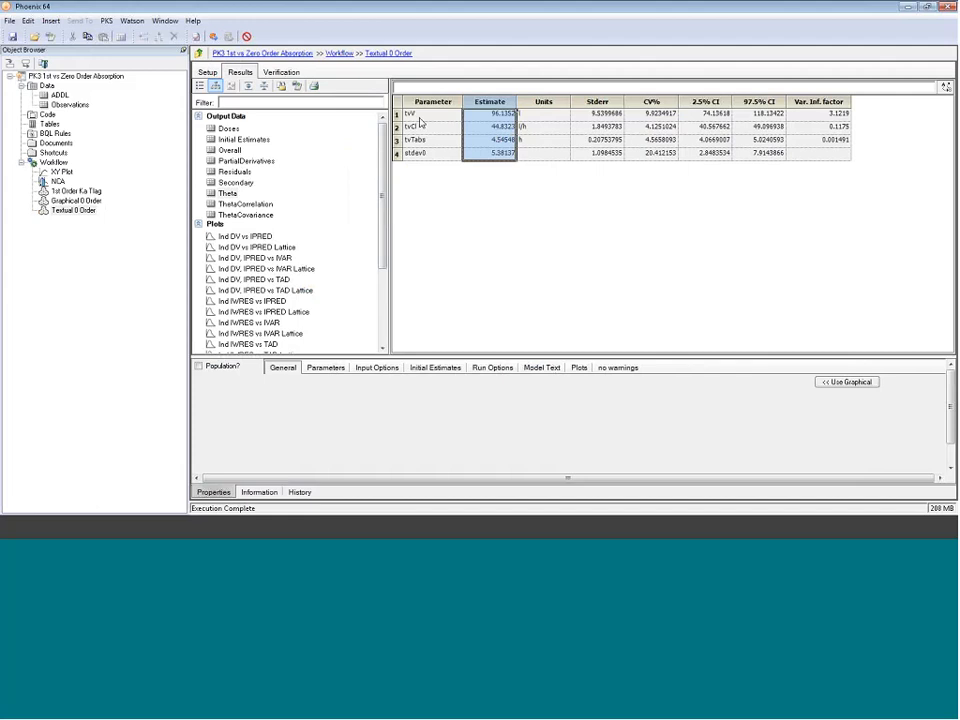
left_click(497, 140)
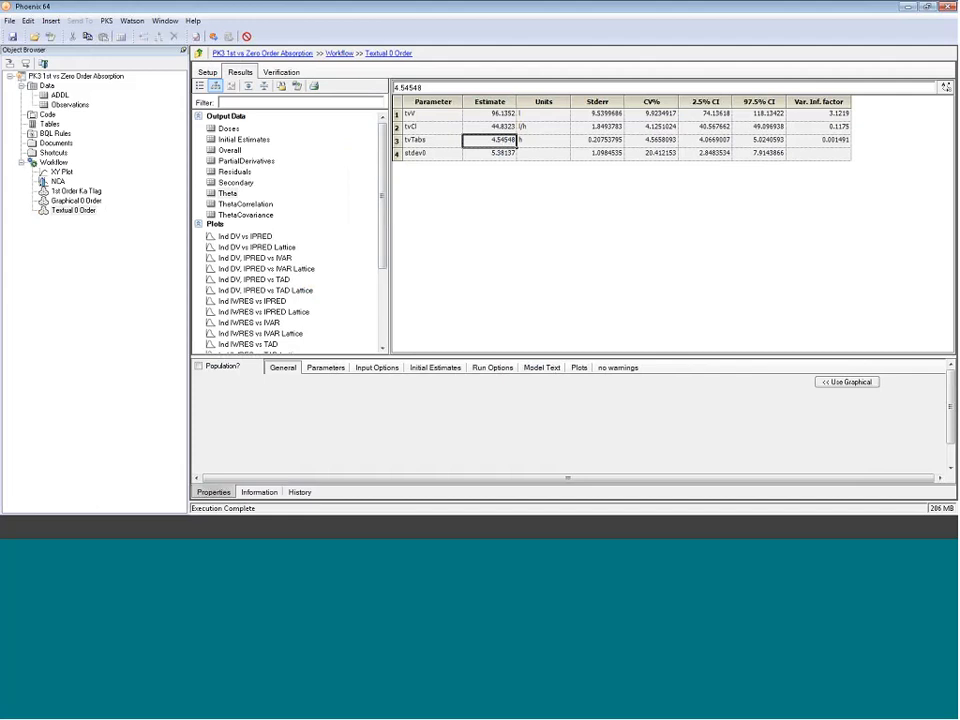
left_click(660, 104)
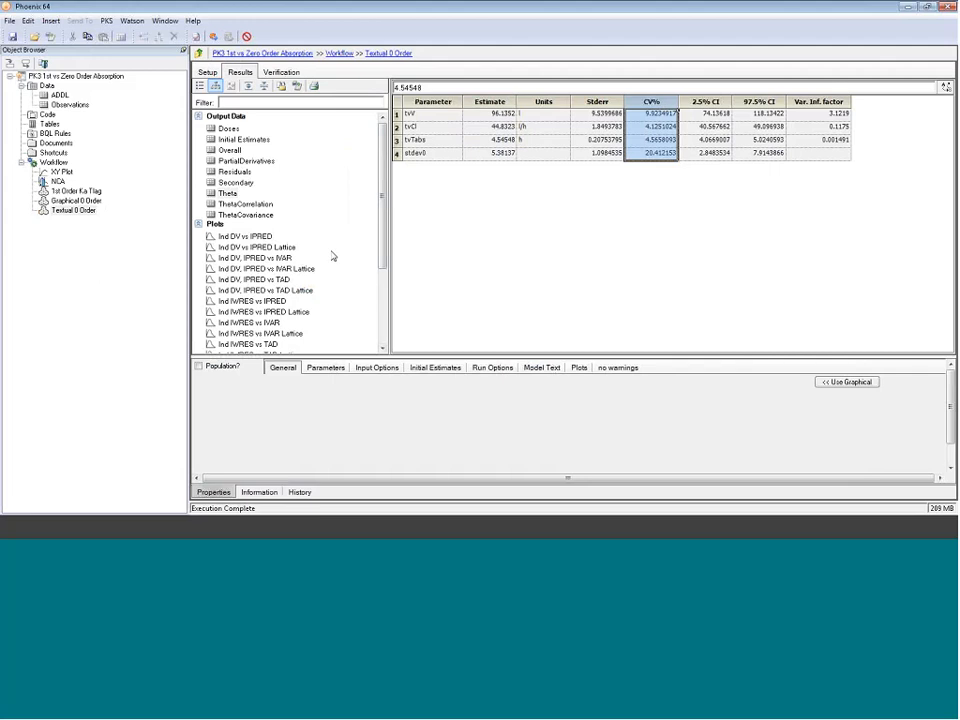
Step: Inspect the Ind DV, IPRED vs IVAR and Ind IWRES vs IVAR plots for the zero-order fit
left_click(266, 258)
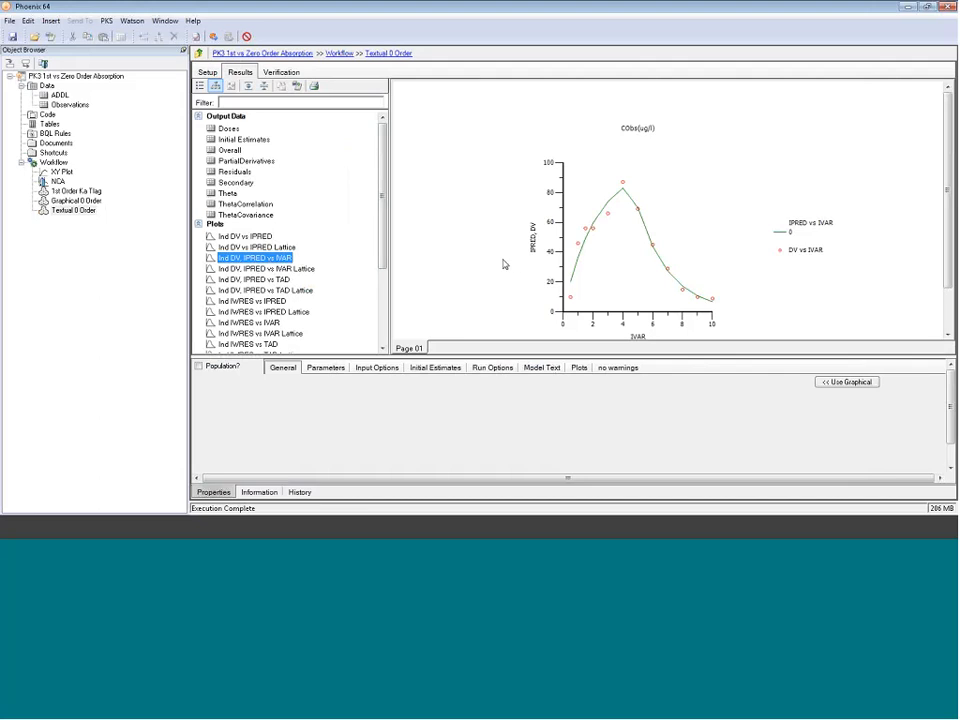
scroll(375, 260, "down", 2)
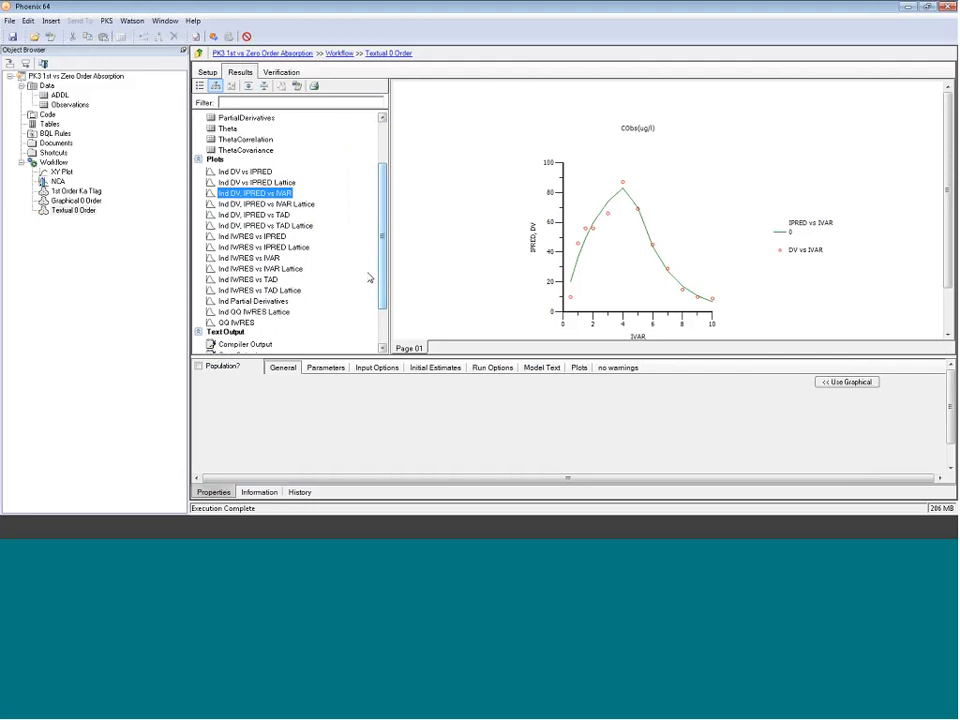
left_click(263, 258)
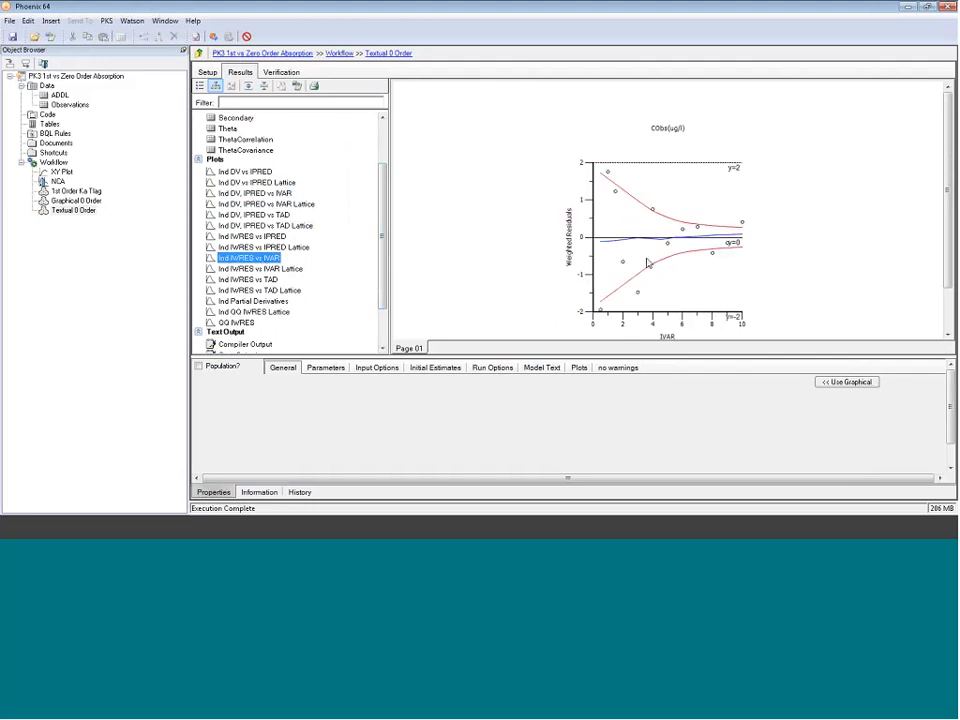
mouse_move(680, 242)
mouse_move(719, 251)
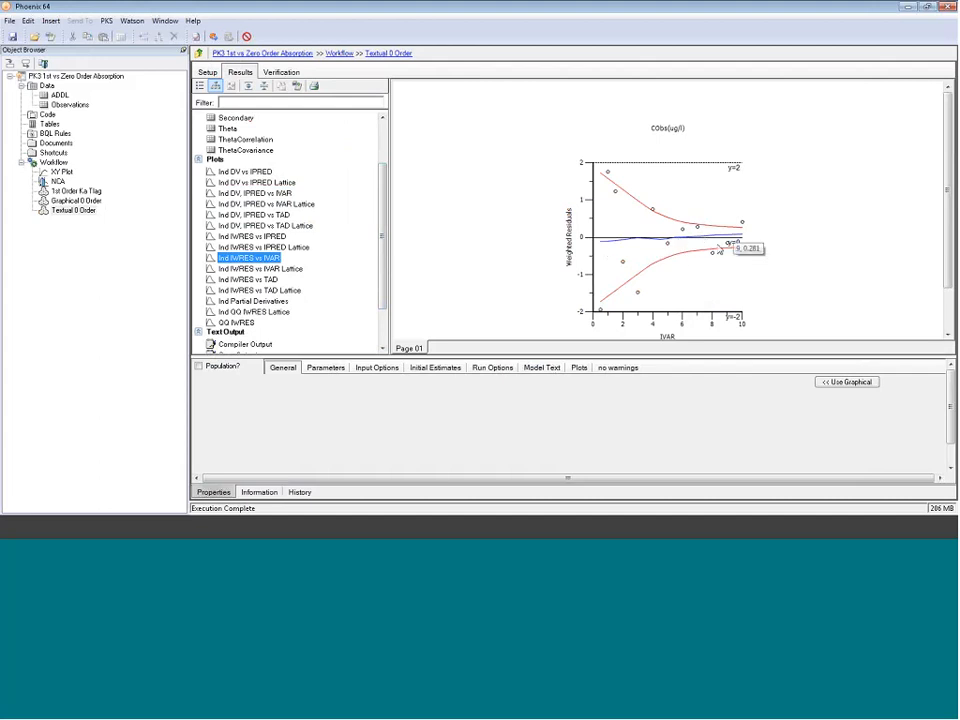
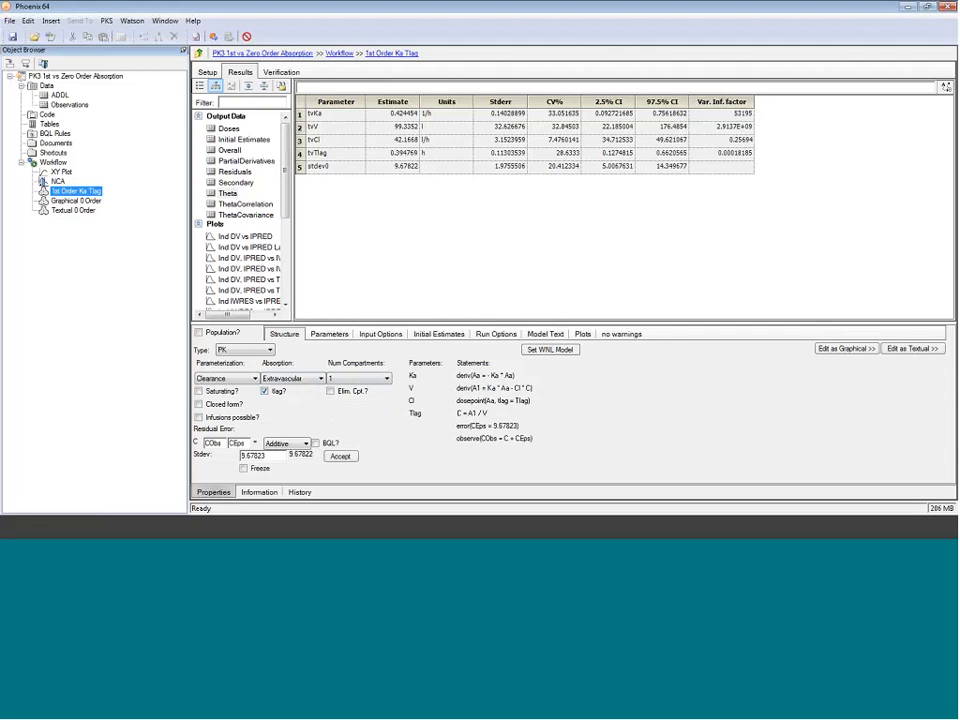
Step: Insert a parameter named Tabs into the Graphical 0 Order model diagram
left_click(84, 201)
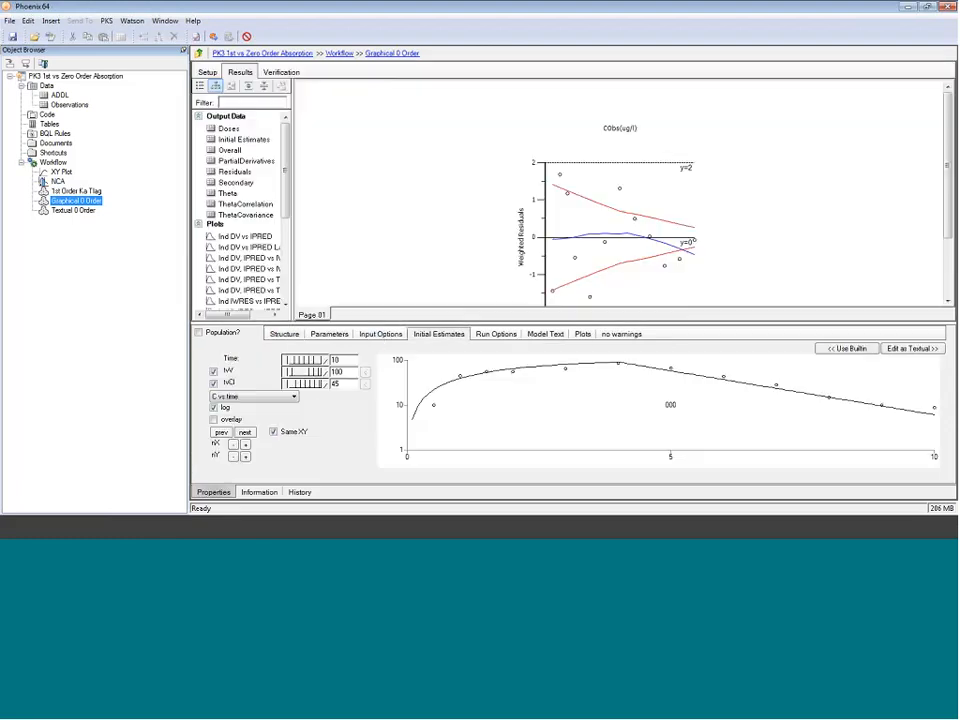
left_click(207, 72)
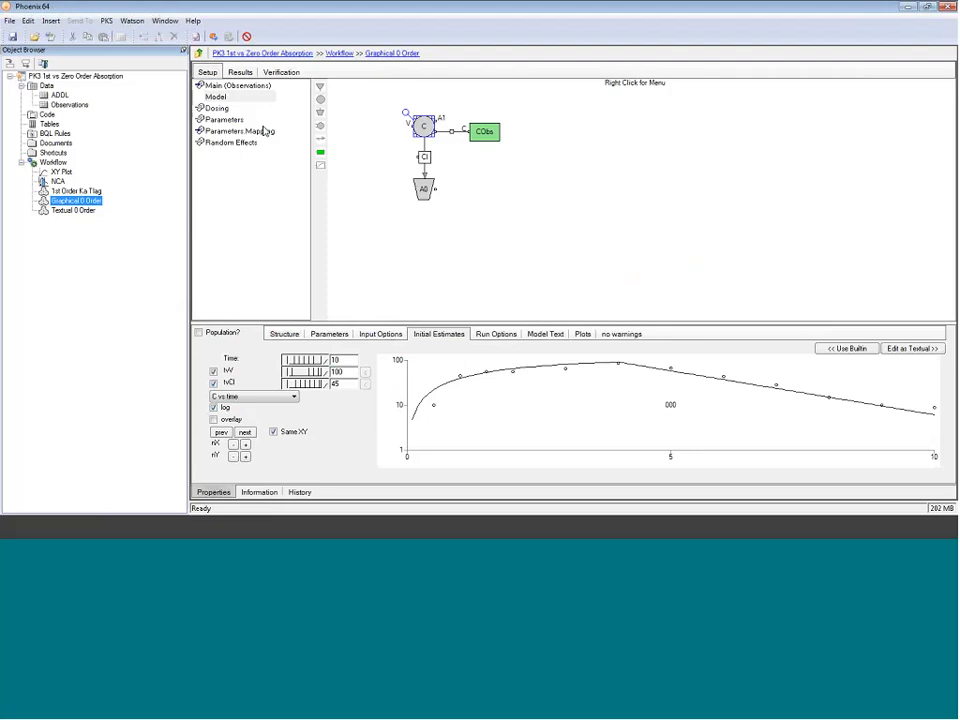
left_click(424, 127)
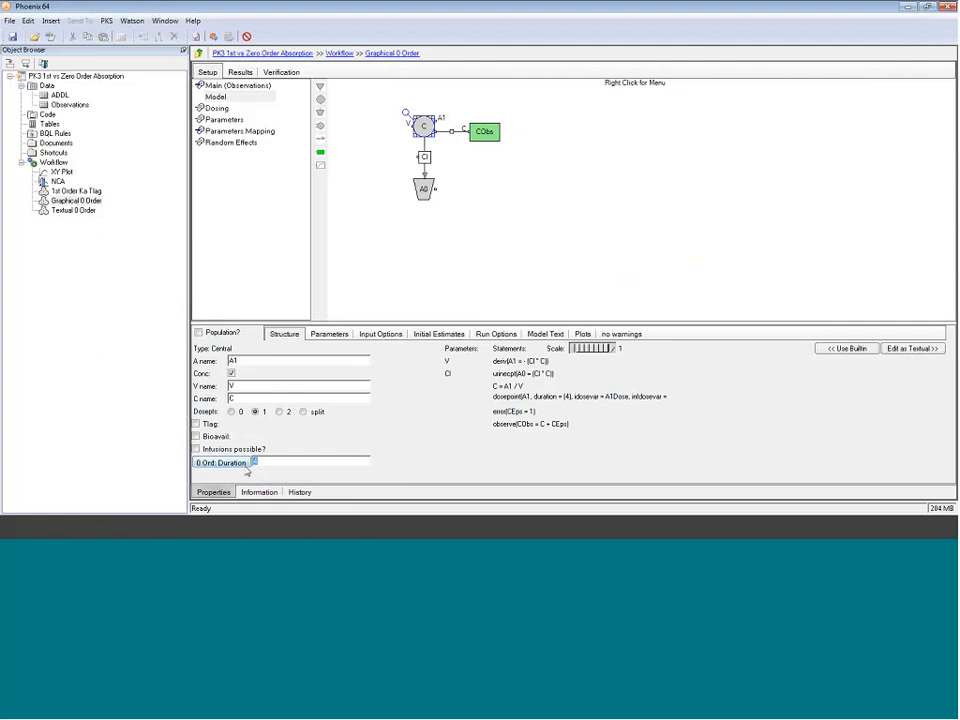
double_click(258, 462)
left_click(74, 210)
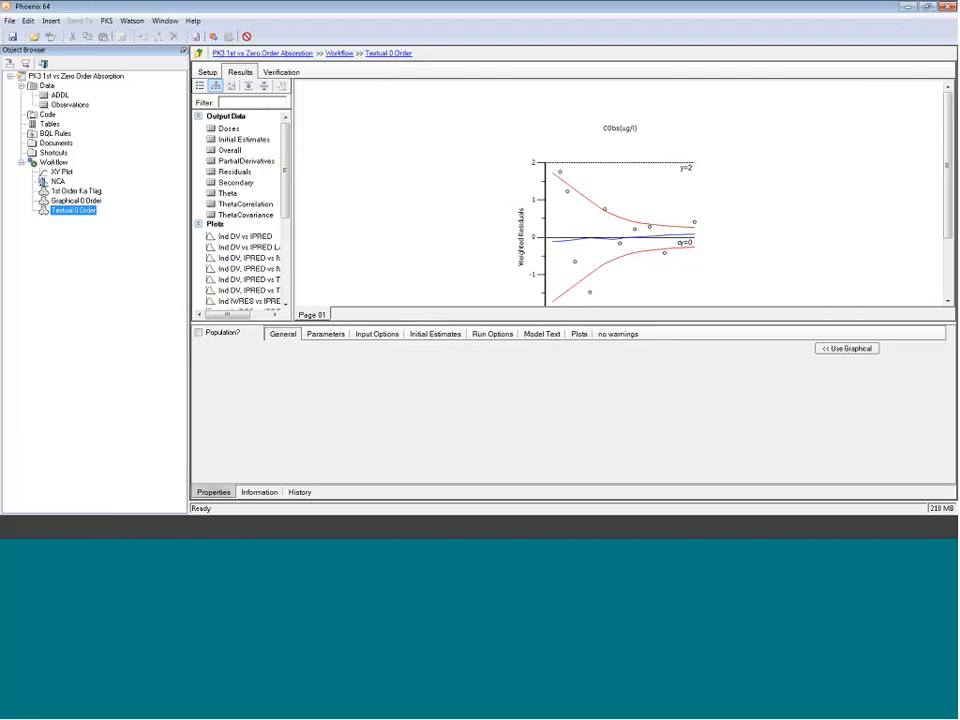
key("Up")
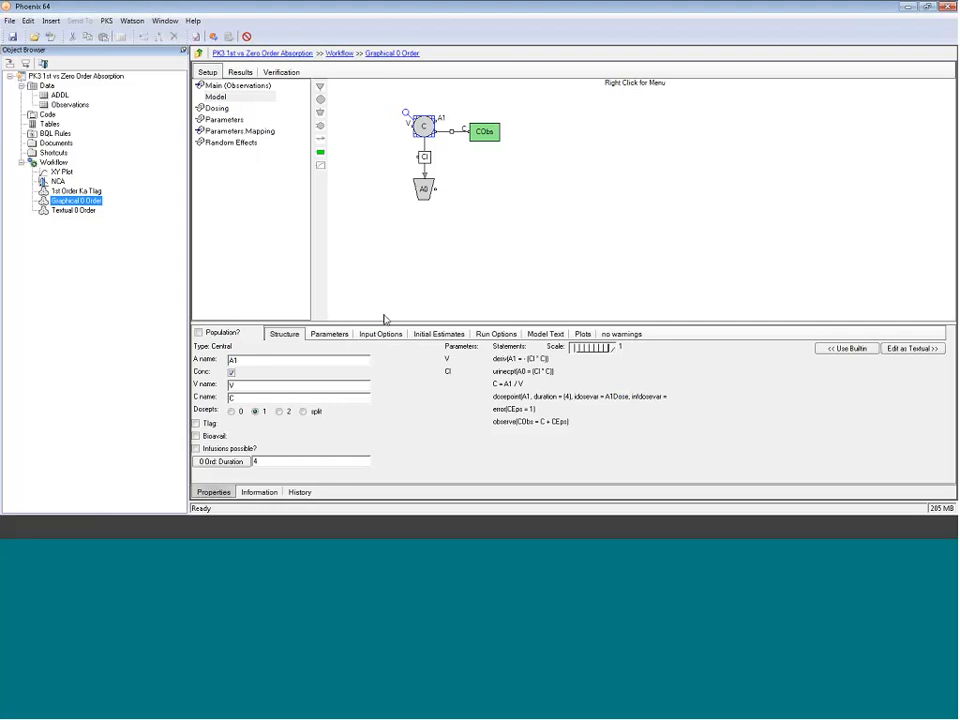
right_click(366, 151)
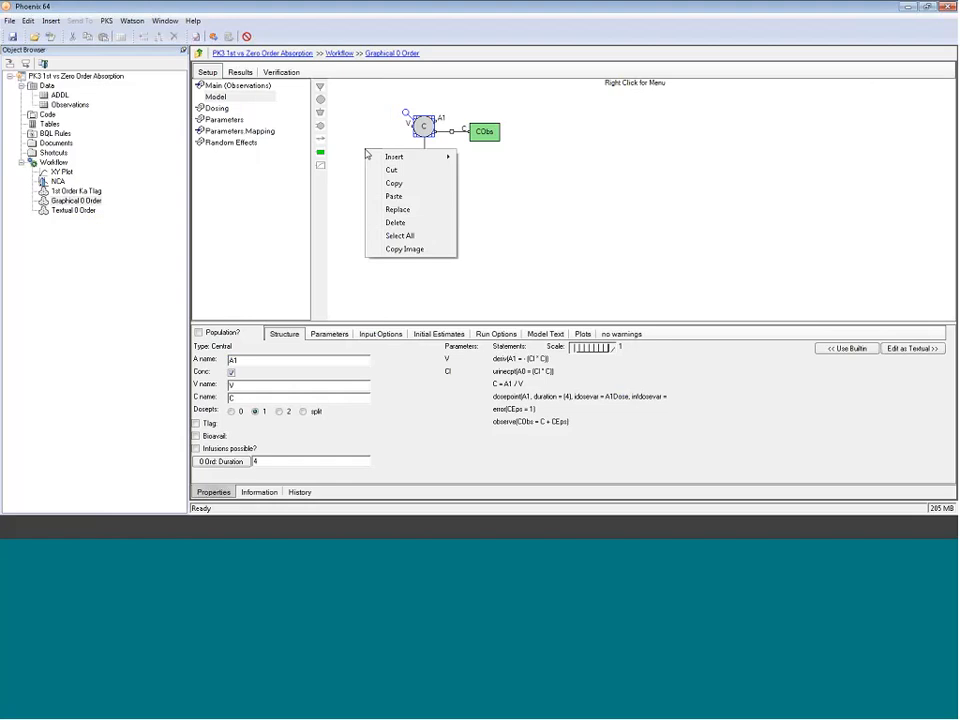
mouse_move(394, 157)
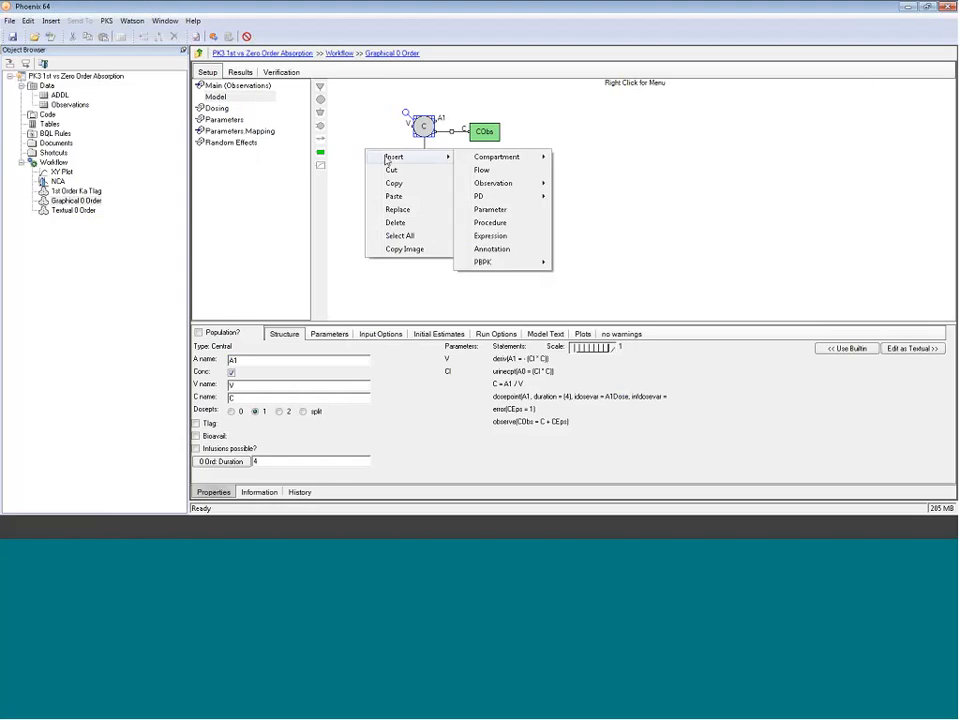
left_click(491, 212)
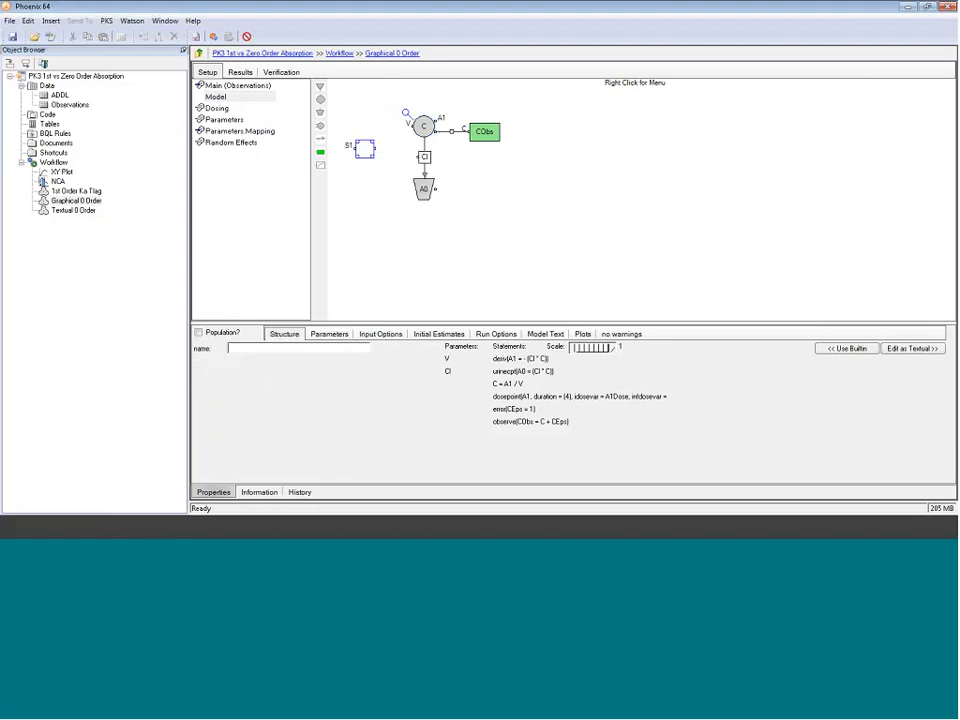
type("Tabs")
left_click(424, 126)
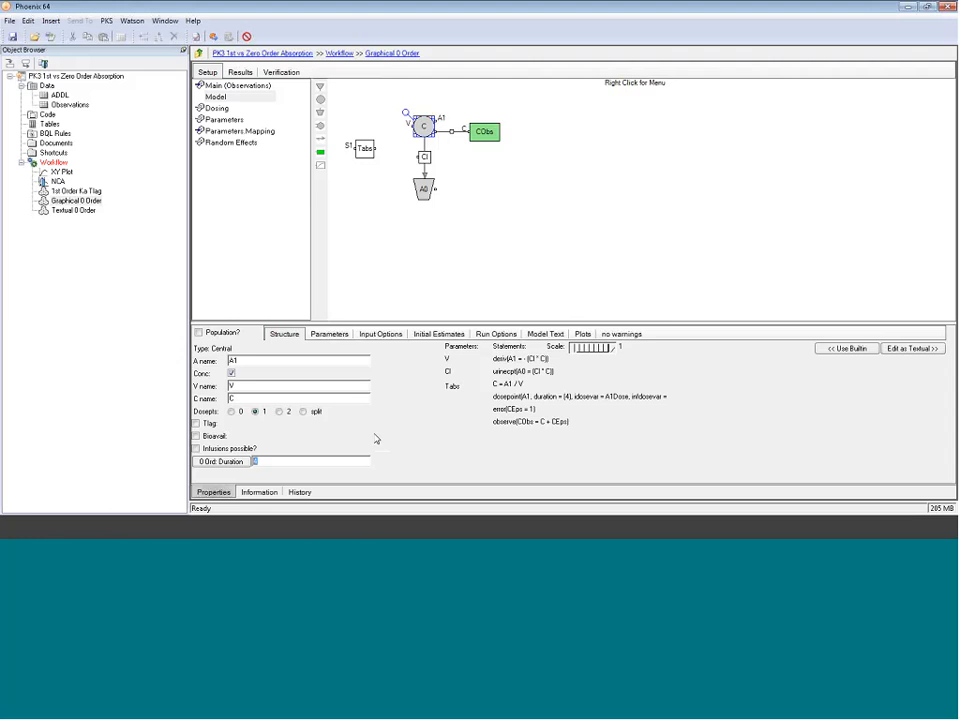
Step: Set the central compartment's zero-order duration to Tabs and give tvTabs an initial estimate of 4
double_click(352, 456)
type("Tabs")
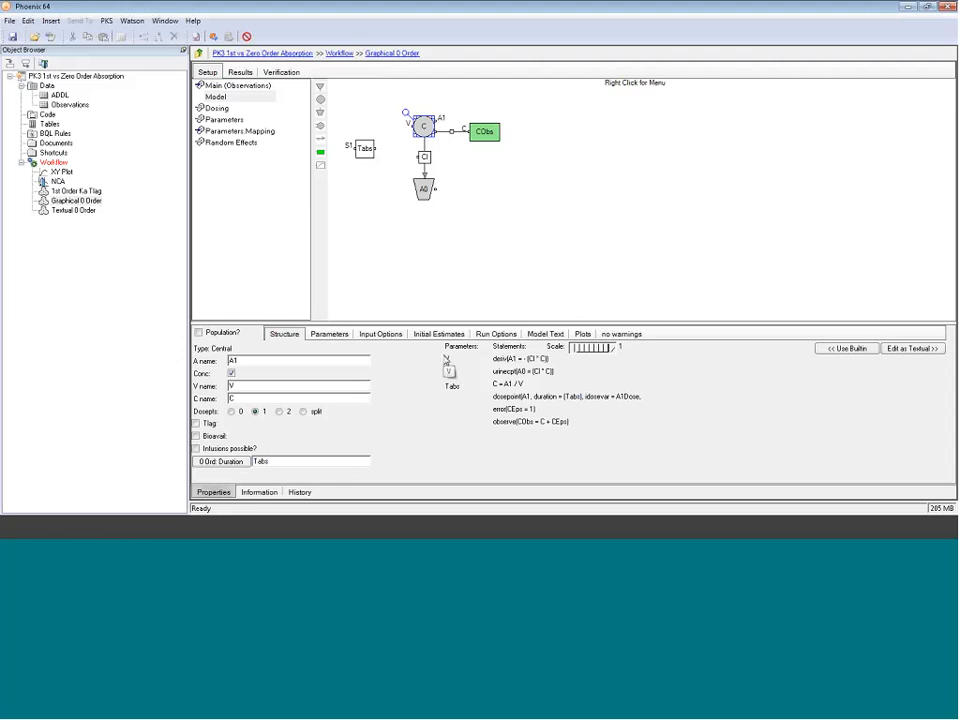
left_click(445, 335)
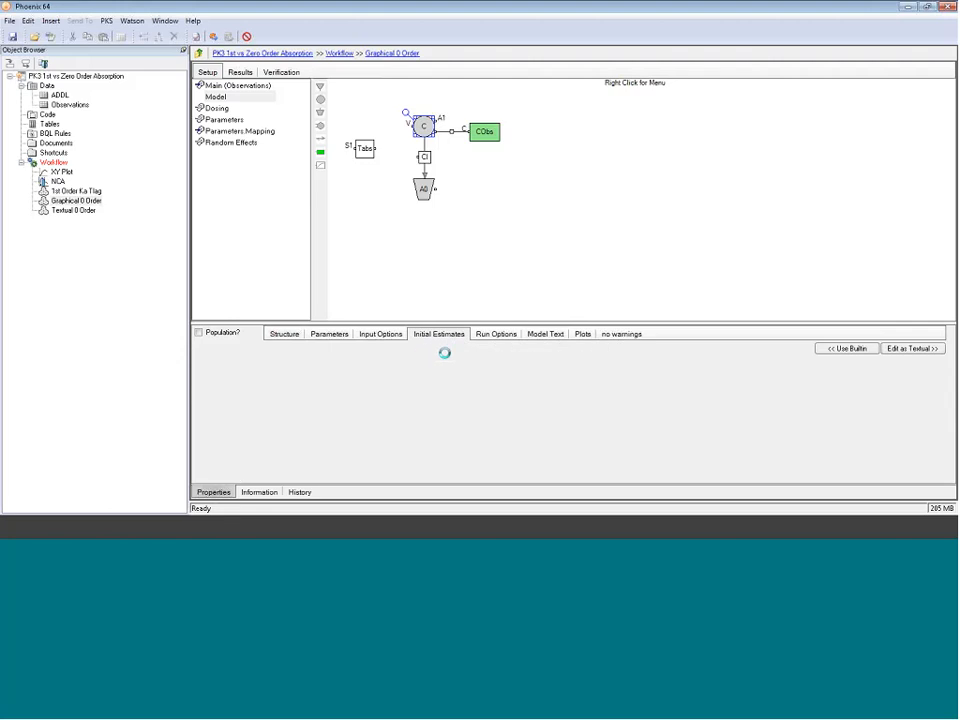
double_click(335, 396)
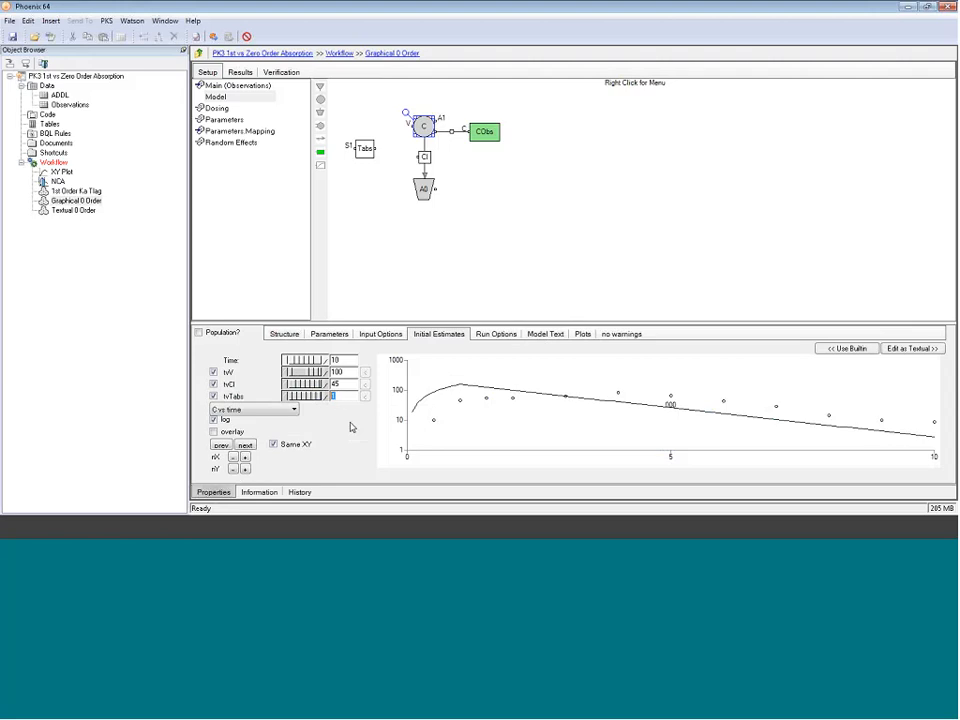
type("4")
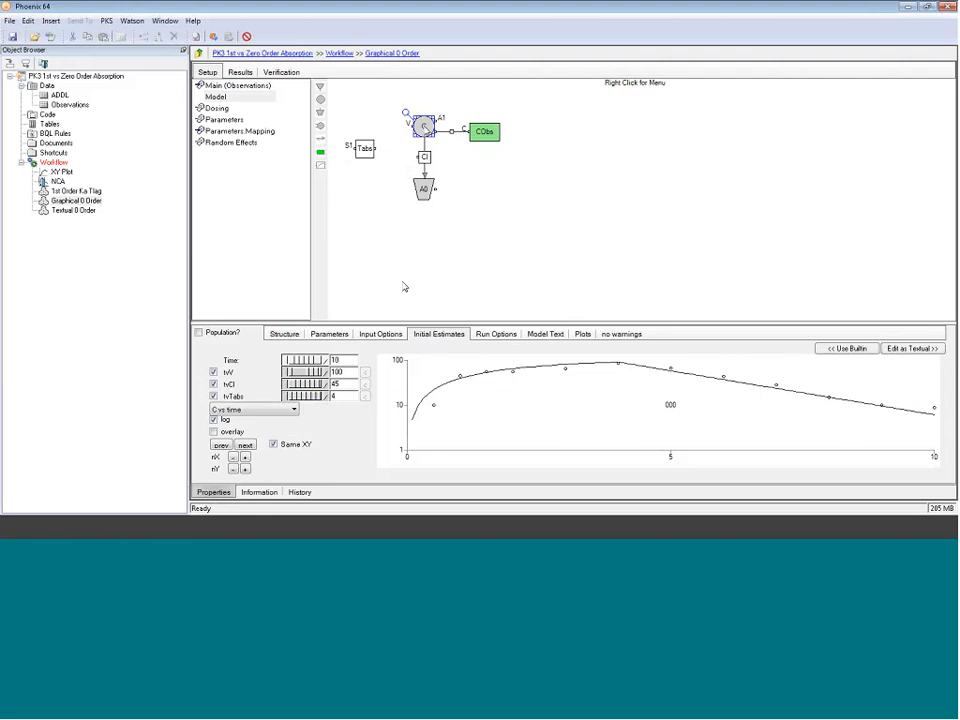
Step: Enable infusions on the central compartment and set its zero-order rate to A1Dose/Tabs
left_click(425, 128)
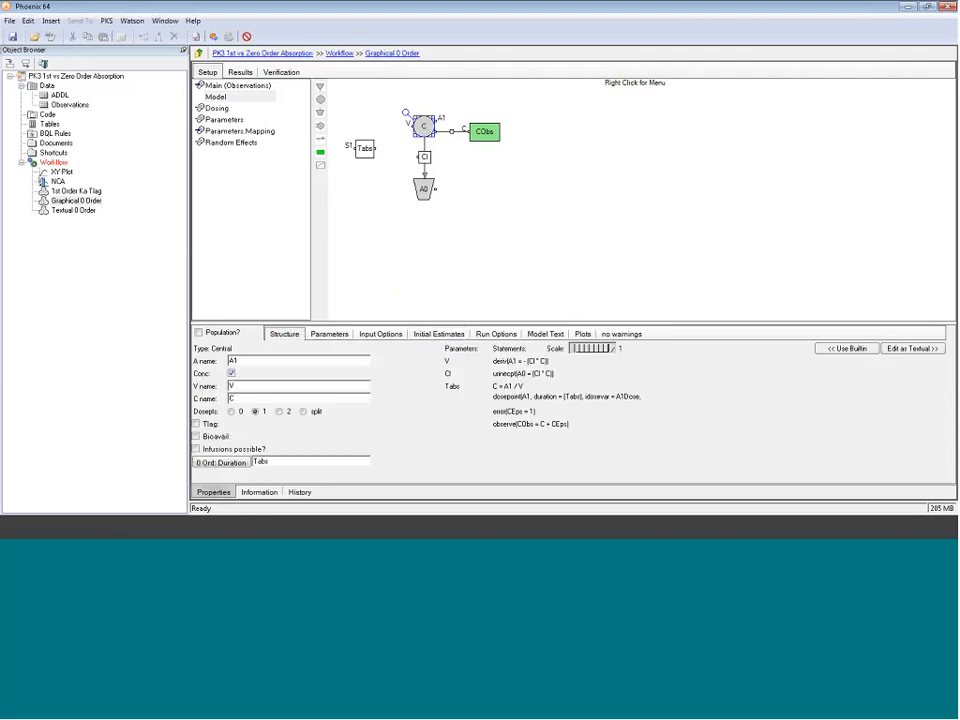
left_click(197, 449)
left_click(221, 462)
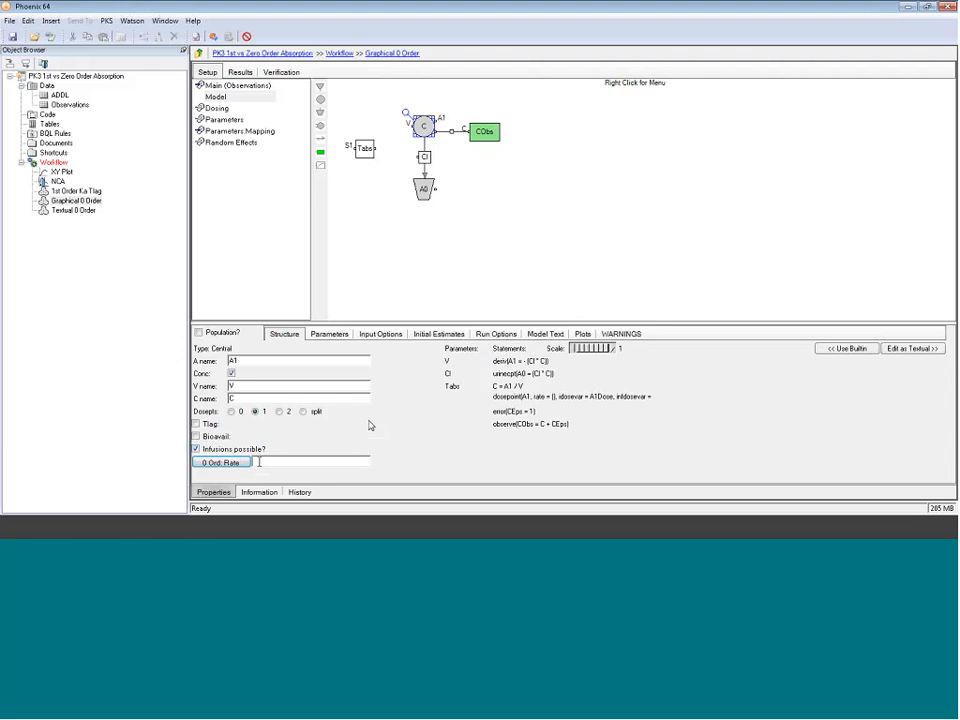
type("A")
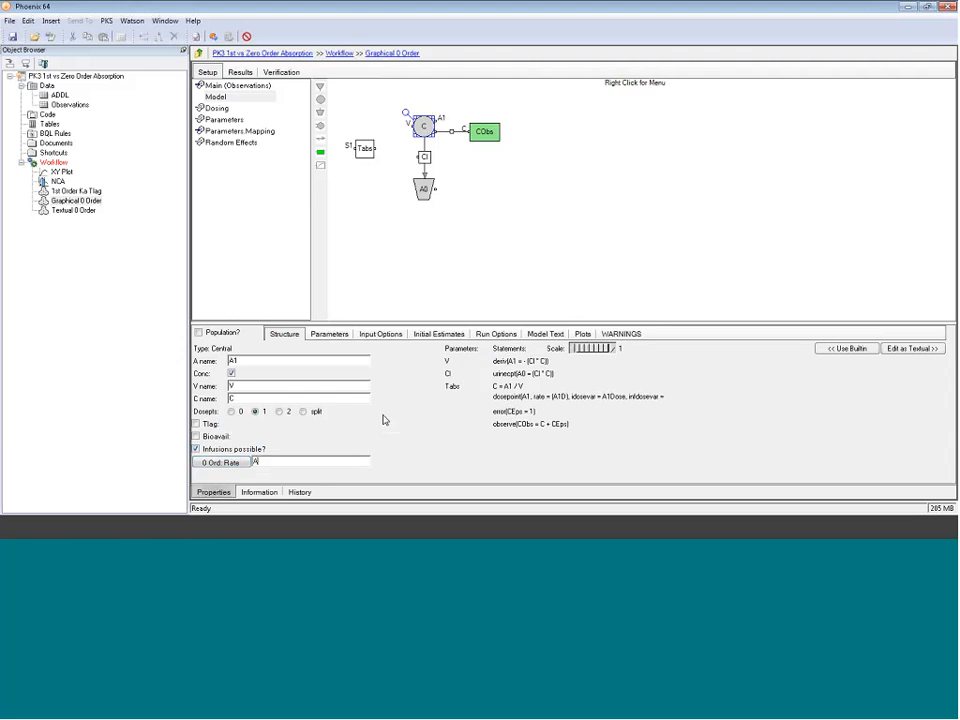
type("1Dose")
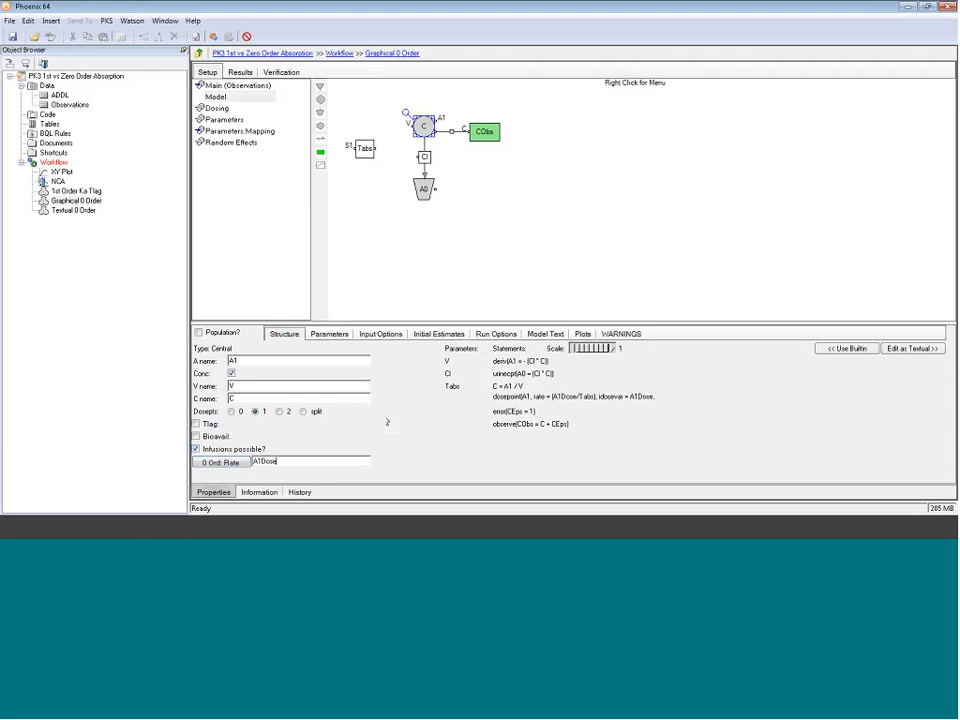
type("/Tabs")
Step: Examine the Textual 0 Order weighted residuals plot and its model code
left_click(60, 210)
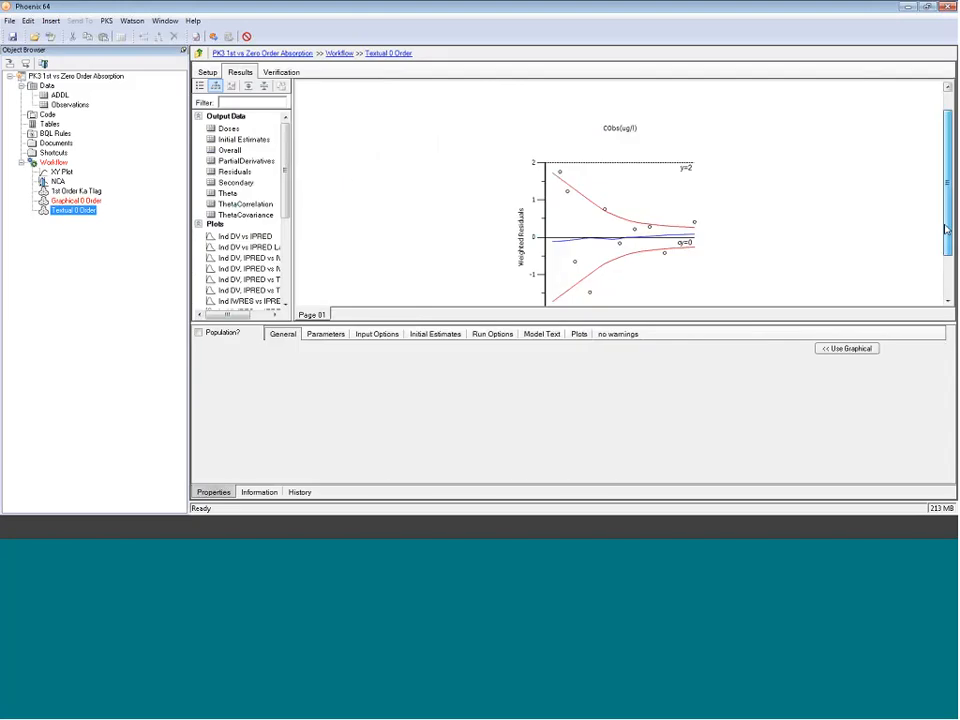
scroll(947, 234, "down", 1)
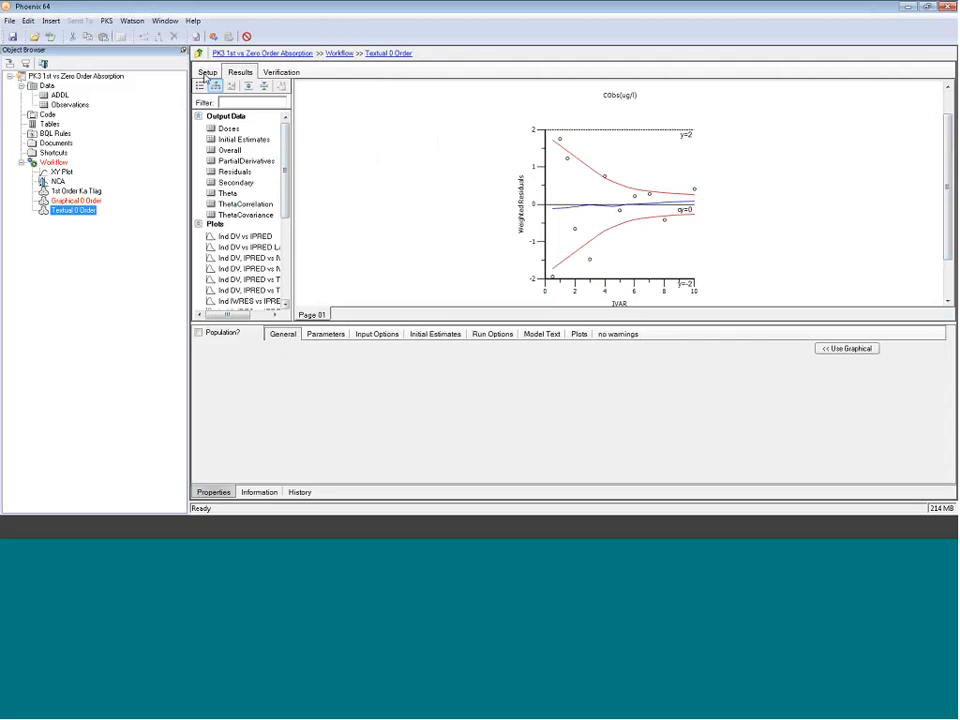
left_click(206, 73)
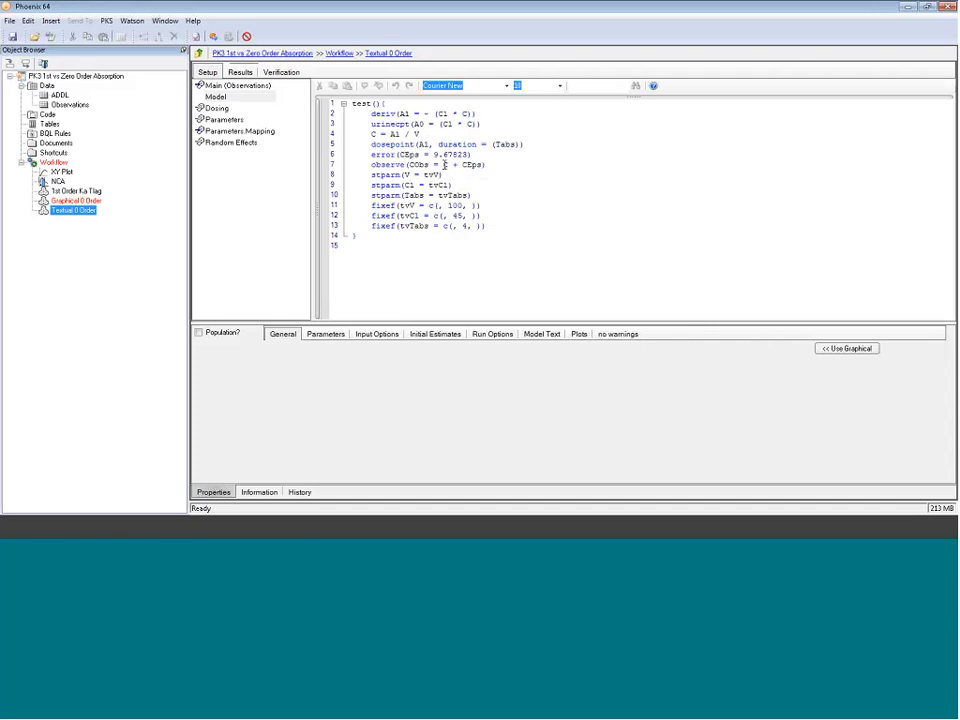
left_click(598, 190)
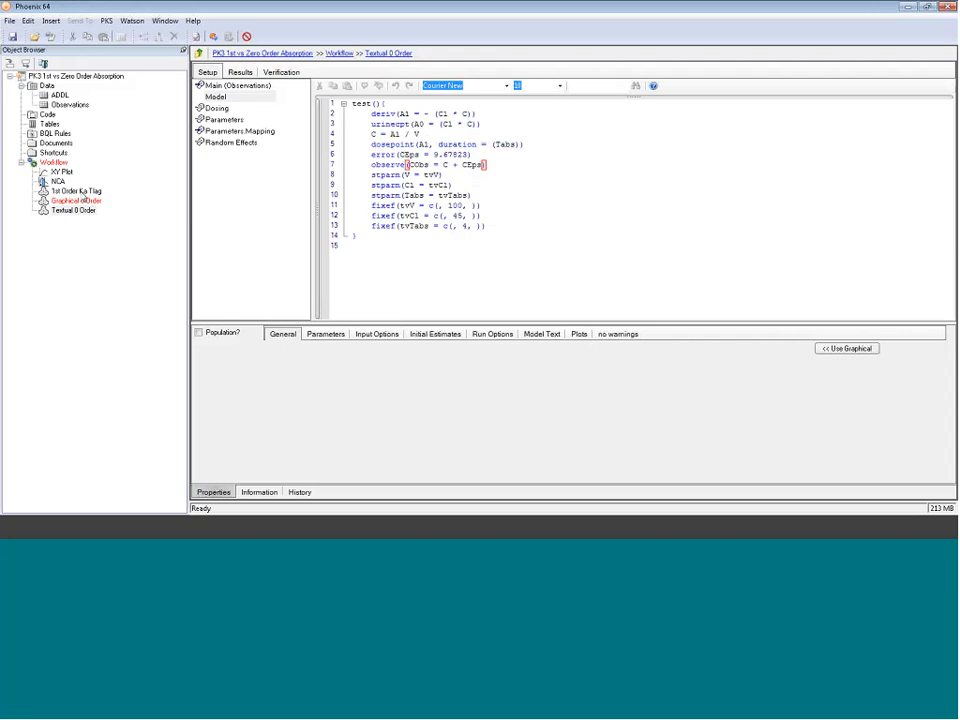
Step: Switch the 1st Order Ka Tlag residual error model to Multiplicative and convert the model to textual
left_click(80, 190)
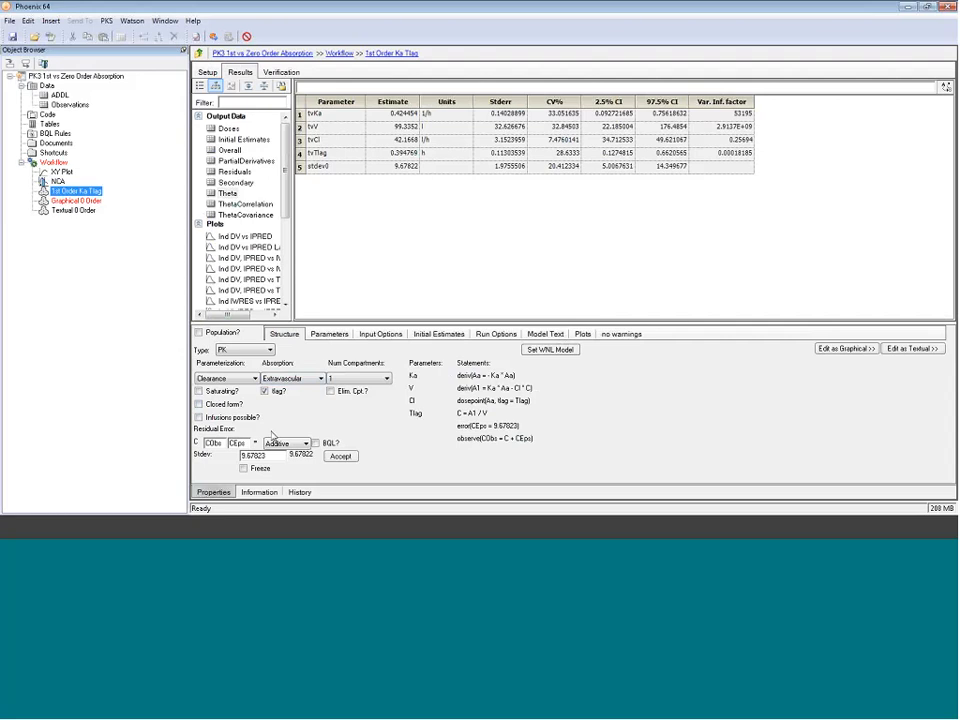
left_click(272, 452)
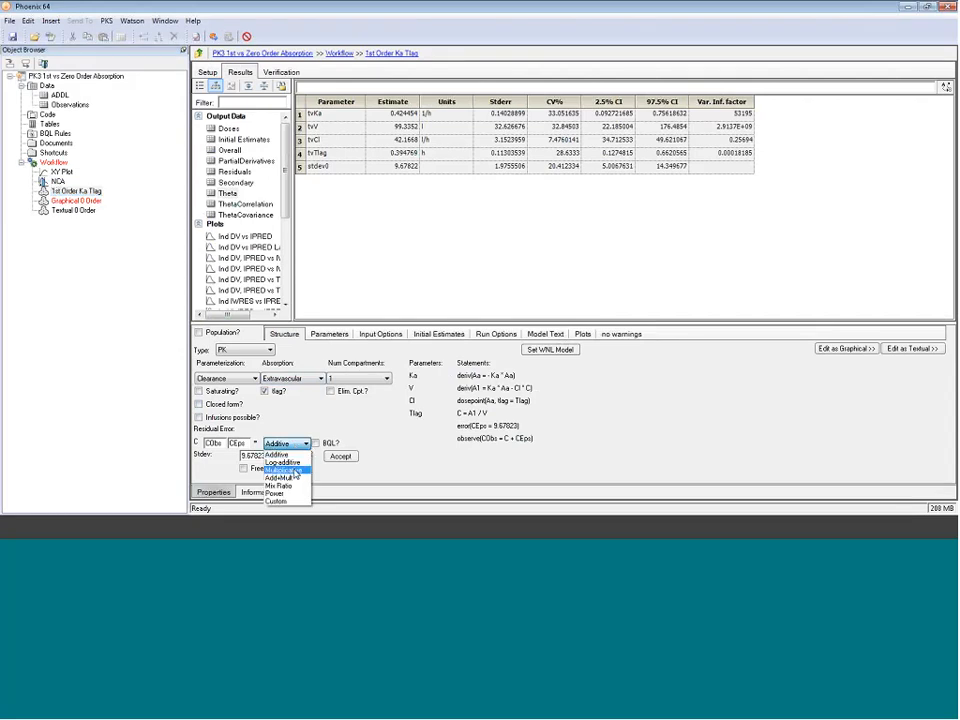
left_click(295, 455)
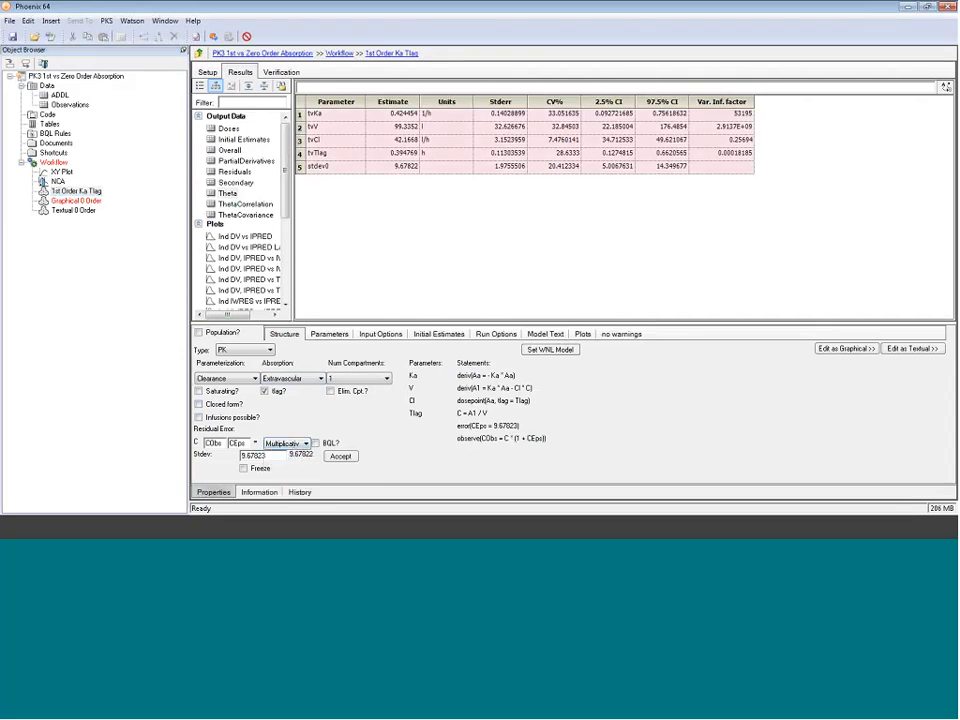
left_click(912, 348)
left_click(454, 298)
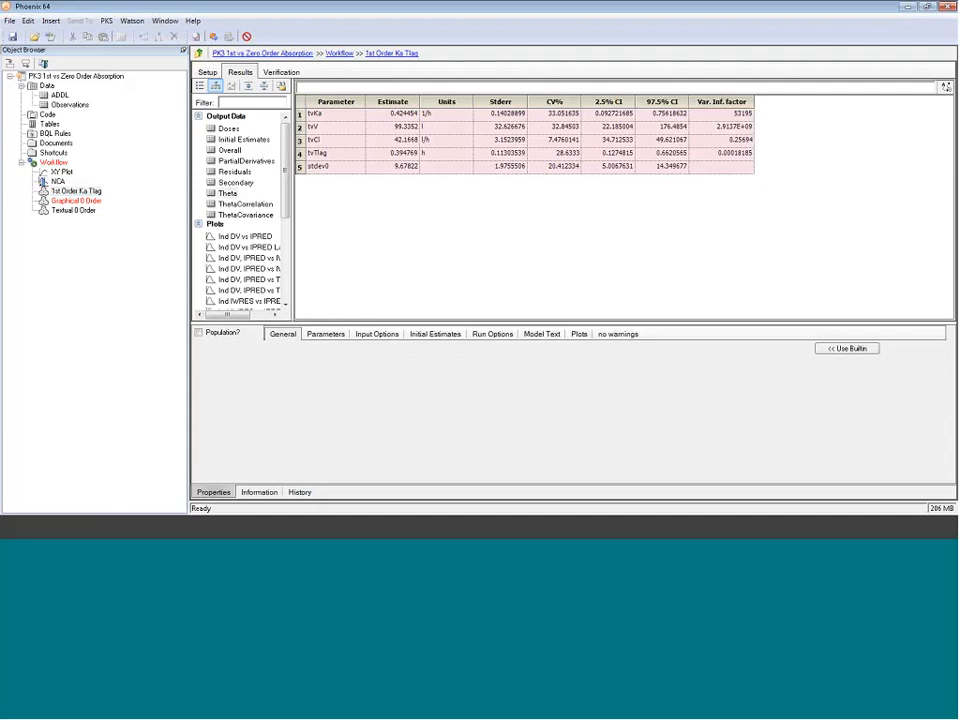
Step: Copy the multiplicative observe statement from the 1st Order Ka Tlag code into the Textual 0 Order model
left_click(208, 73)
left_click(217, 96)
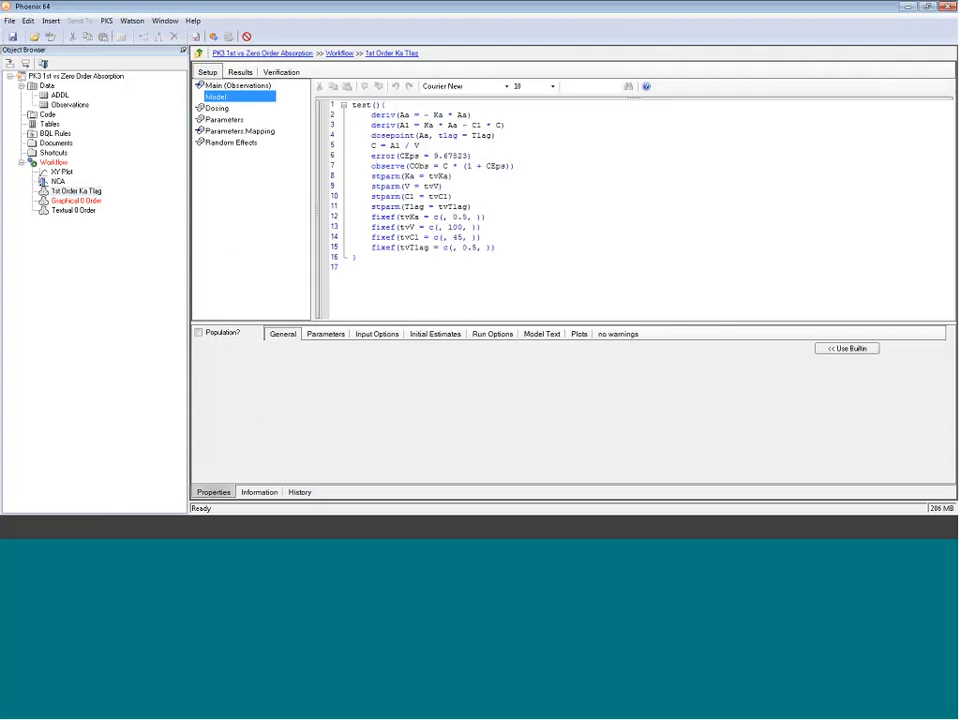
left_click_drag(515, 166, 372, 166)
key("ctrl+c")
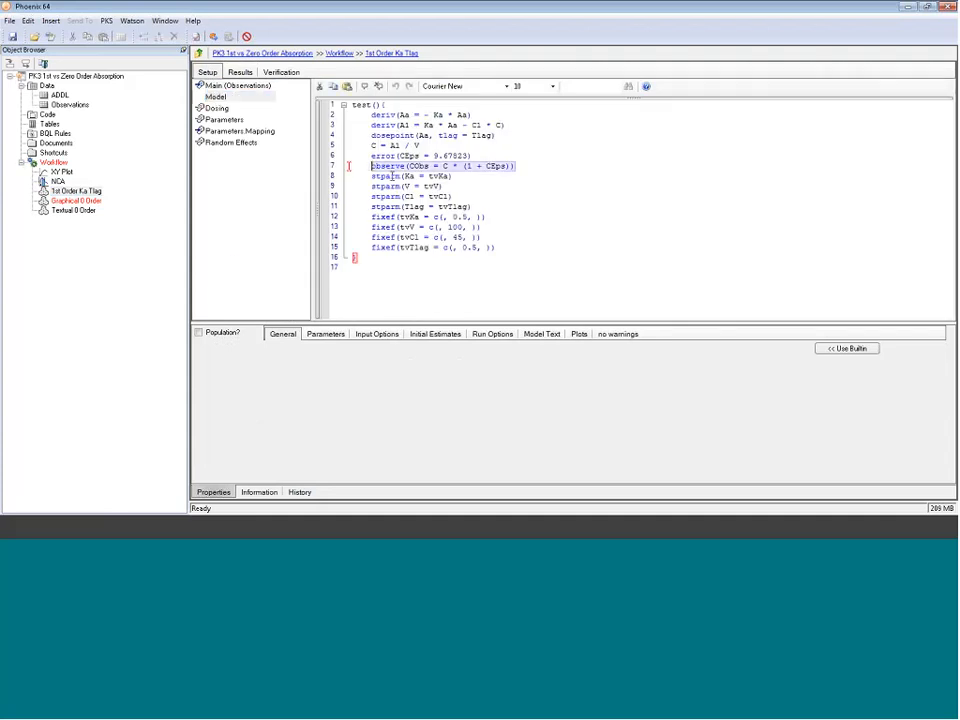
left_click(73, 210)
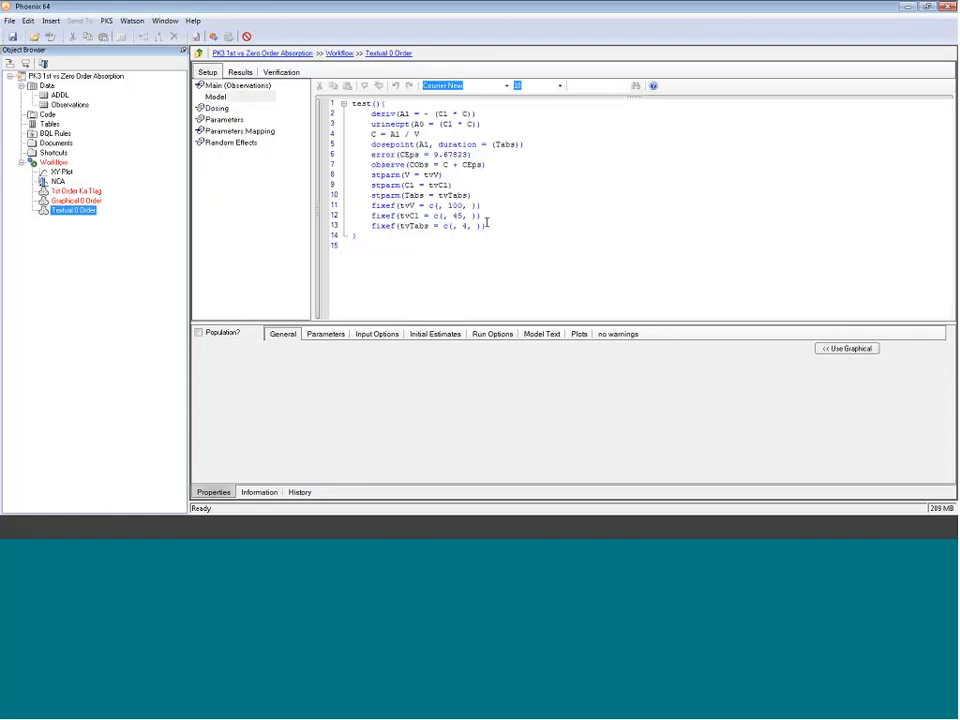
left_click_drag(487, 166, 372, 167)
key("ctrl+v")
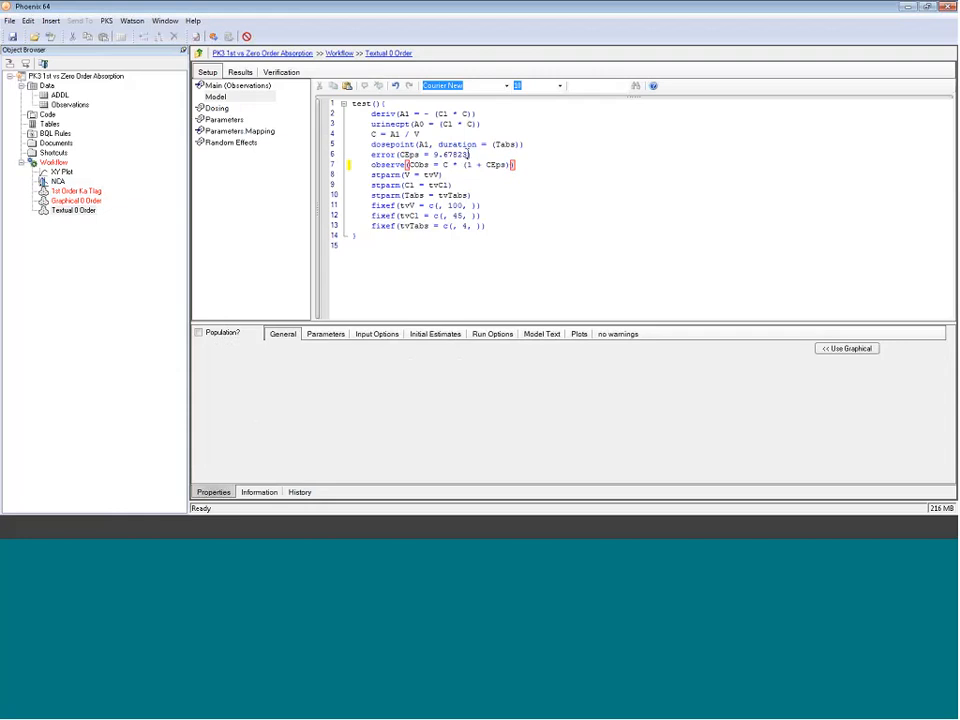
Step: Run the Textual 0 Order model and review its weighted residuals plot
left_click_drag(468, 155, 448, 154)
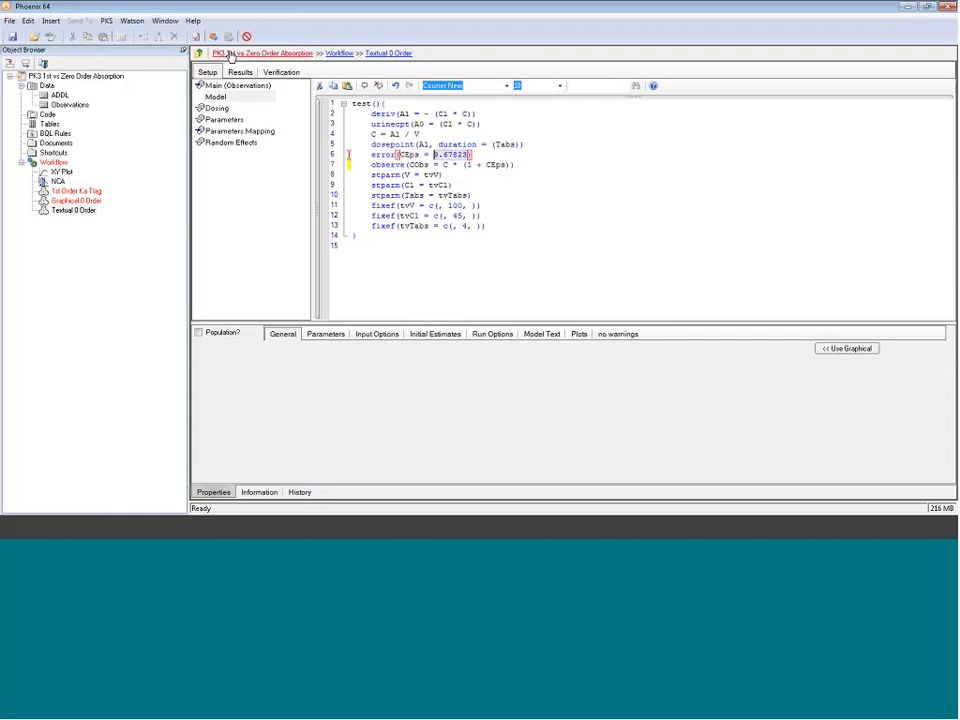
left_click(198, 53)
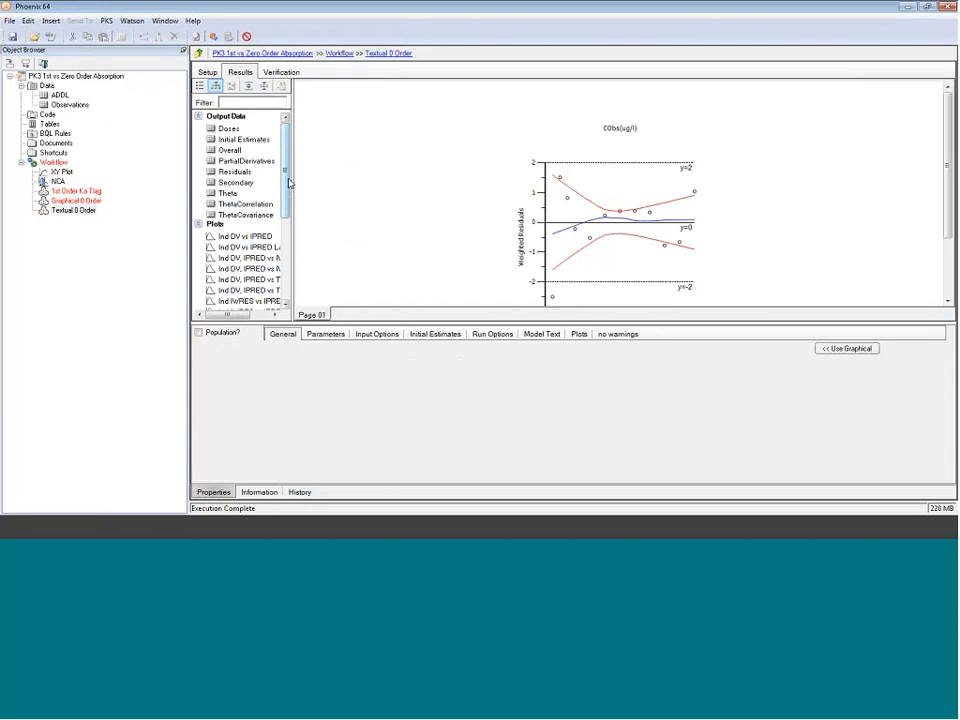
left_click_drag(289, 182, 294, 219)
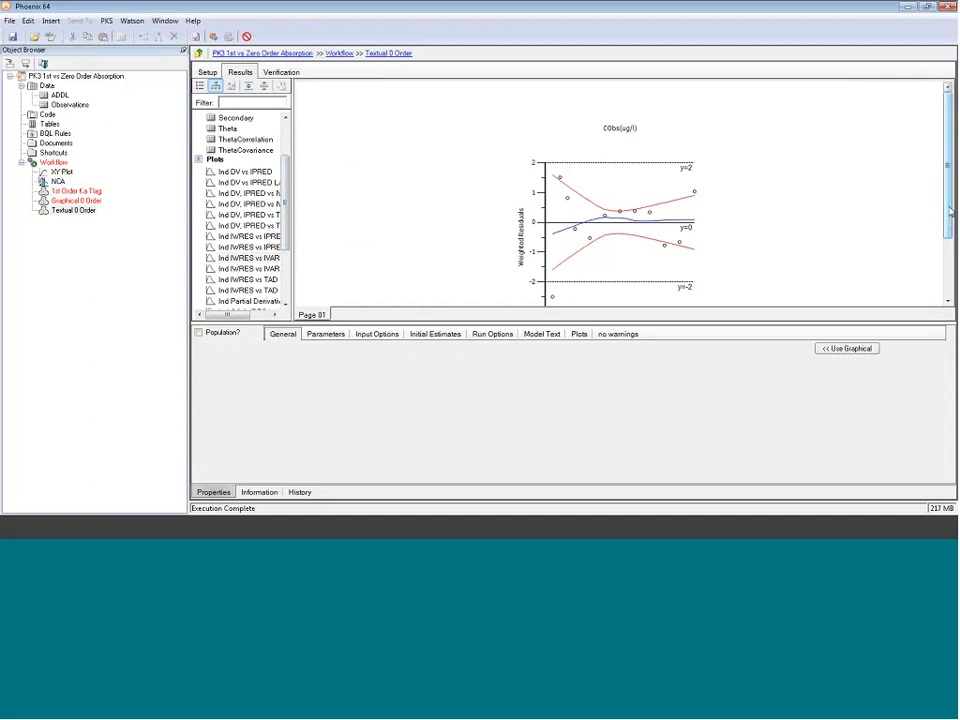
scroll(948, 229, "down", 1)
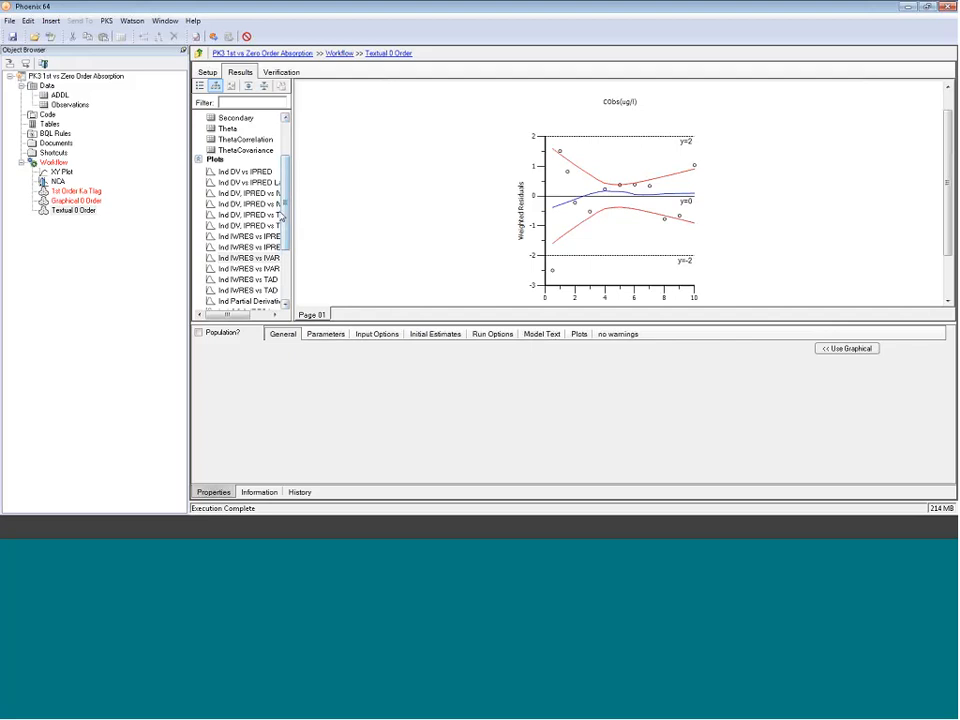
Step: Restore the additive observe statement CObs = C + CEps in the Textual 0 Order model and open its Theta results
left_click(207, 72)
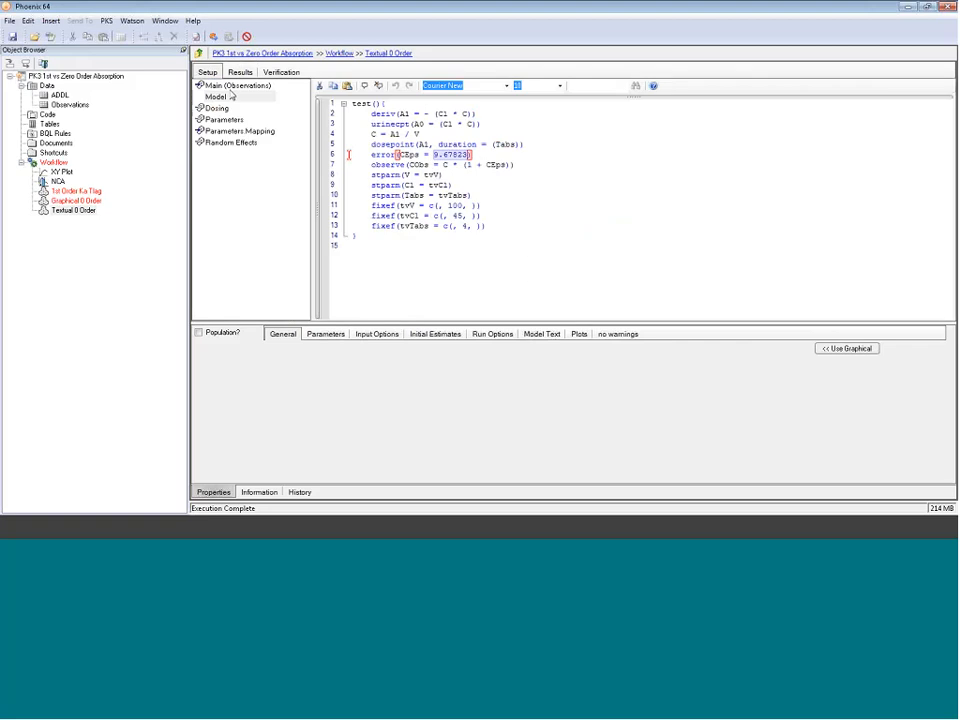
left_click(464, 165)
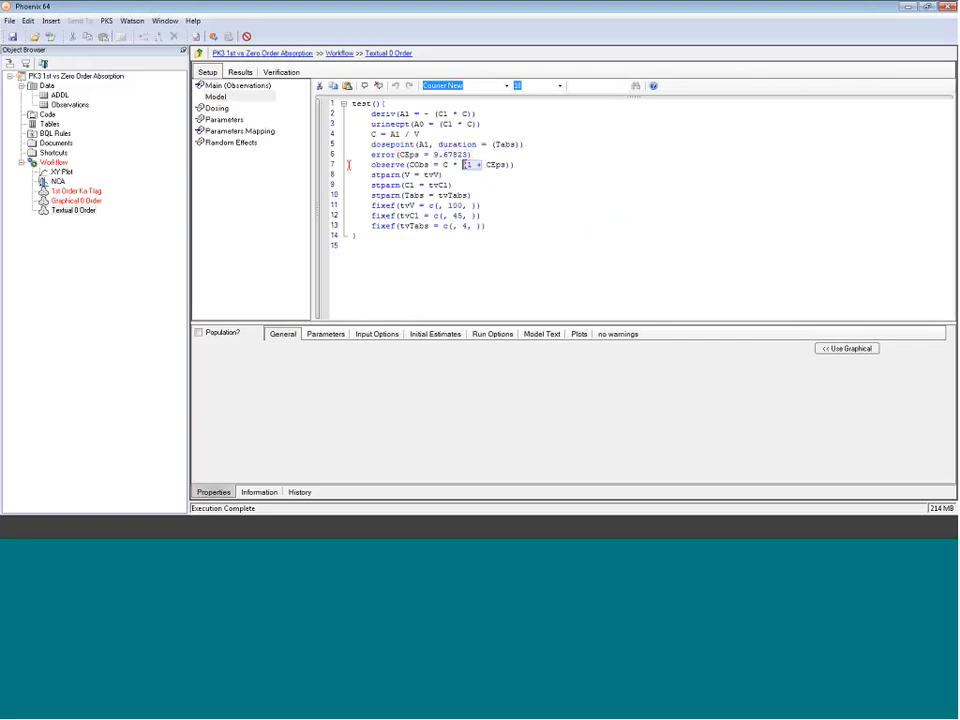
left_click_drag(464, 165, 453, 165)
key("Delete")
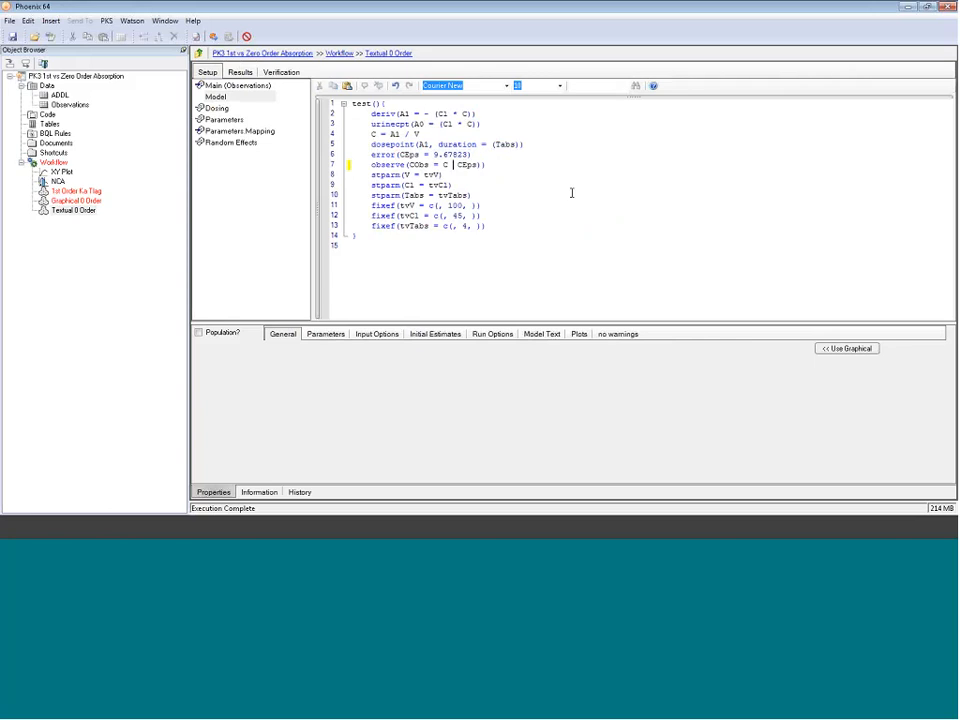
key("End")
key("BackSpace")
key("Left")
key("Left")
key("Left")
key("Left")
key("Left")
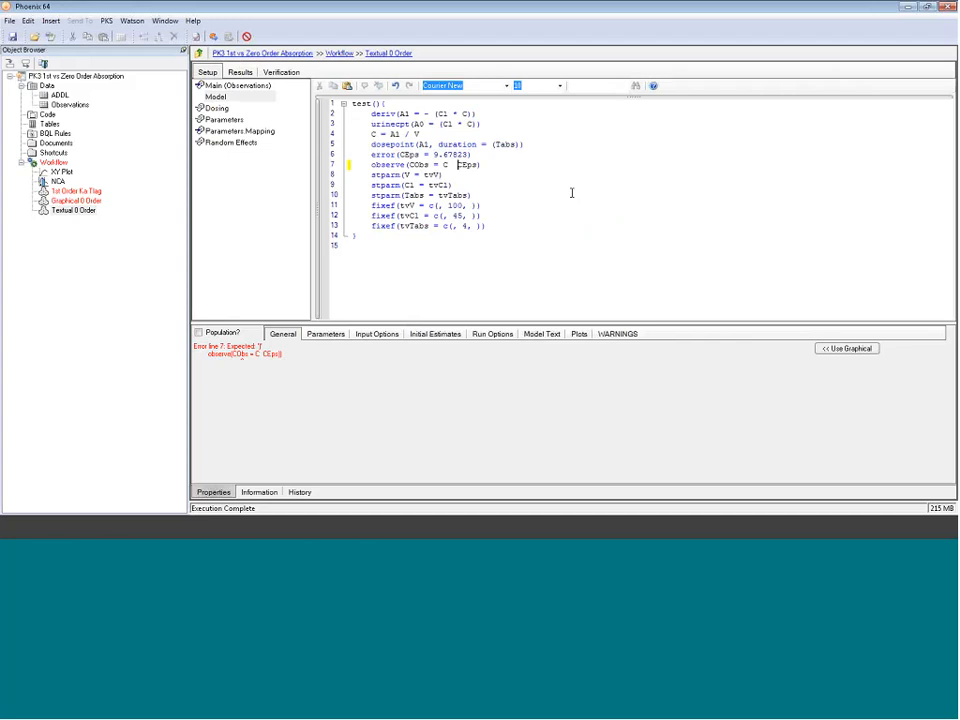
type("+")
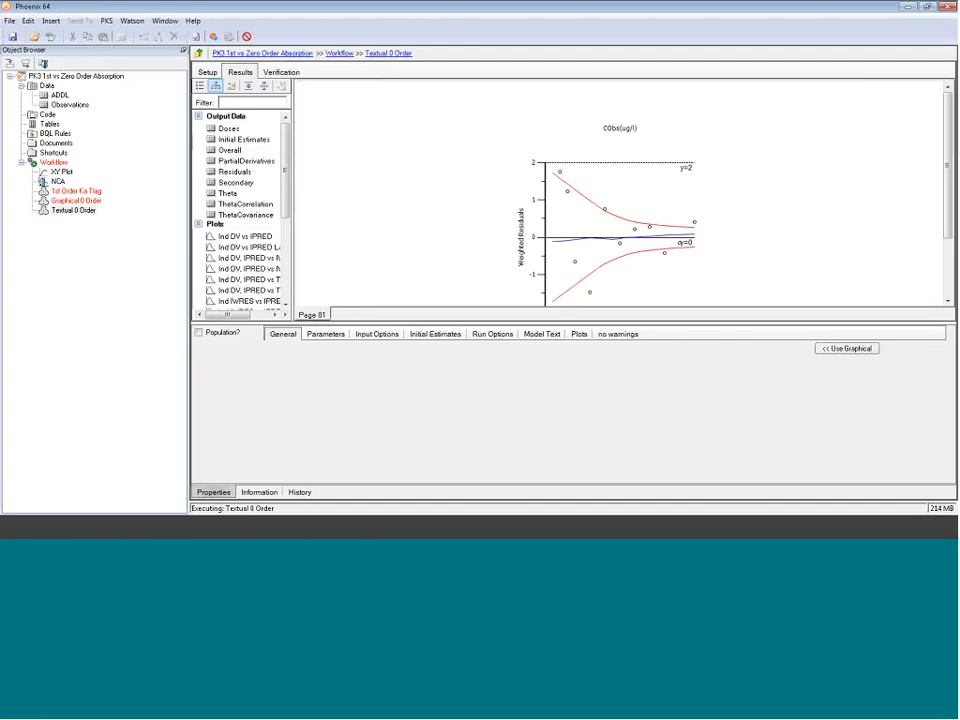
left_click(228, 193)
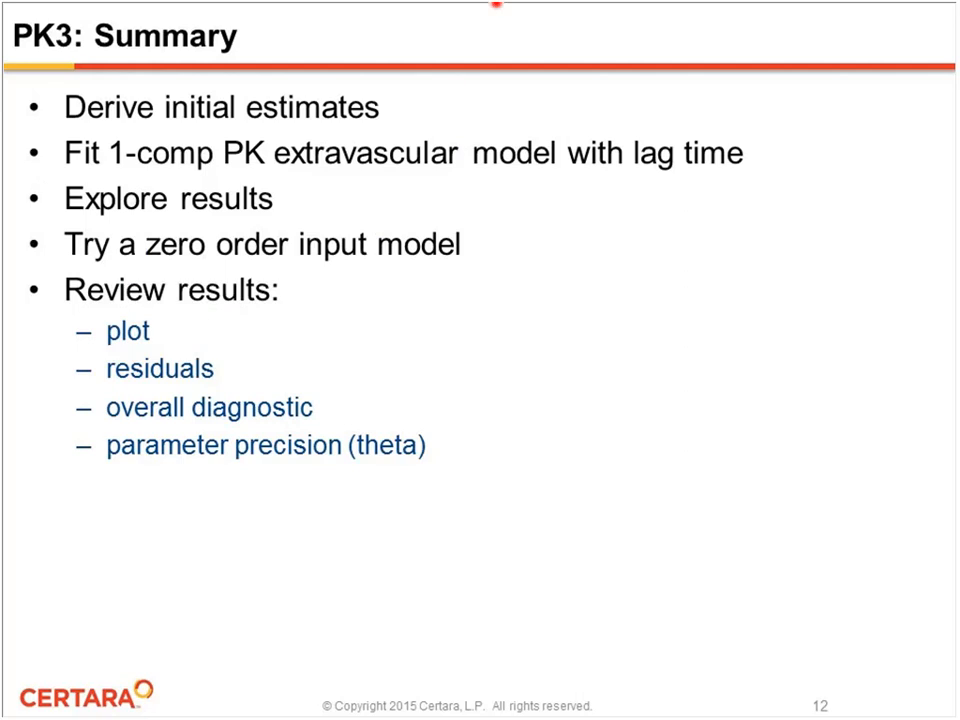
key("Right")
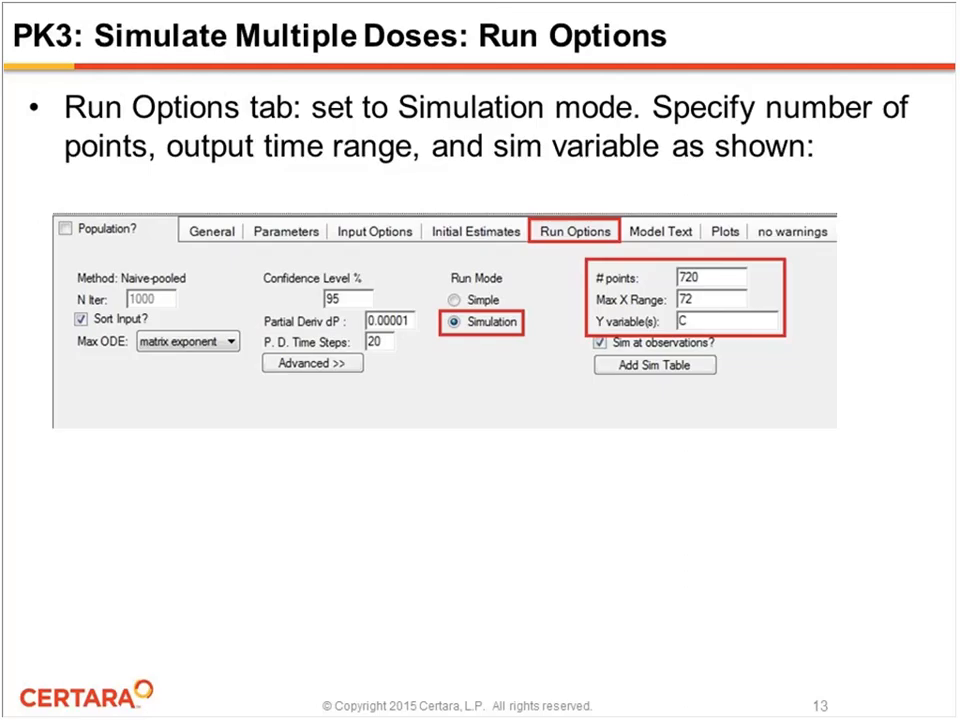
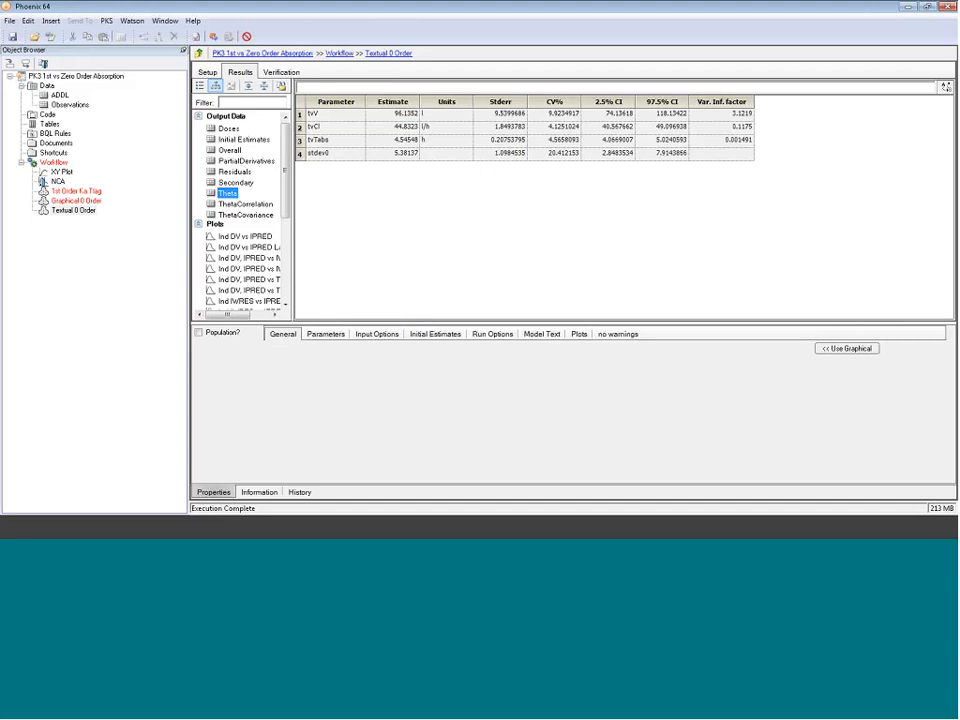
Step: Paste a copy of the Textual 0 Order model into the workflow
right_click(63, 212)
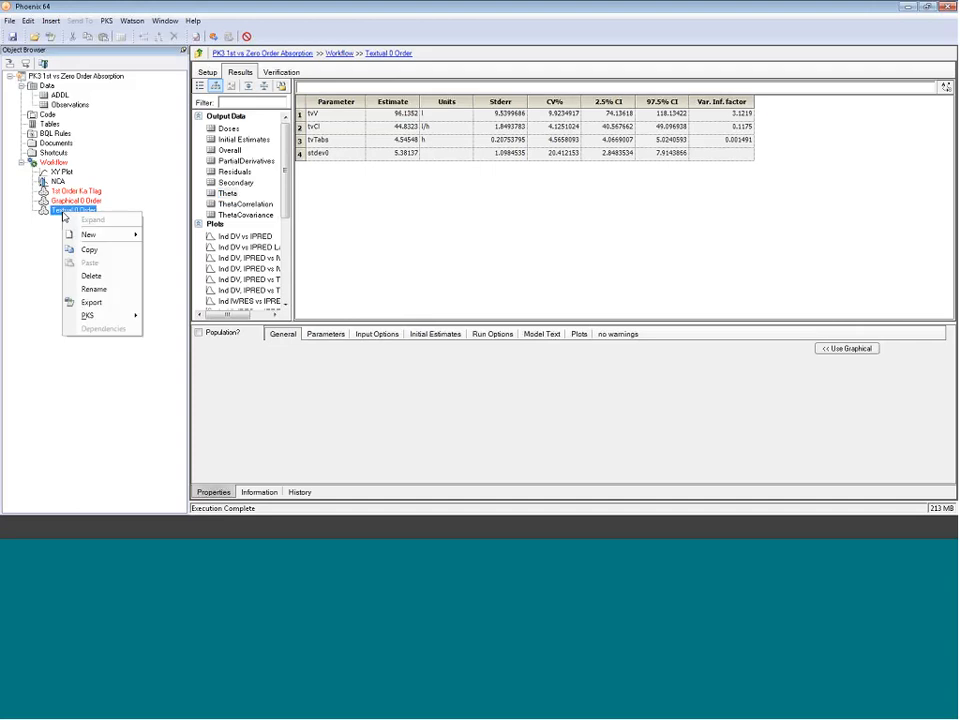
key("Escape")
left_click(53, 162)
right_click(54, 164)
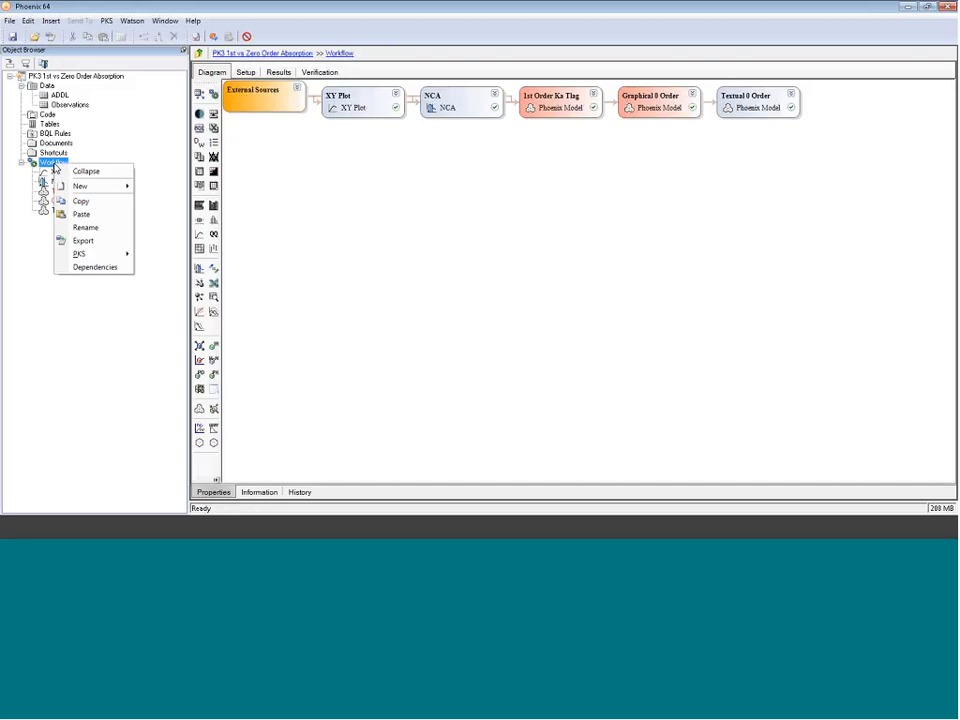
left_click(81, 214)
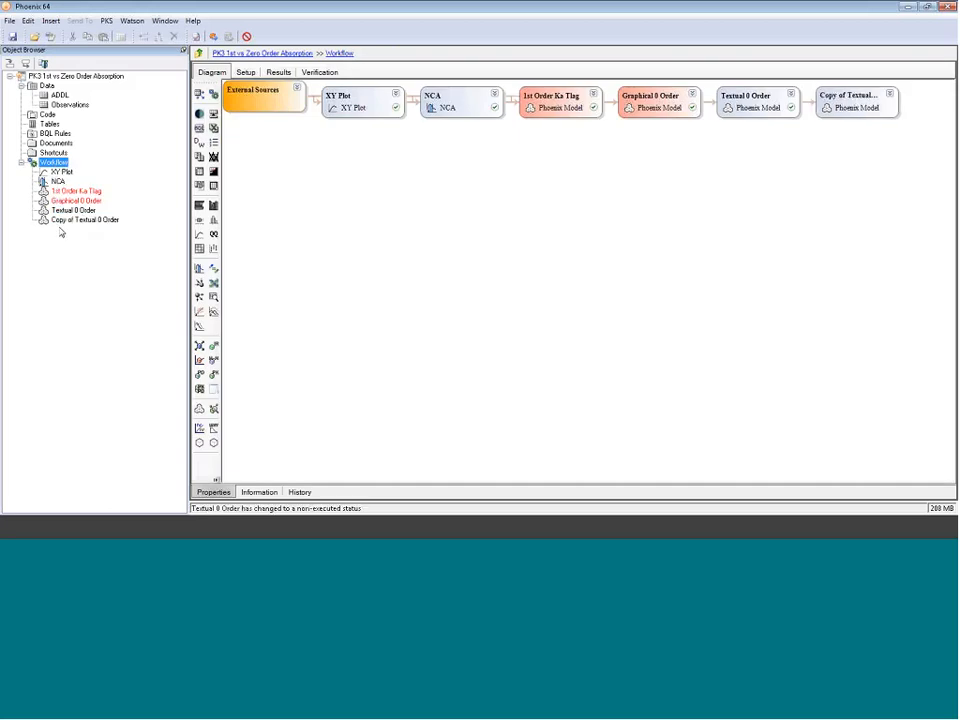
Step: Rename the copied model as Sim 0 Order ADDL
left_click(68, 221)
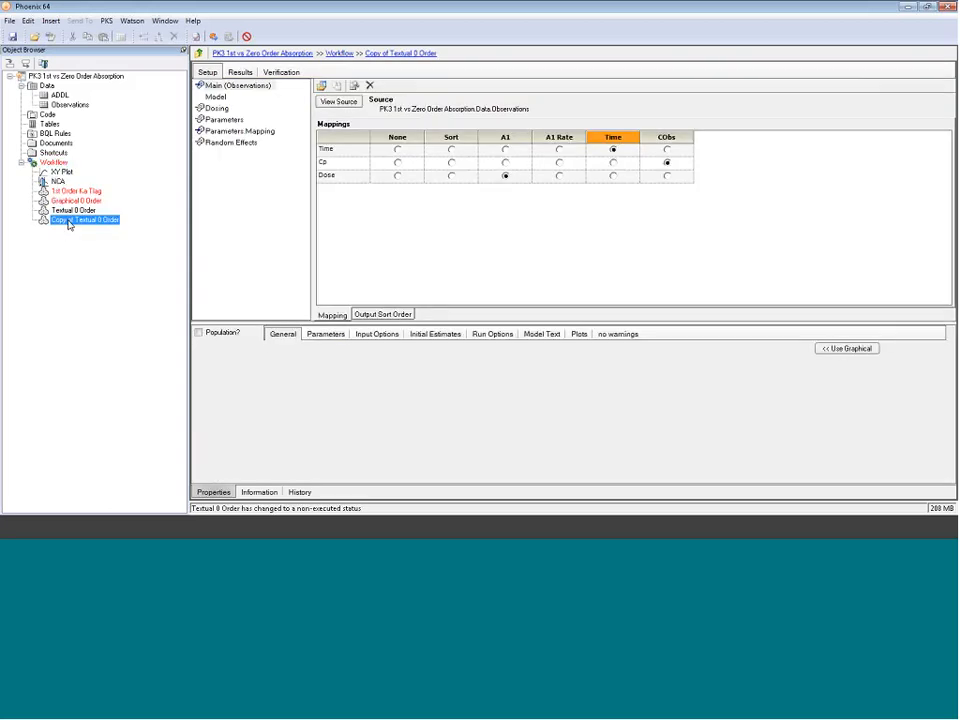
left_click(78, 221)
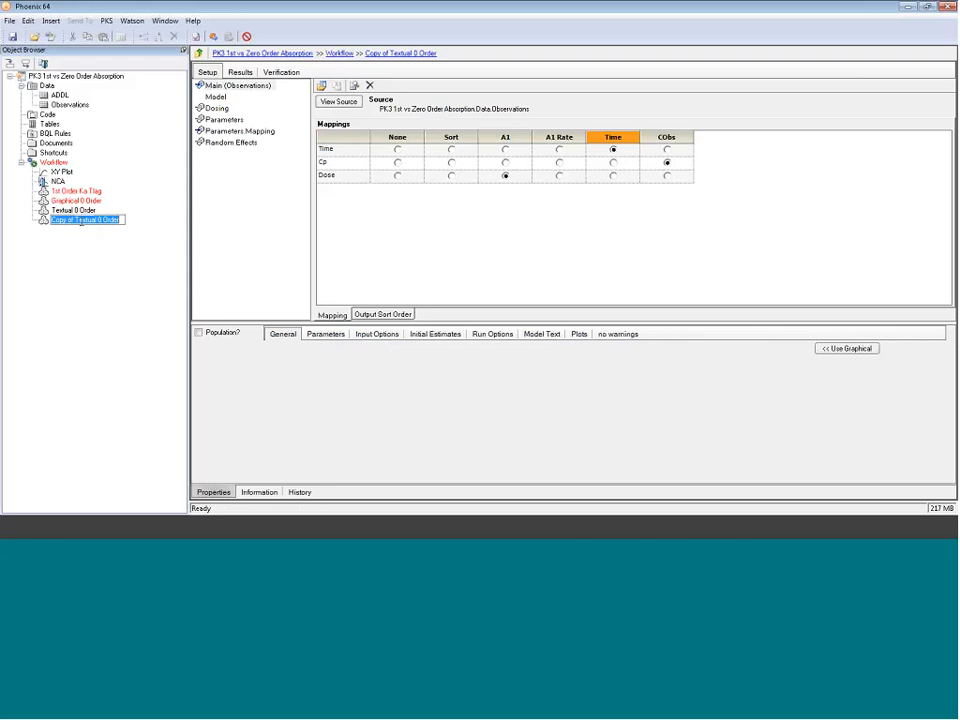
left_click_drag(97, 221, 30, 229)
type("Sim 0 Order")
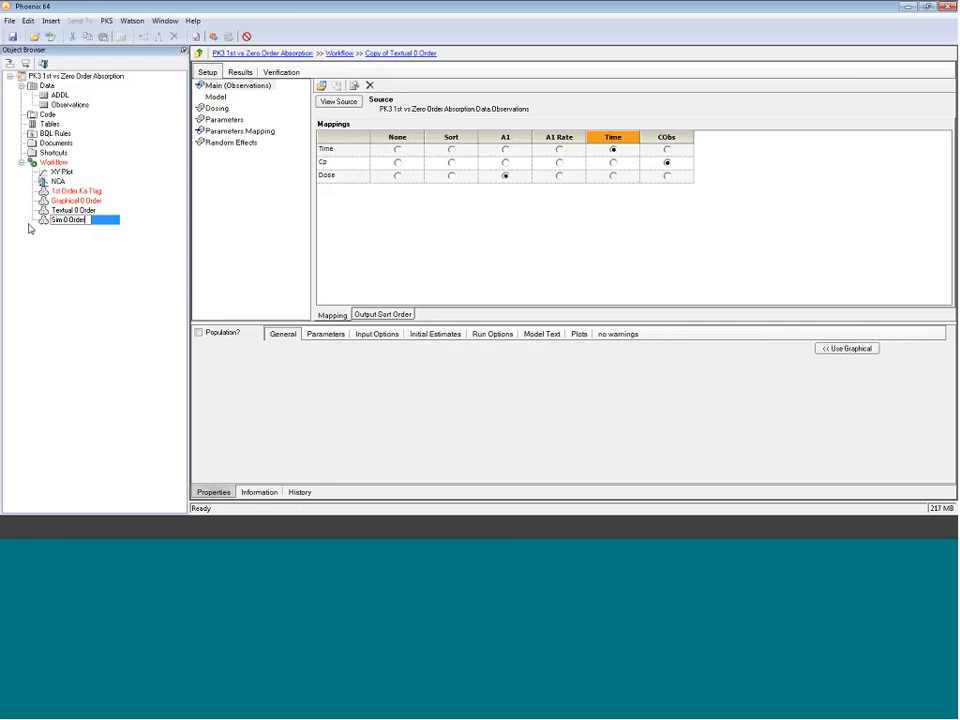
type(" ADDL")
key("Return")
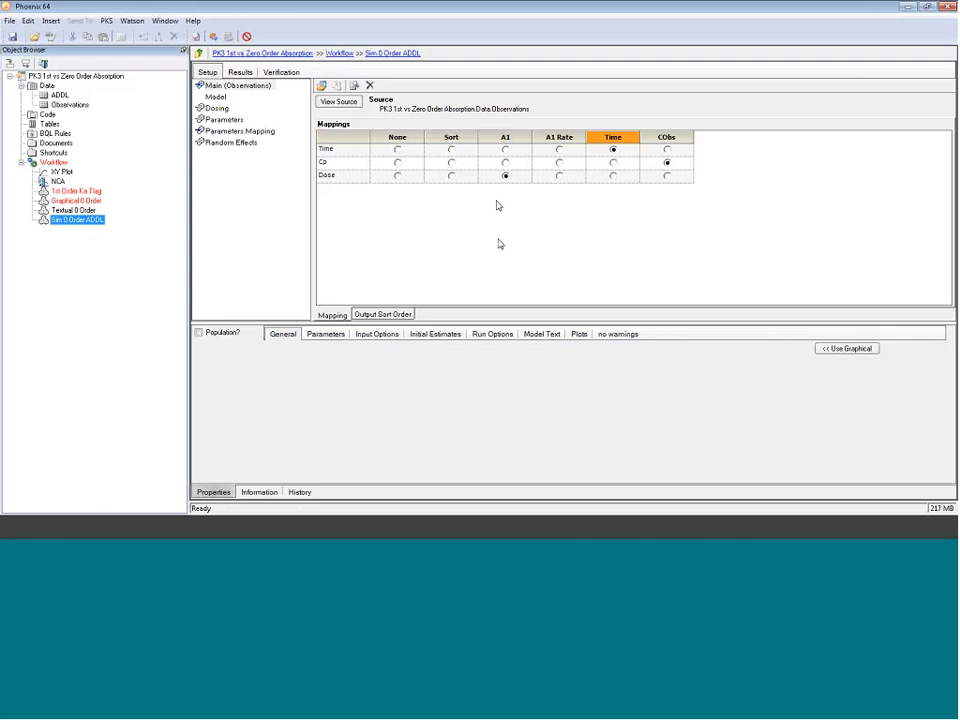
Step: Review the NCA half-life estimate, then return to the Sim 0 Order ADDL model
left_click_drag(489, 321, 486, 242)
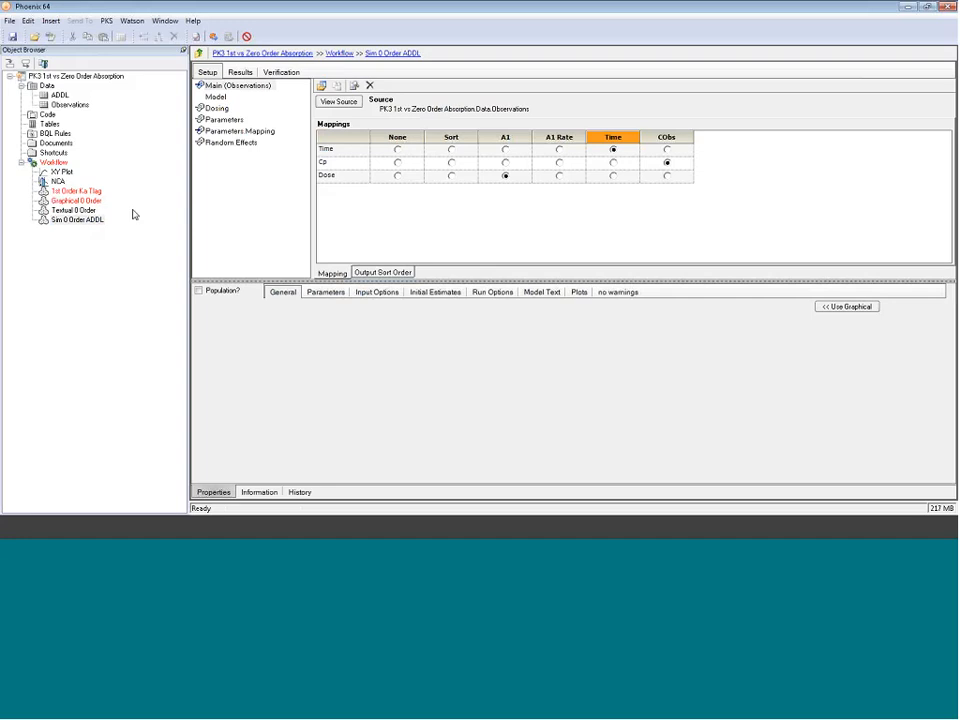
left_click(58, 181)
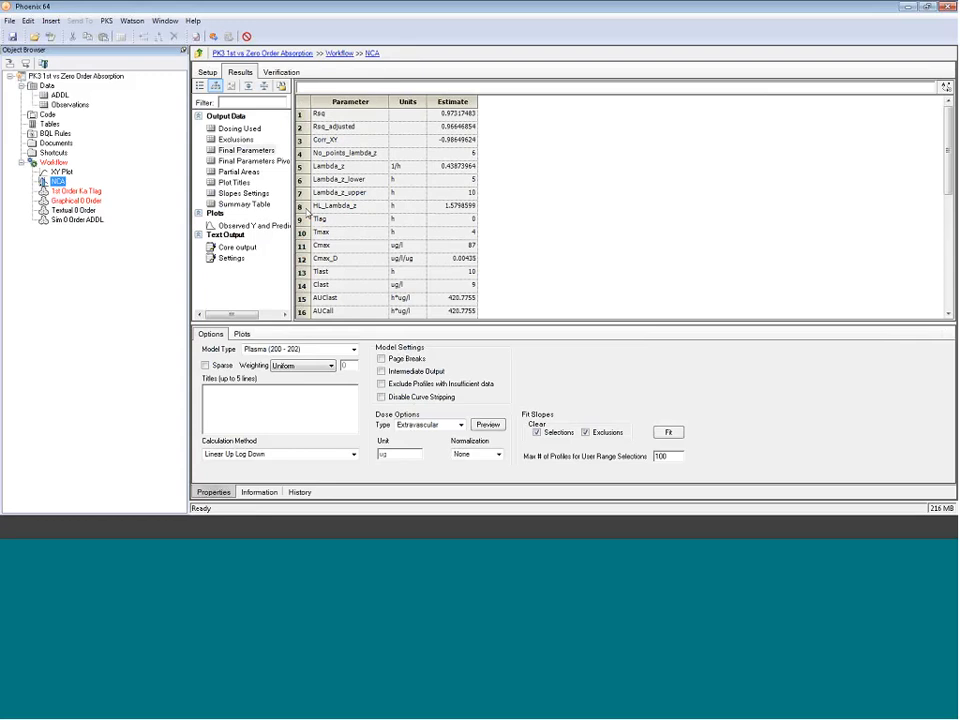
left_click(308, 208)
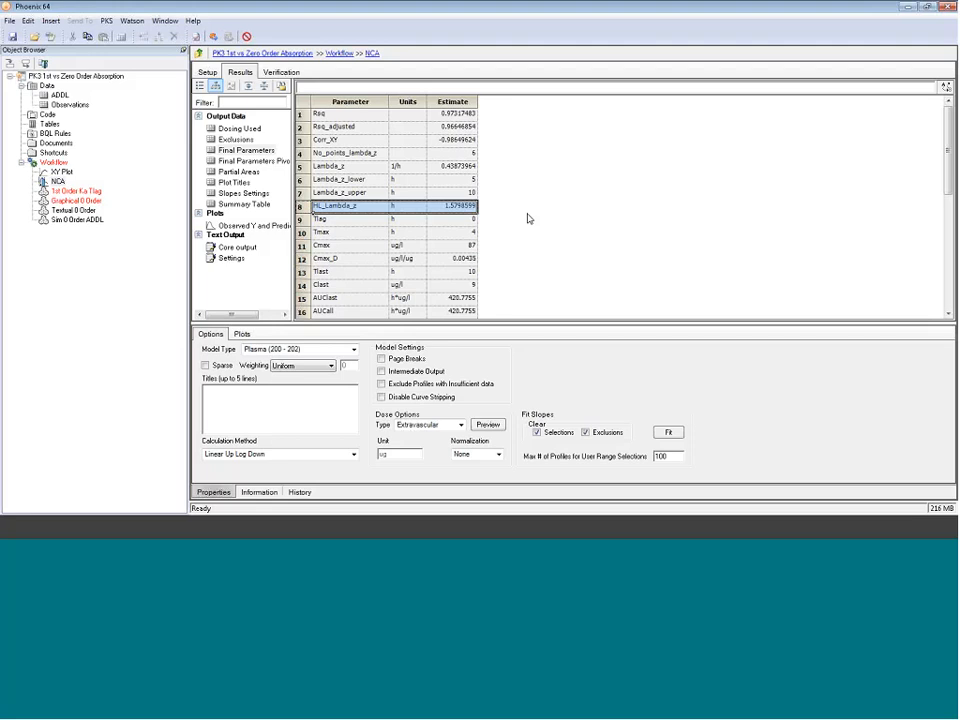
left_click(98, 220)
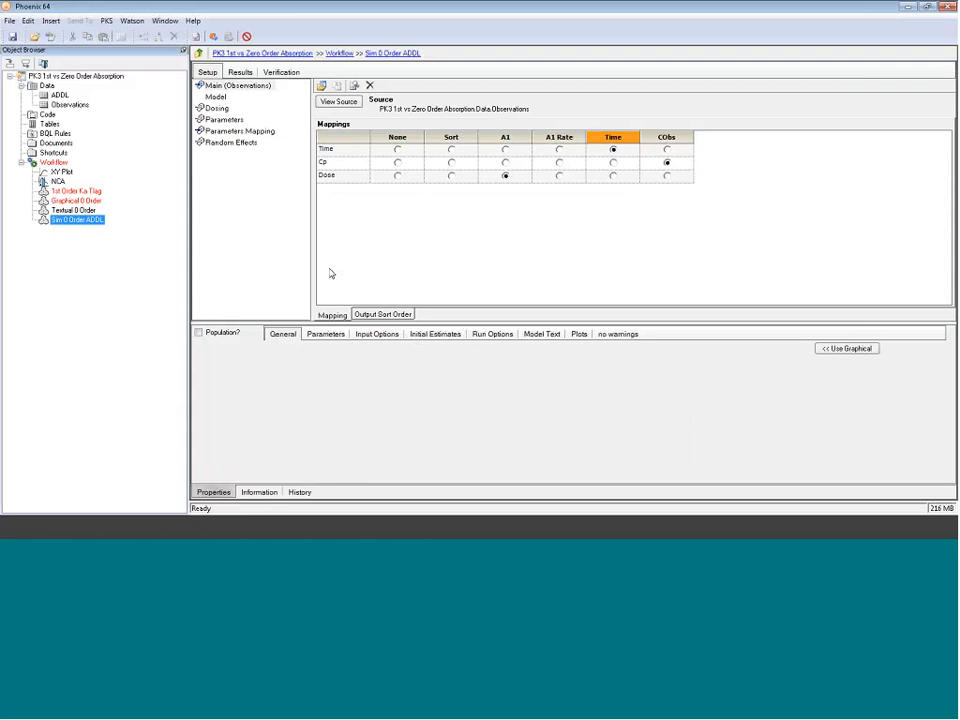
Step: Switch the run mode to Simulation with 720 points, max X range 72 and Y variable C
left_click(491, 335)
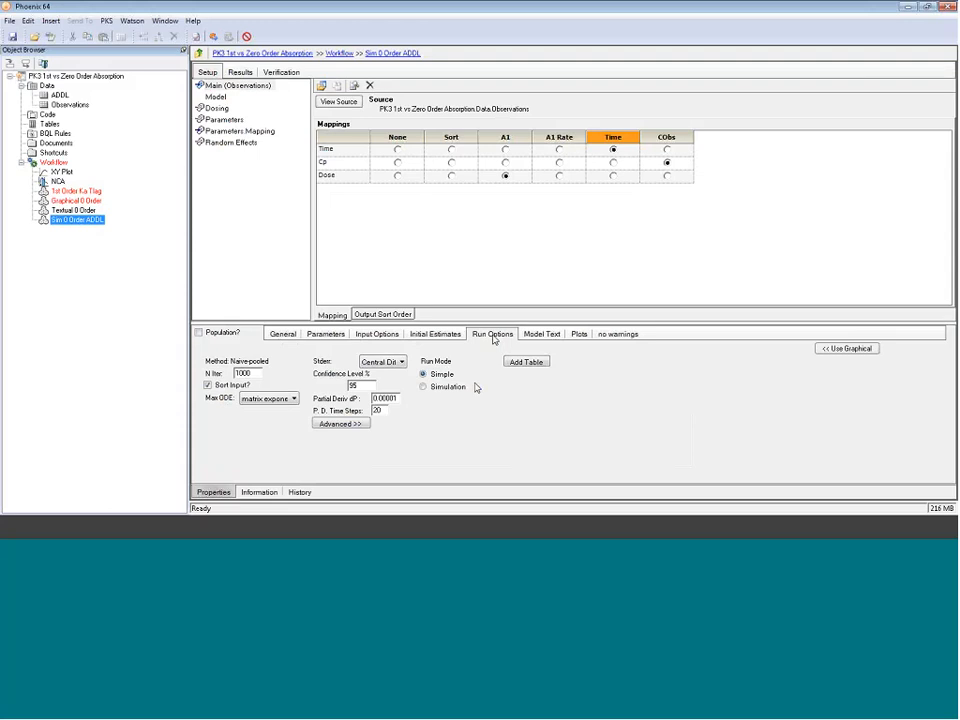
left_click(424, 386)
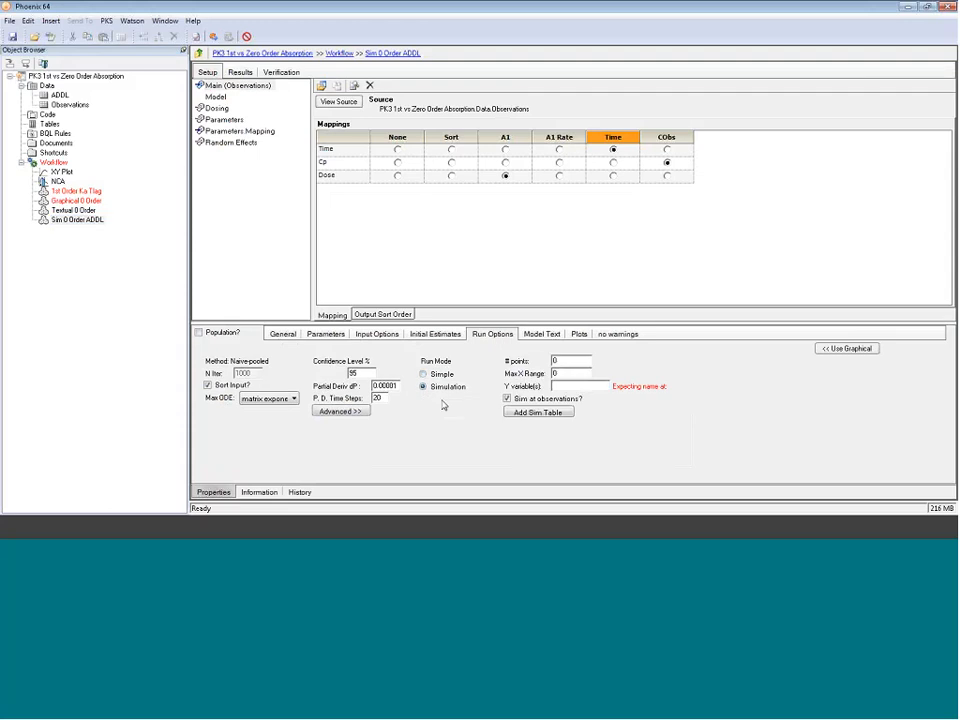
double_click(557, 373)
type("7")
type("2")
type("72")
type("0")
key("BackSpace")
type("C")
Step: Unmap the Dose column and enable the ADDL input option, adding an ADDL entry
left_click(397, 177)
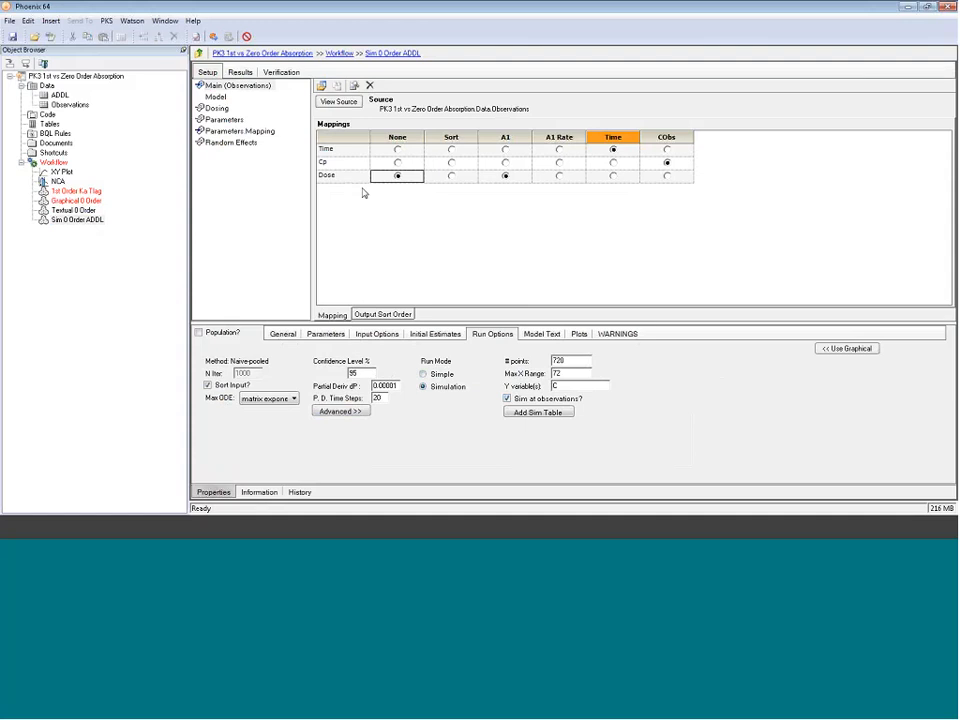
left_click(377, 333)
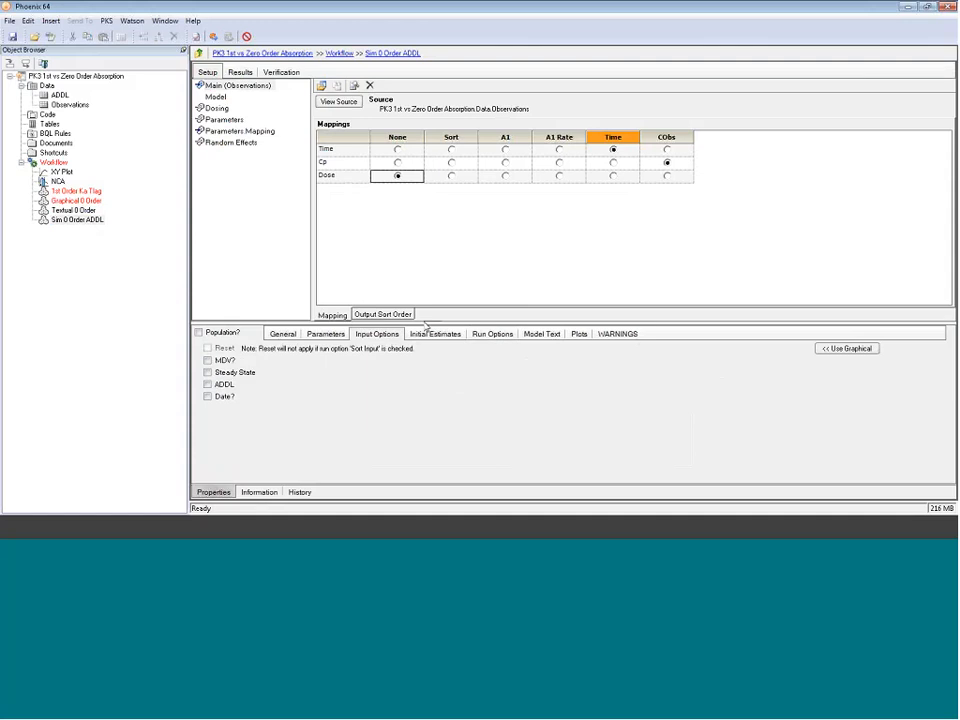
left_click_drag(422, 321, 422, 274)
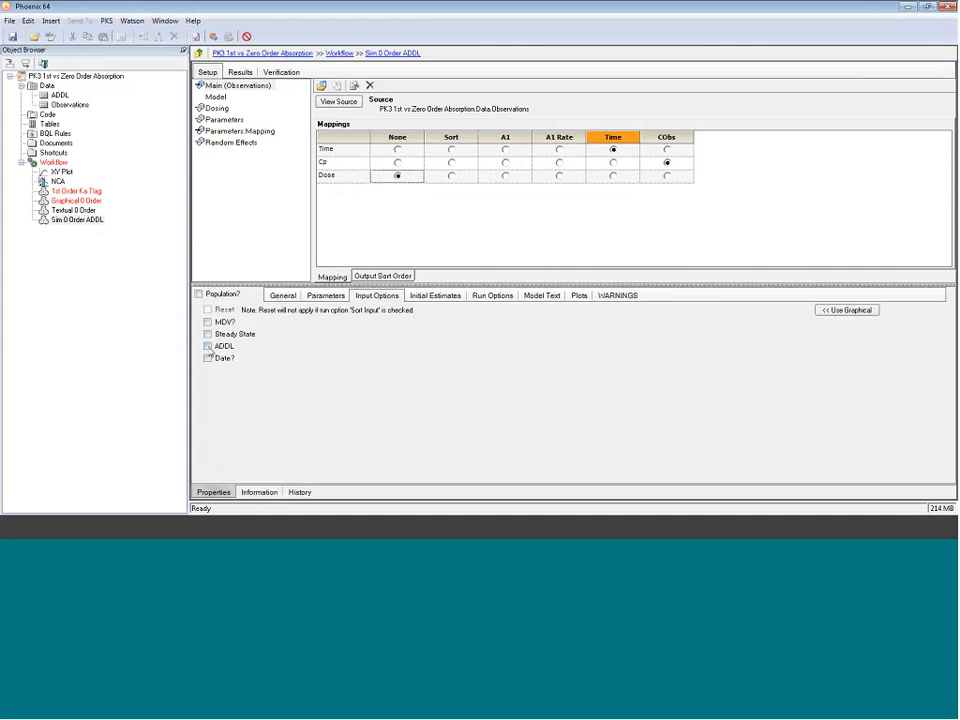
left_click(208, 346)
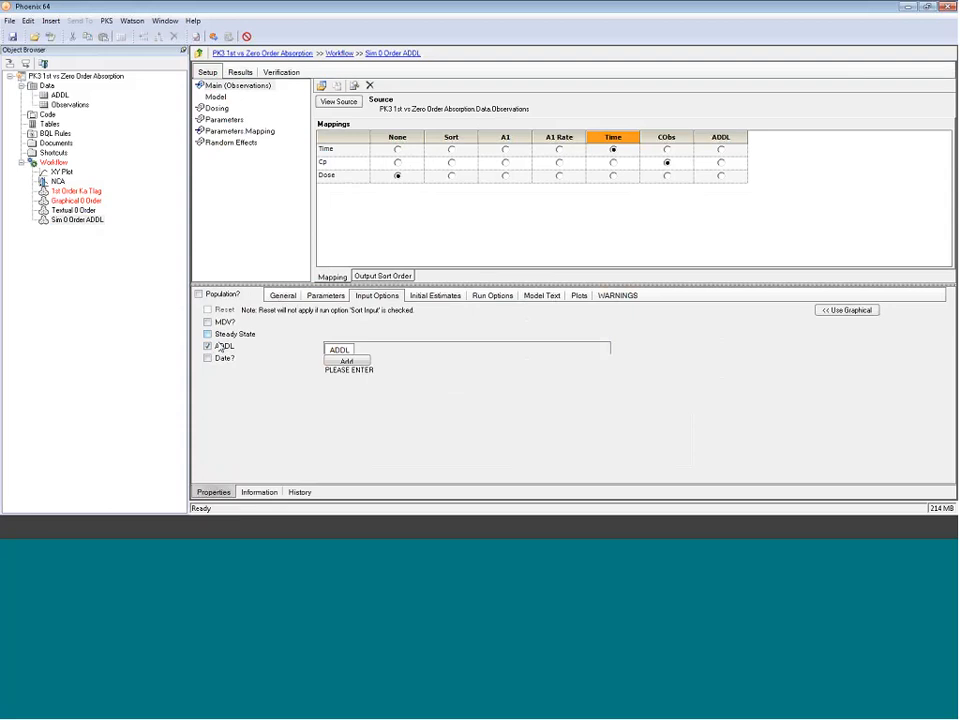
left_click(347, 361)
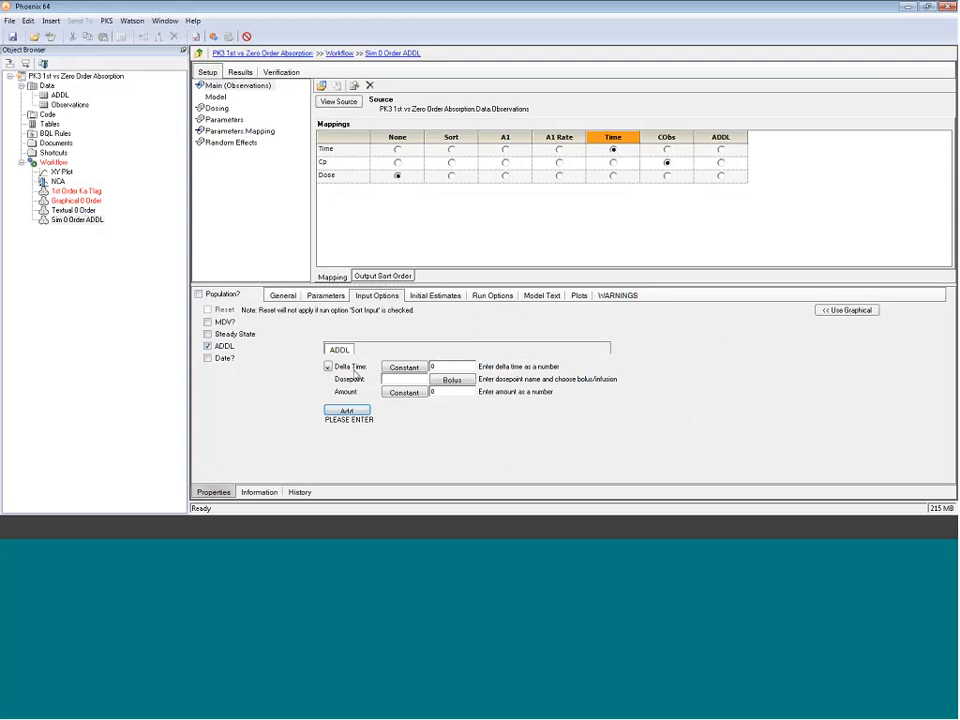
Step: Set the ADDL entry to delta time 8, dosepoint A1 and amount 20000
double_click(441, 367)
type("8")
key("Tab")
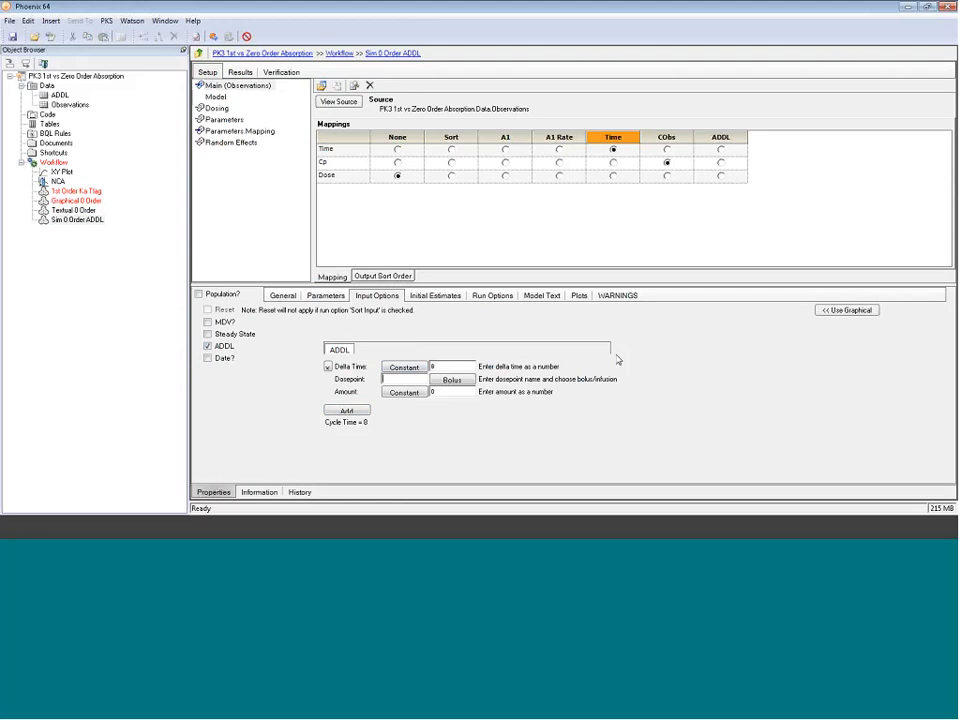
type("A1")
key("Tab")
type("20000")
Step: Create an internal dosing worksheet with A1 of 20000 at time 0 and ADDL of 6
left_click(218, 108)
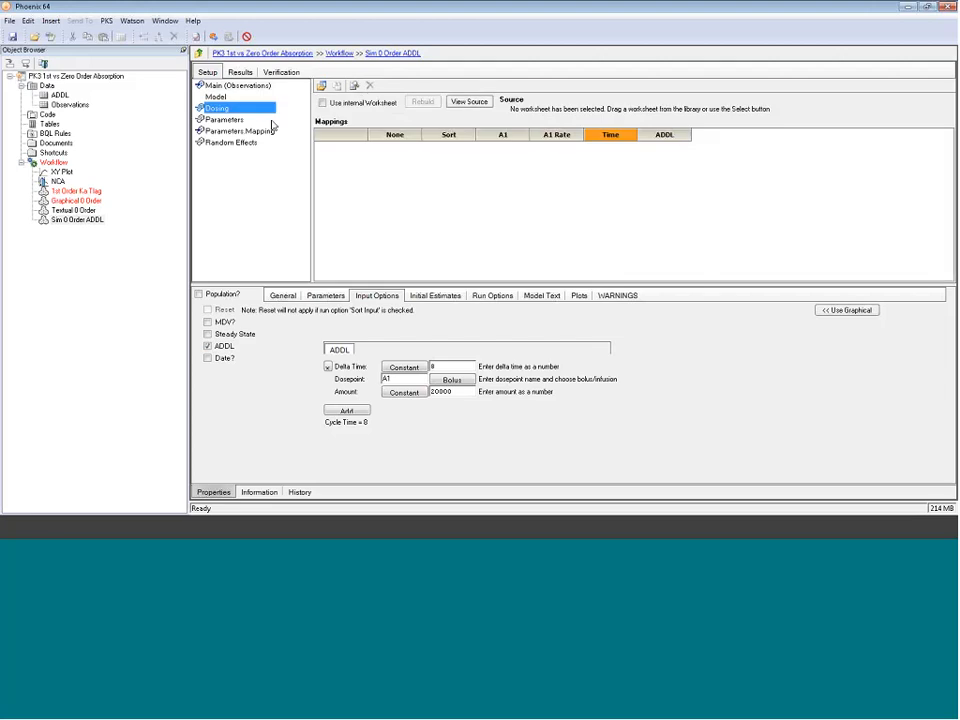
left_click(324, 104)
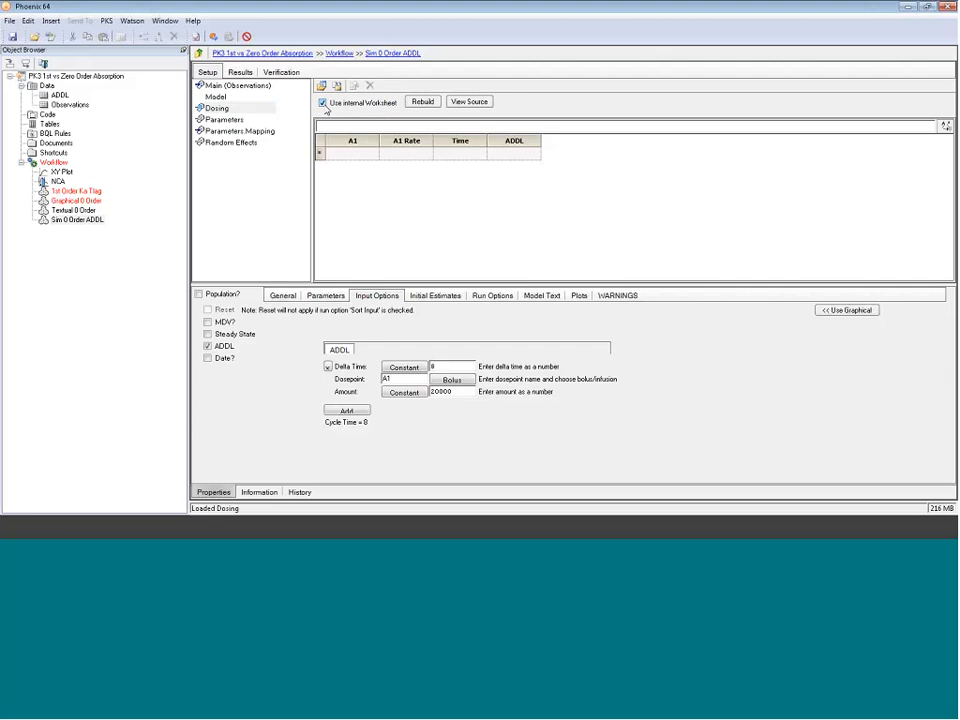
left_click(352, 154)
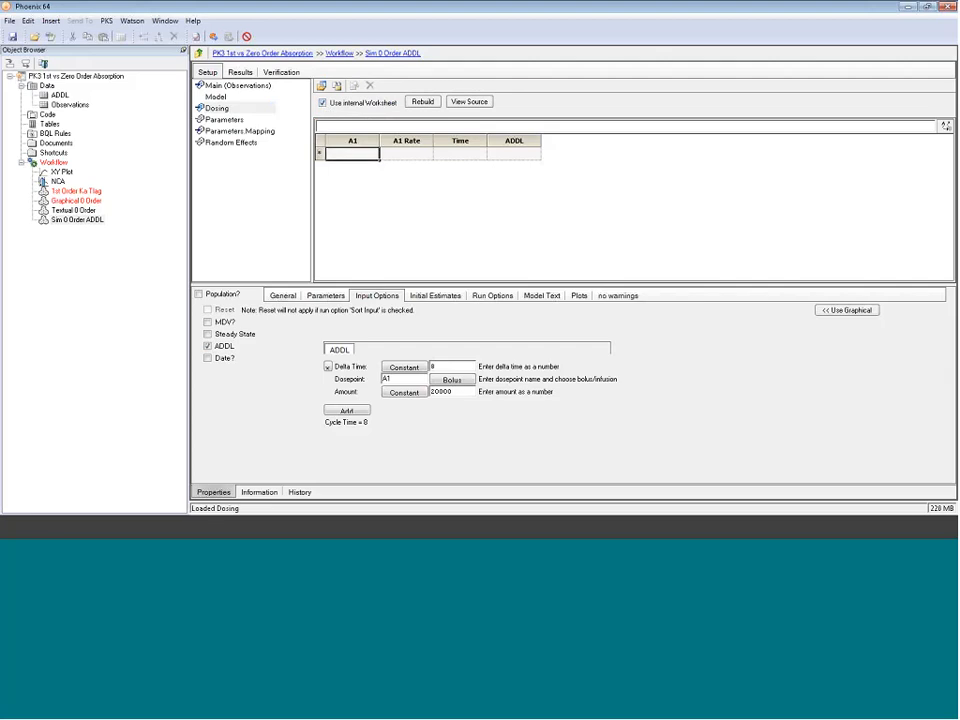
type("20000")
key("Tab")
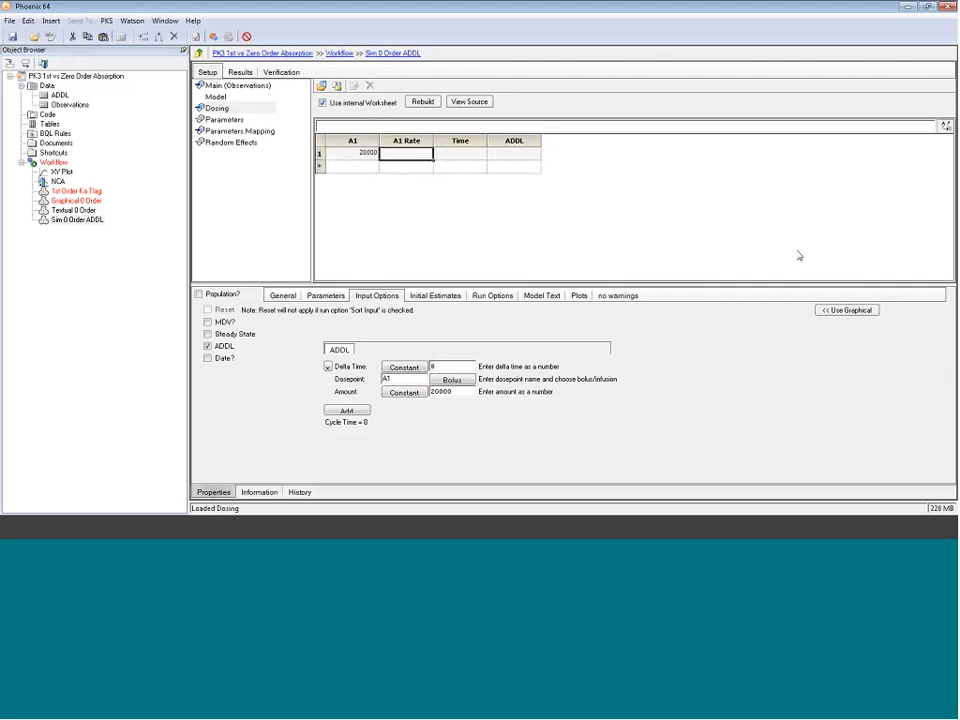
key("Tab")
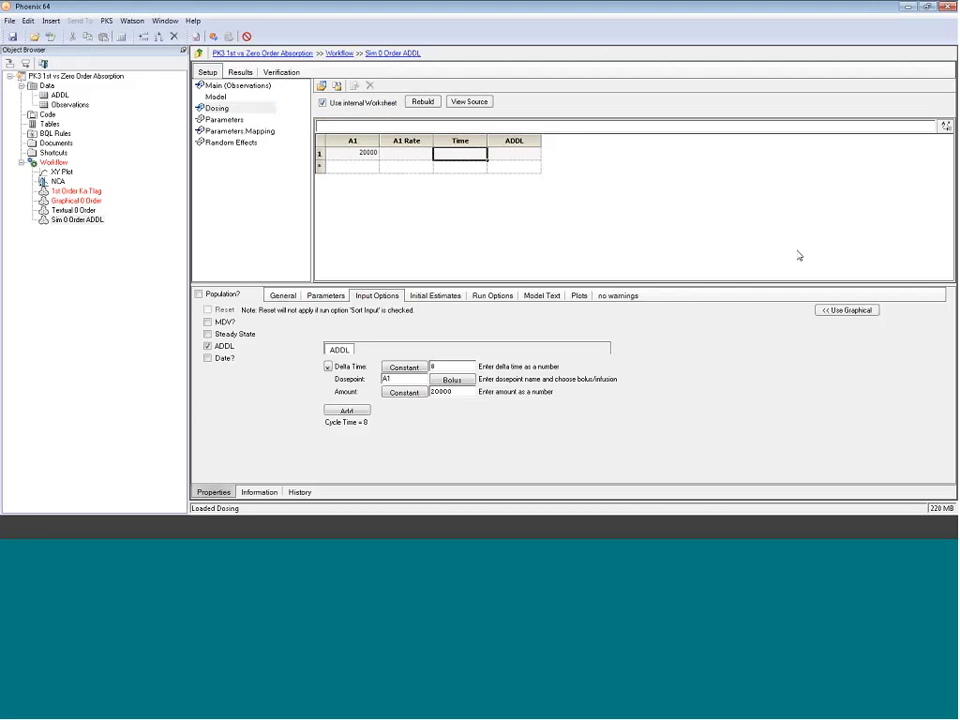
type("0")
key("Tab")
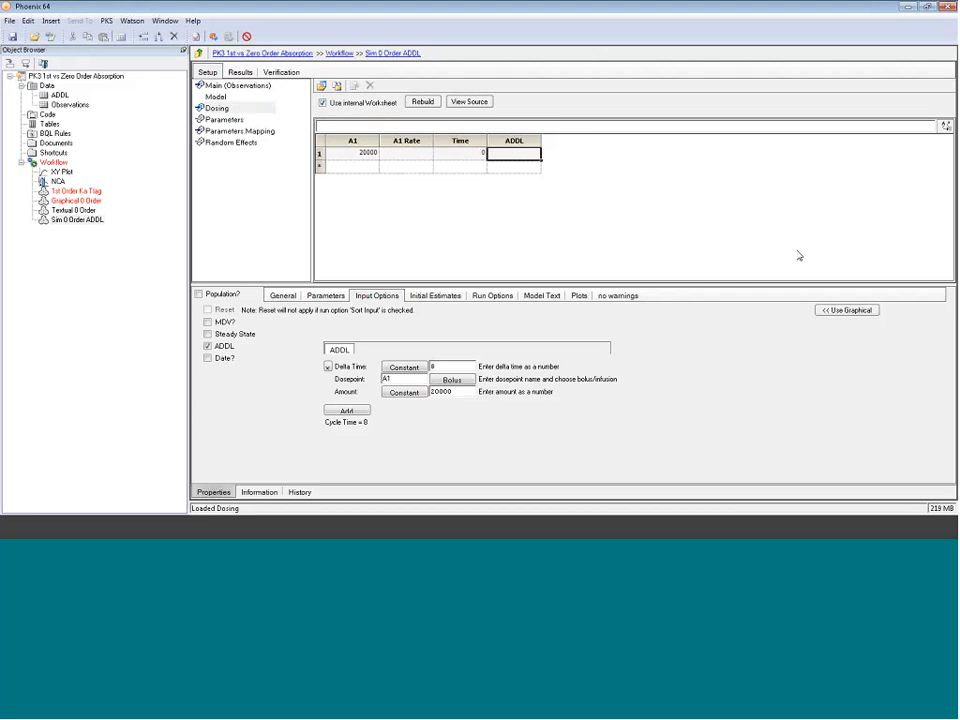
type("6")
key("Return")
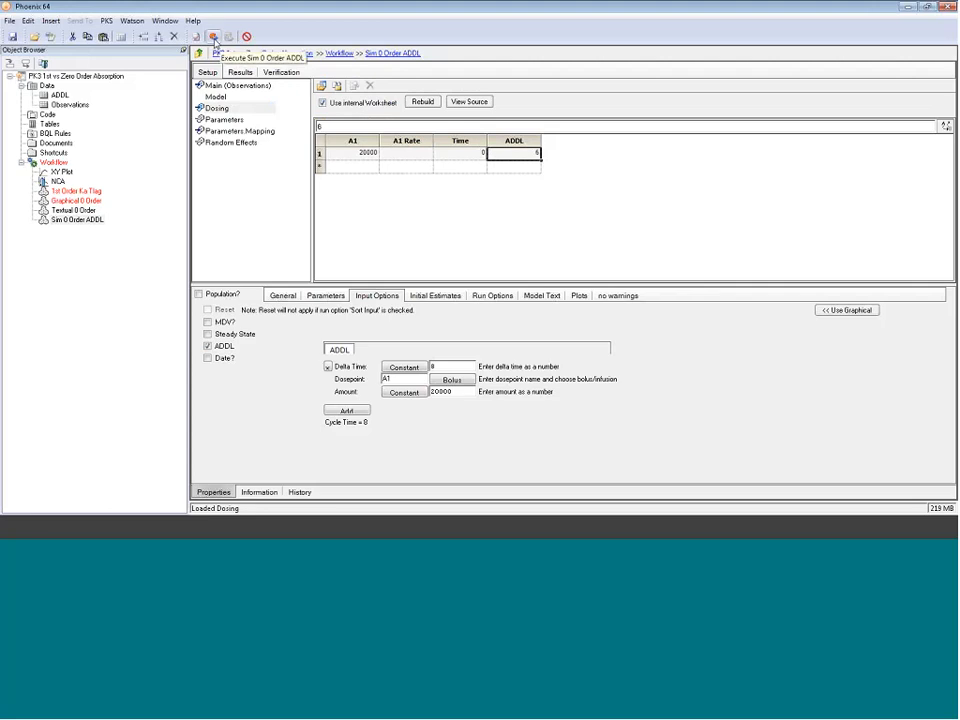
Step: Execute the Sim 0 Order ADDL model and open its Simulation results table
left_click(214, 38)
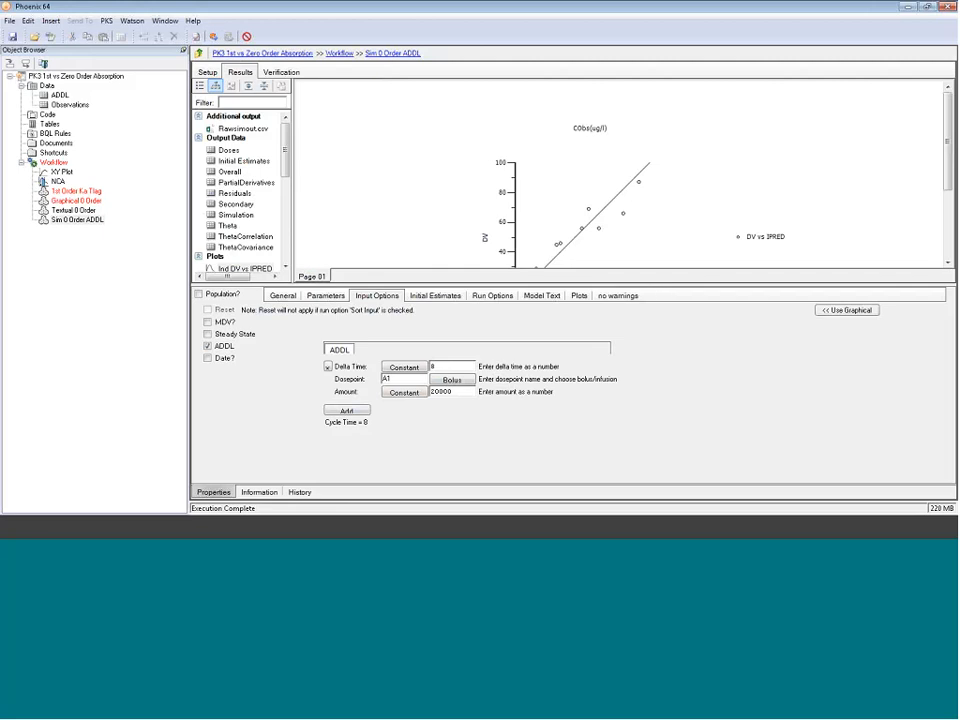
left_click_drag(425, 286, 425, 357)
left_click_drag(293, 214, 347, 214)
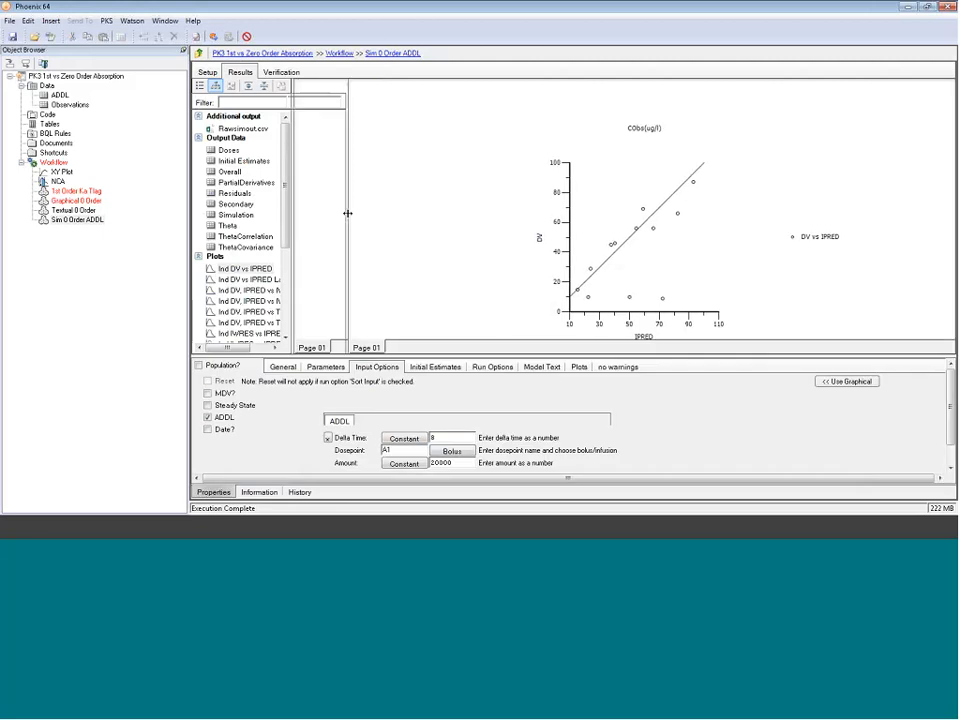
left_click(298, 214)
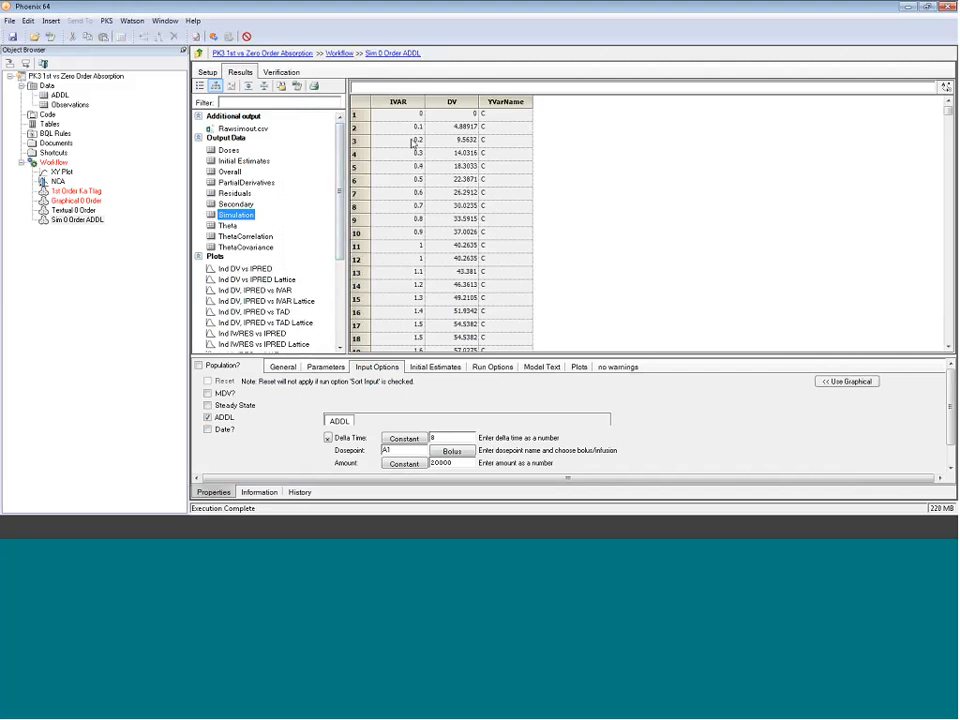
Step: Open the Ind Simulation plot in its own window and maximize it
left_click(399, 103)
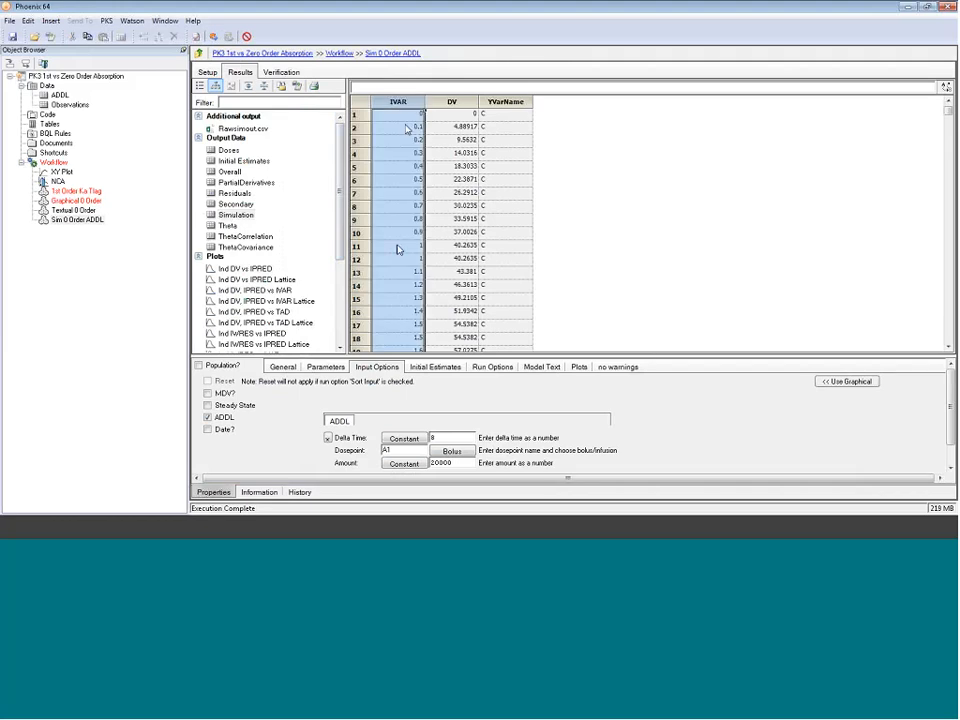
scroll(341, 251, "down", 2)
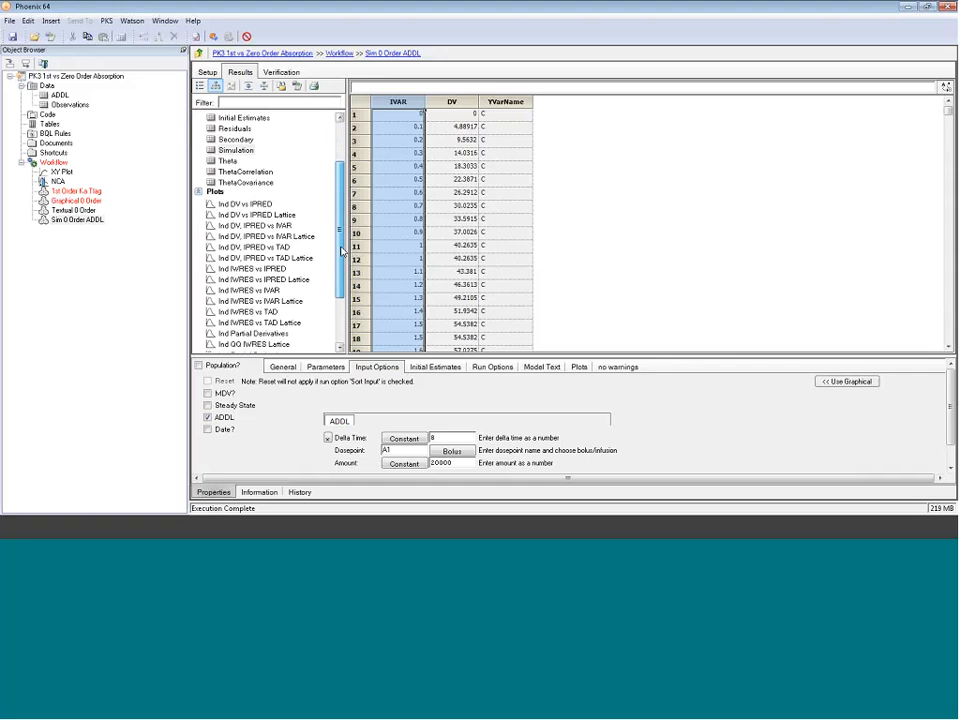
scroll(341, 251, "down", 1)
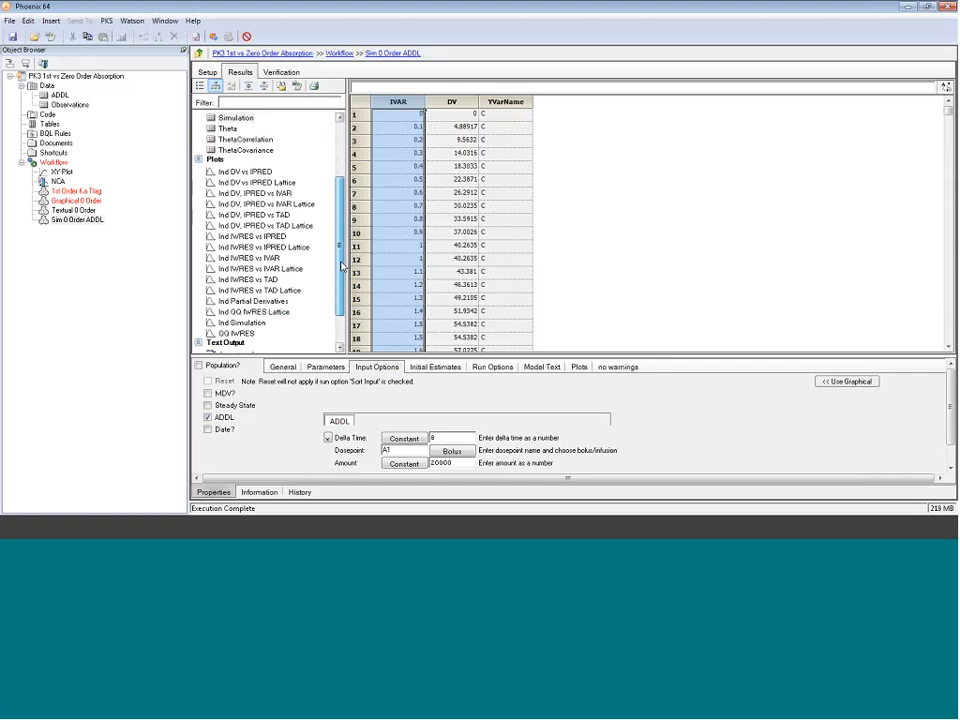
left_click(241, 323)
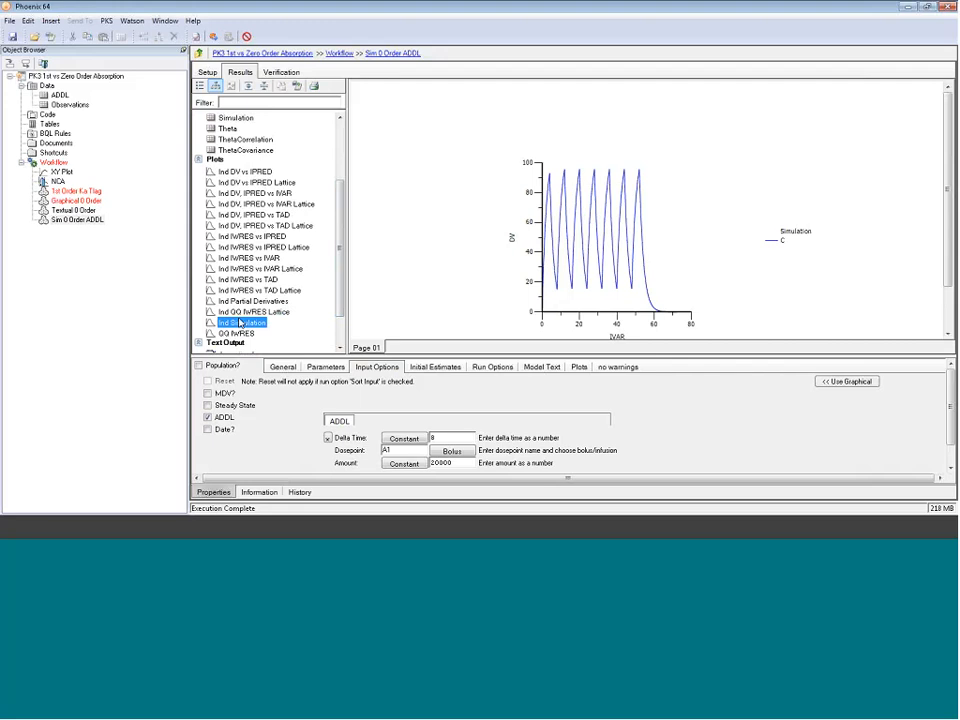
double_click(240, 323)
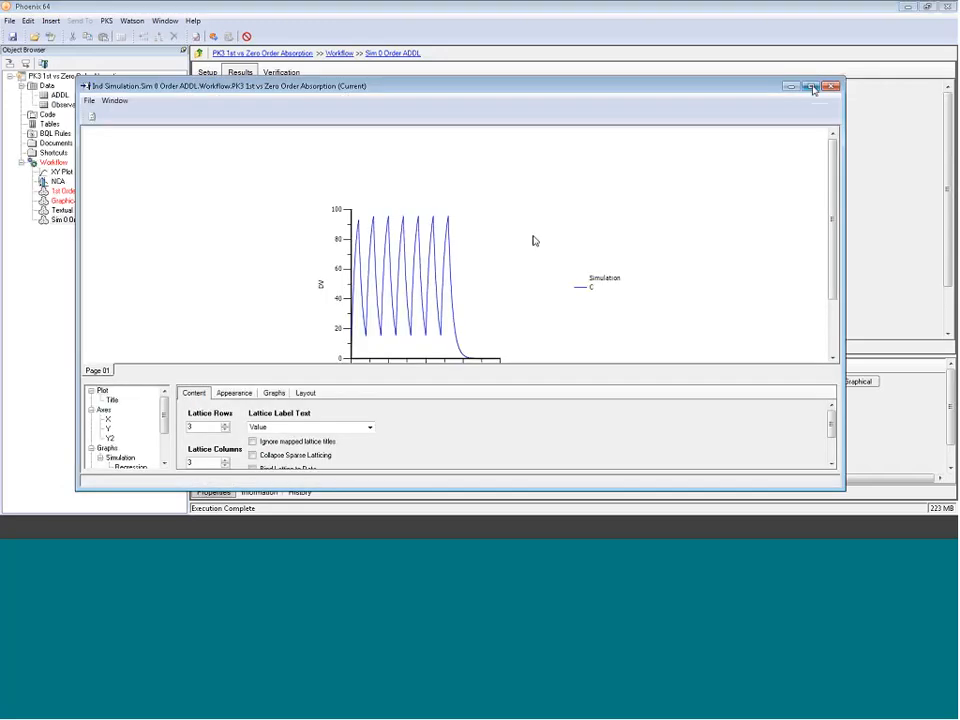
left_click(812, 87)
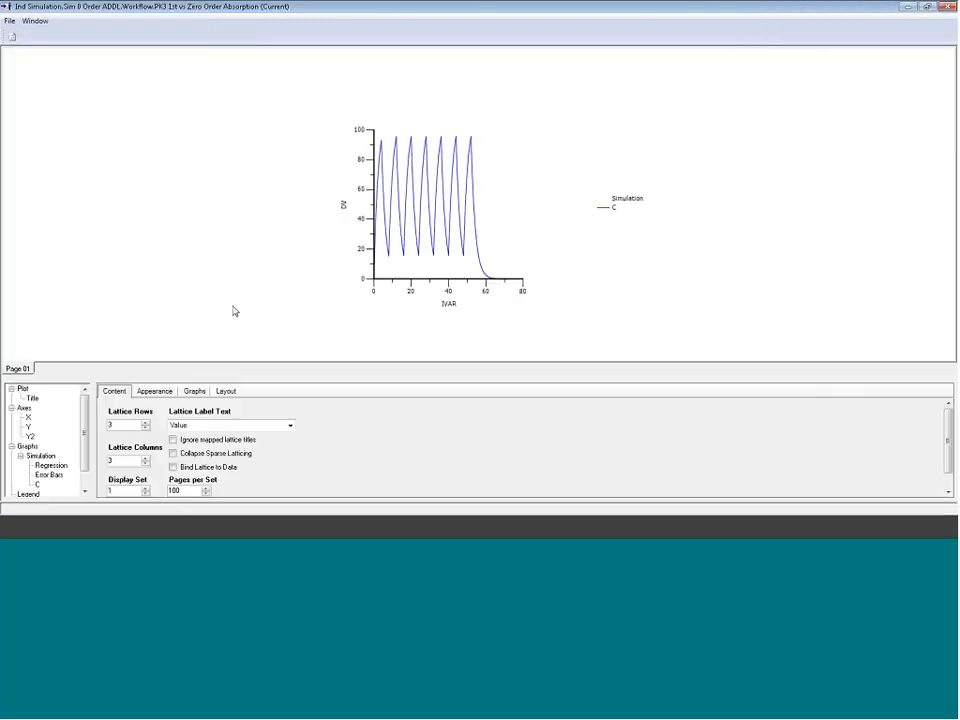
Step: Set the simulation plot's panel width to 500 and close the plot window
left_click(221, 392)
left_click_drag(175, 425, 130, 423)
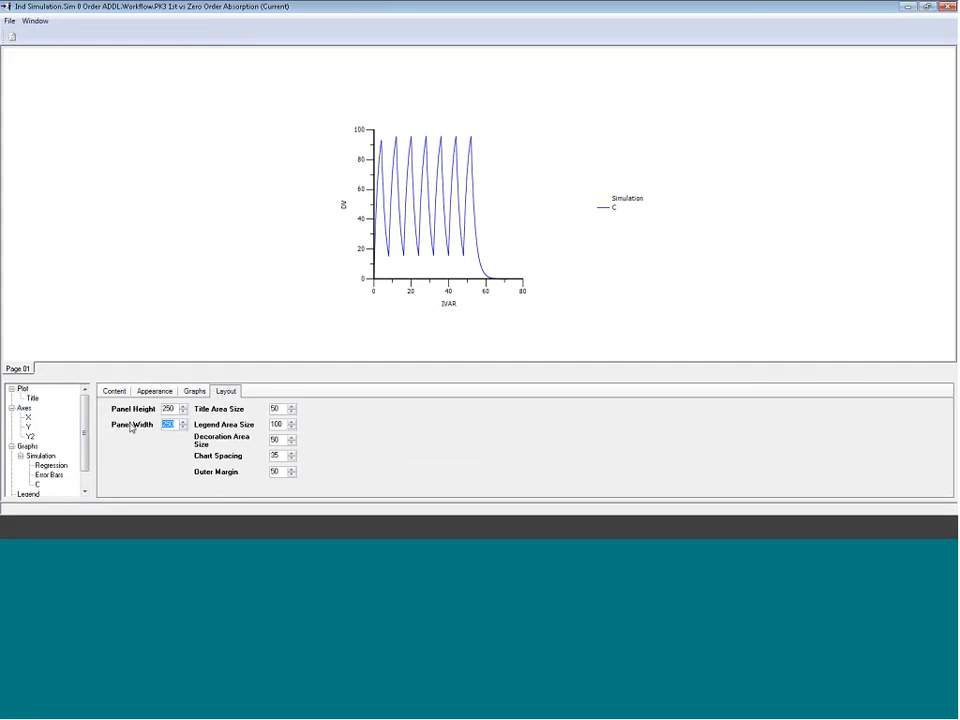
type("500")
key("Return")
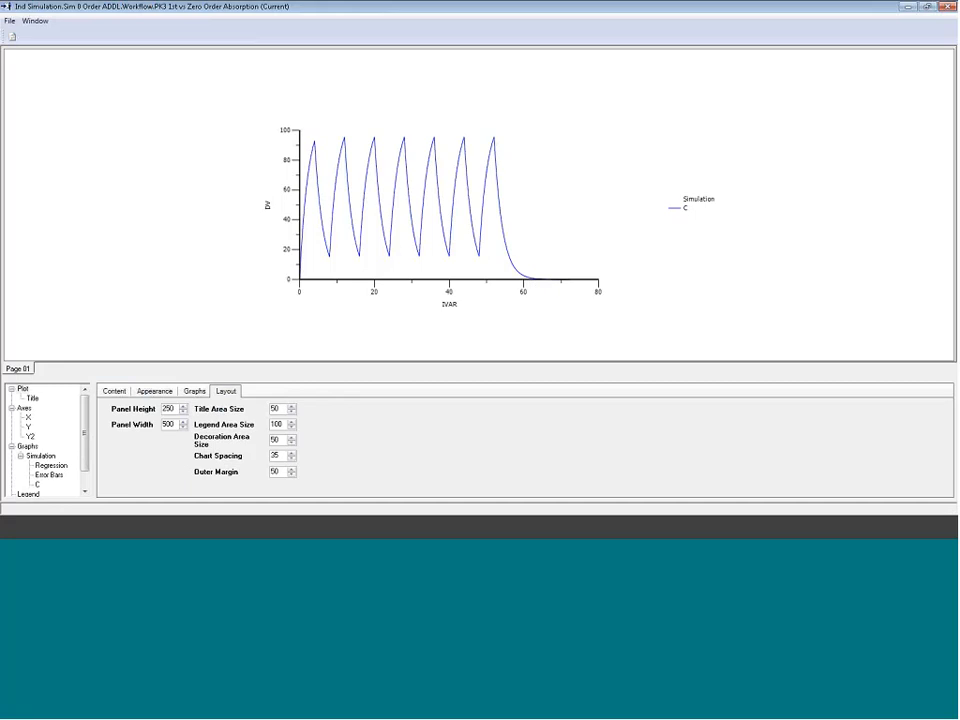
left_click(946, 8)
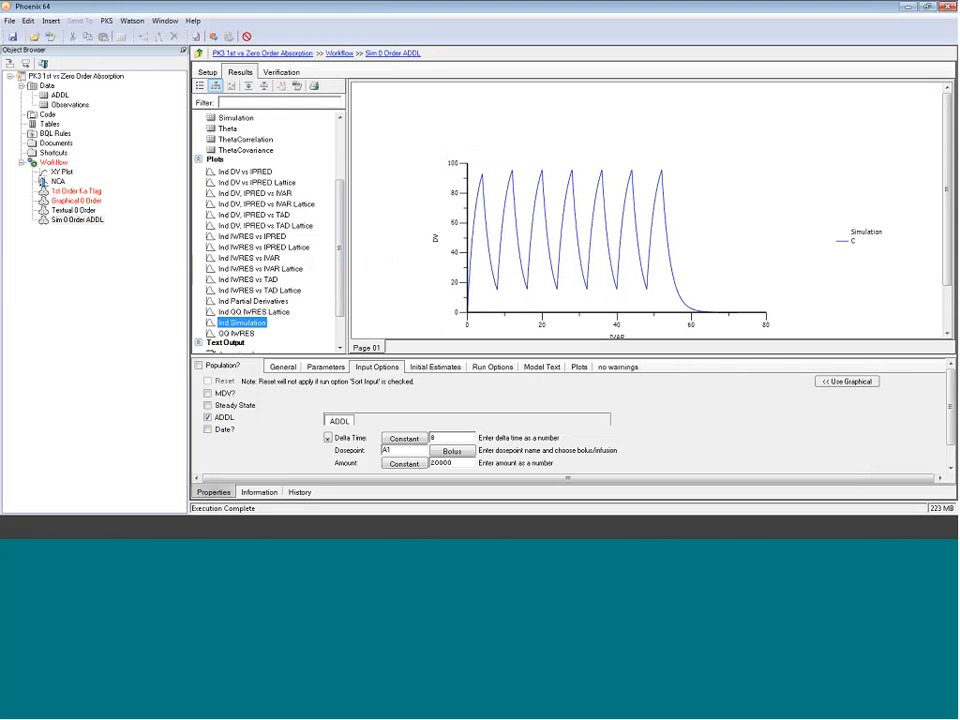
Step: Copy the Textual 0 Order model and paste the copy into the Workflow
left_click(83, 211)
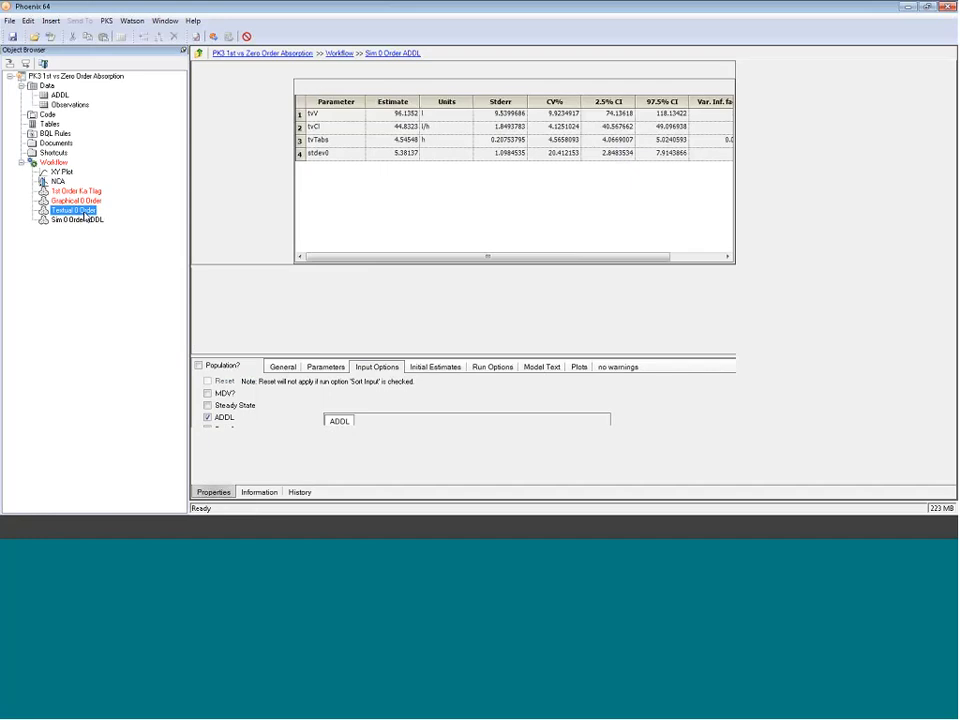
right_click(66, 213)
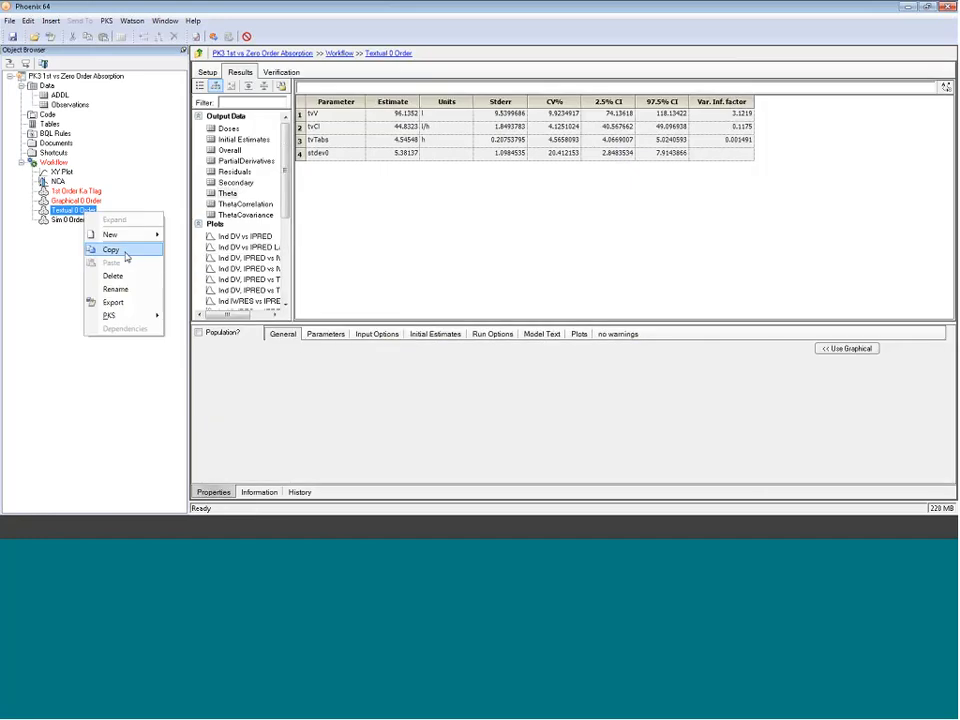
left_click(122, 249)
left_click(54, 162)
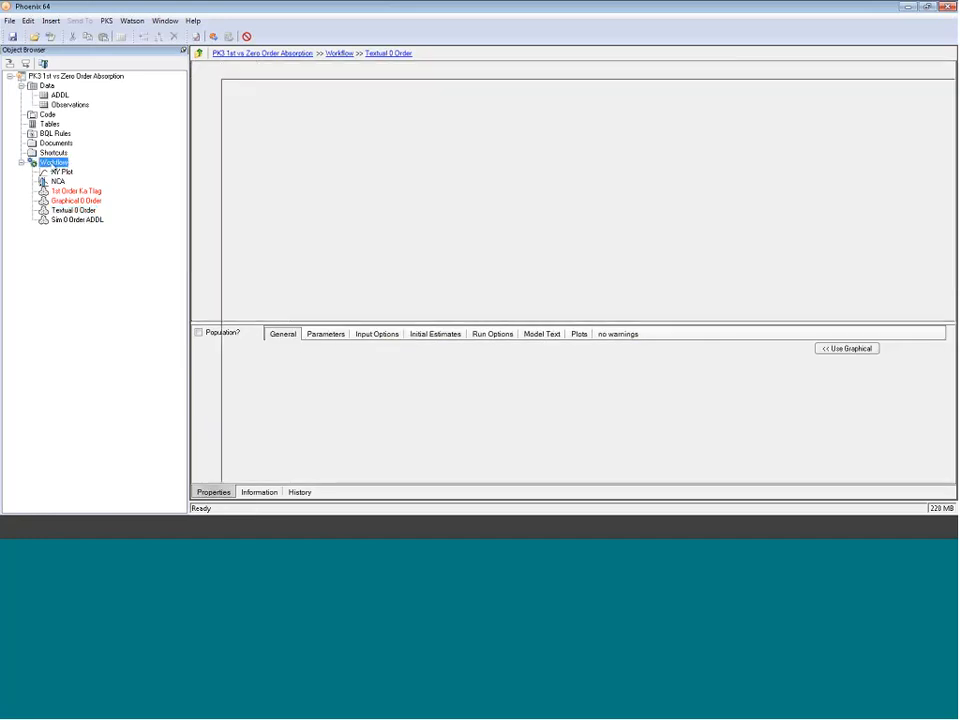
right_click(53, 163)
left_click(77, 212)
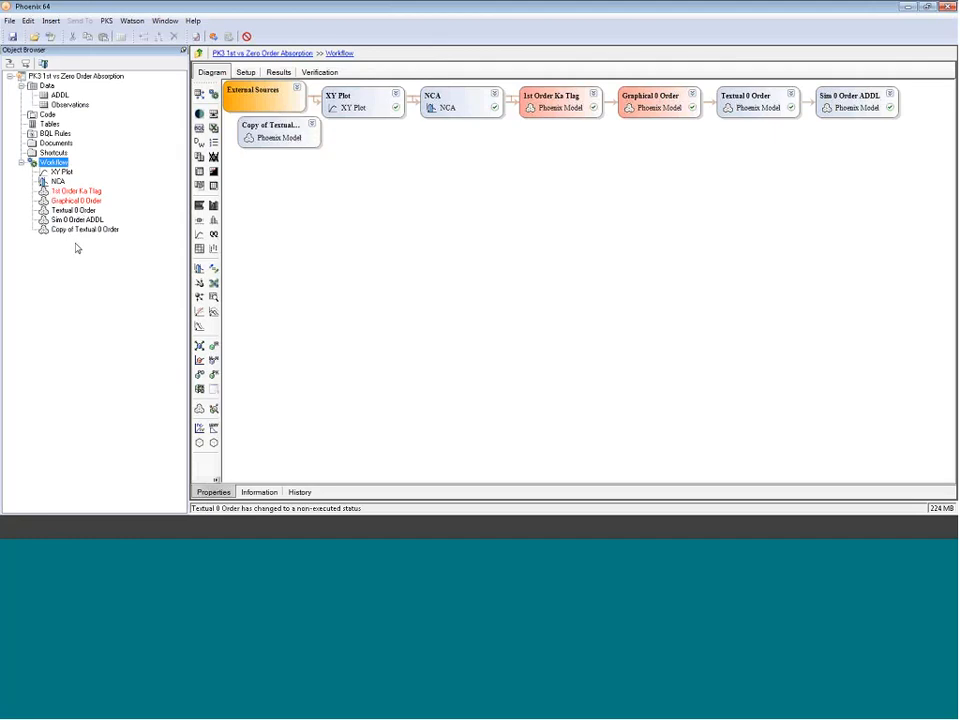
Step: Rename the copied model as Sim 0 Order Uneven Dosing
left_click(72, 231)
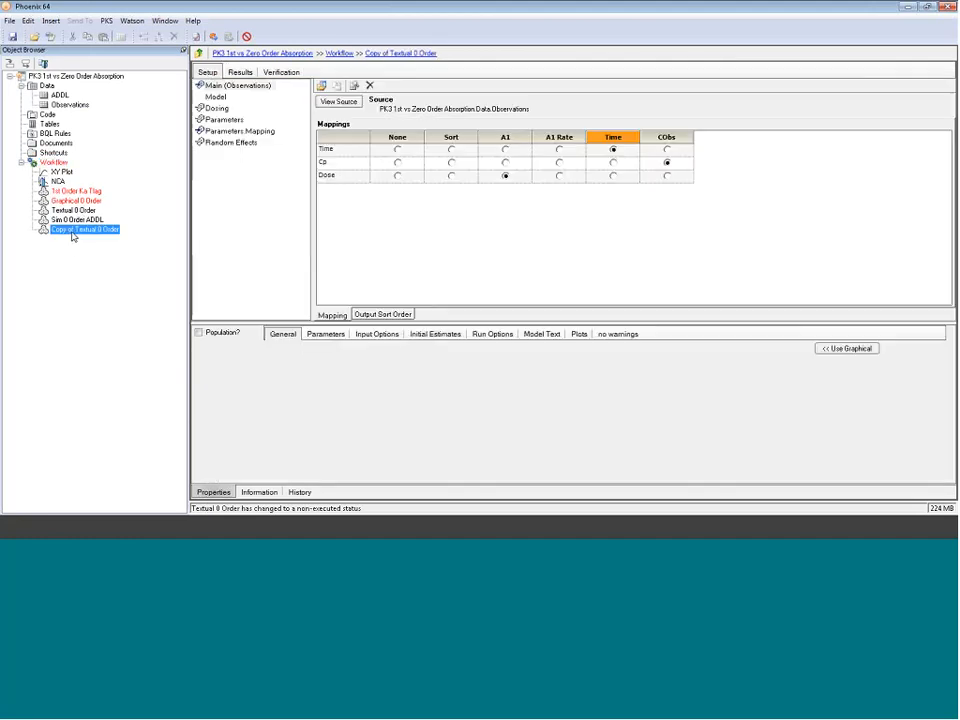
left_click(72, 232)
left_click_drag(98, 230, 55, 231)
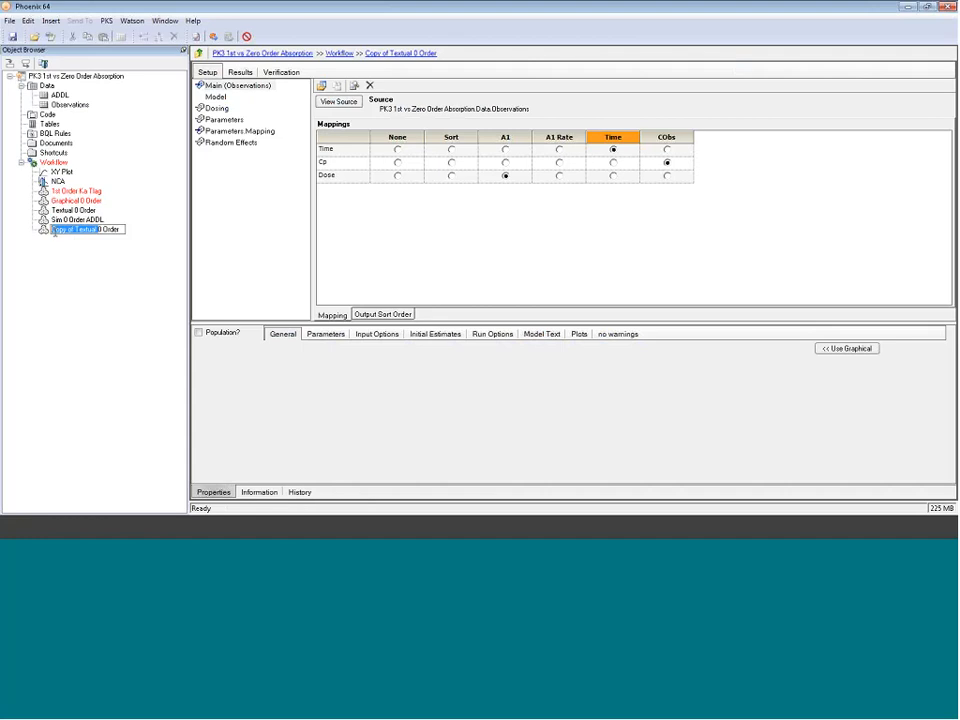
type("Sim")
key("End")
type("Und")
type("ven Dosing")
key("Return")
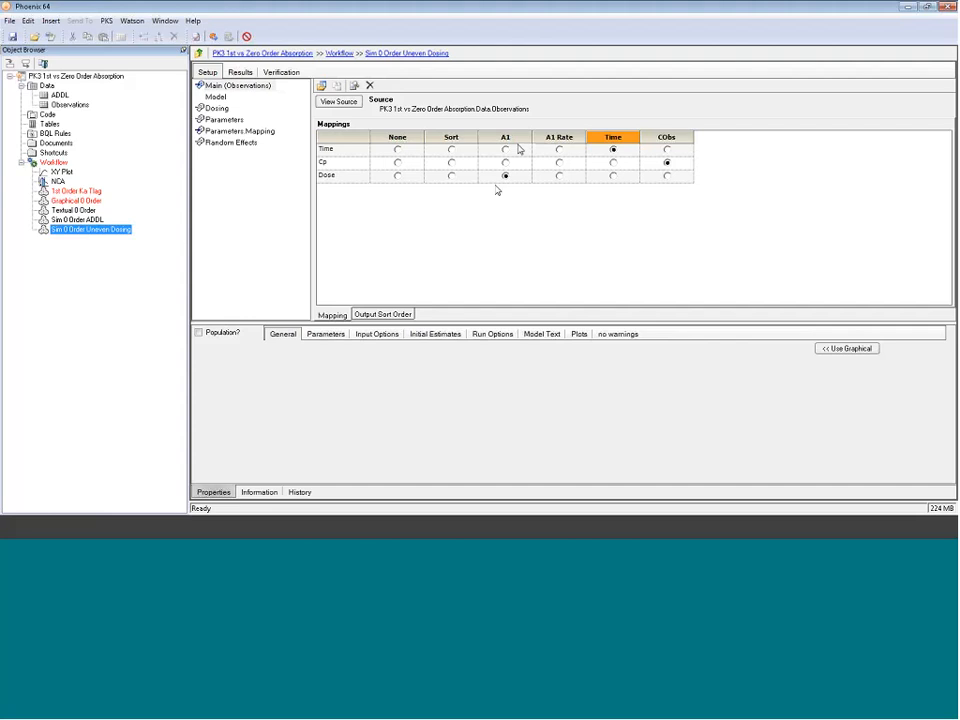
Step: Map the Dose column to None in the main mappings and switch Dosing to an internal worksheet
left_click(397, 177)
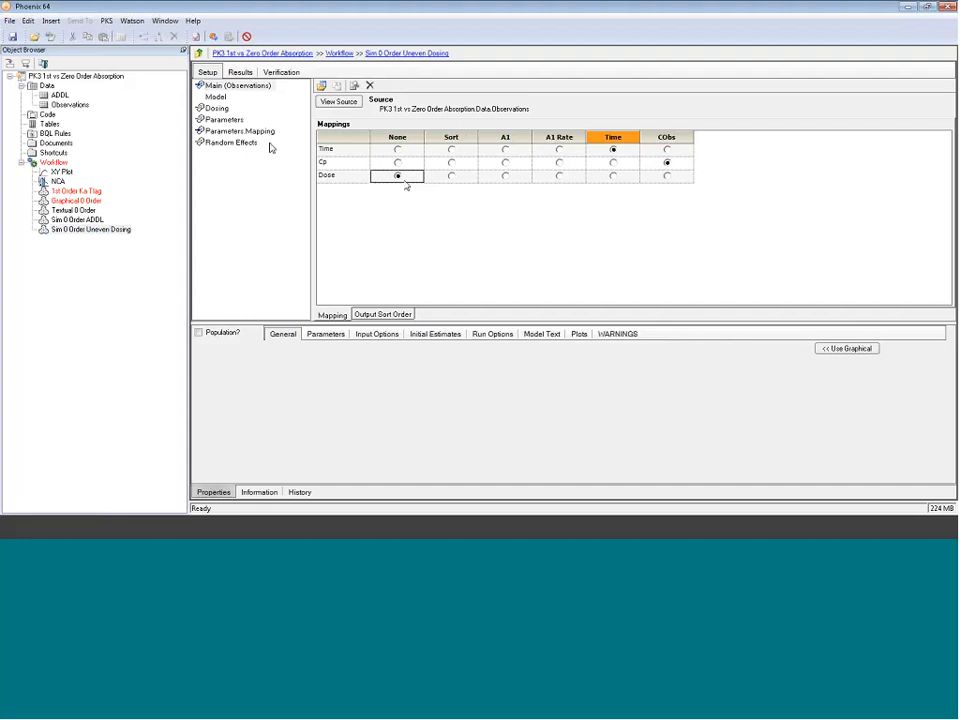
left_click(216, 108)
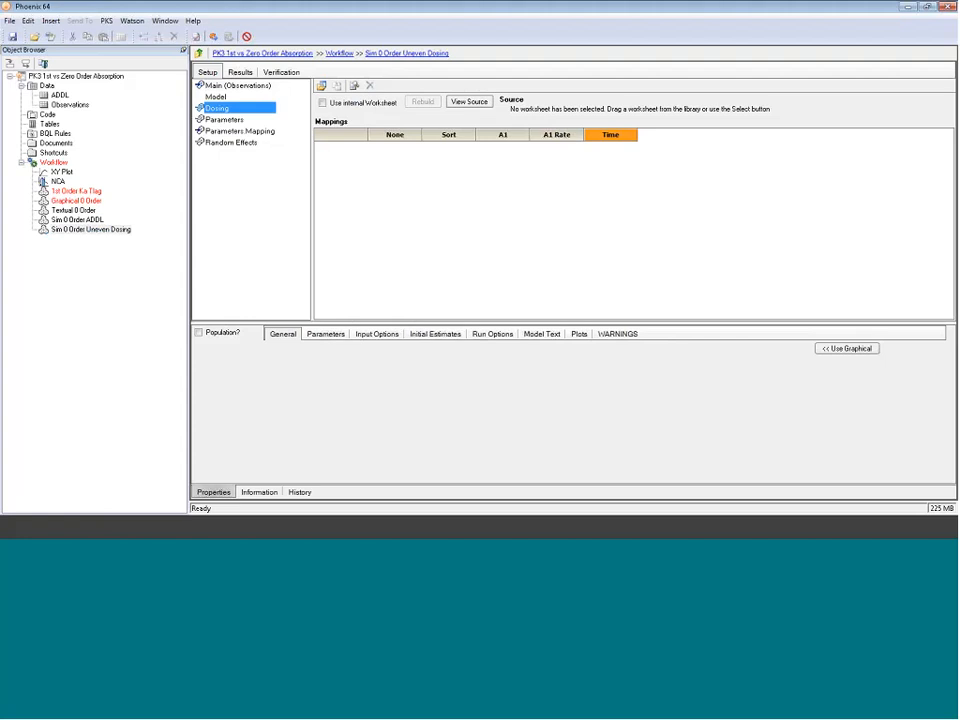
left_click(322, 103)
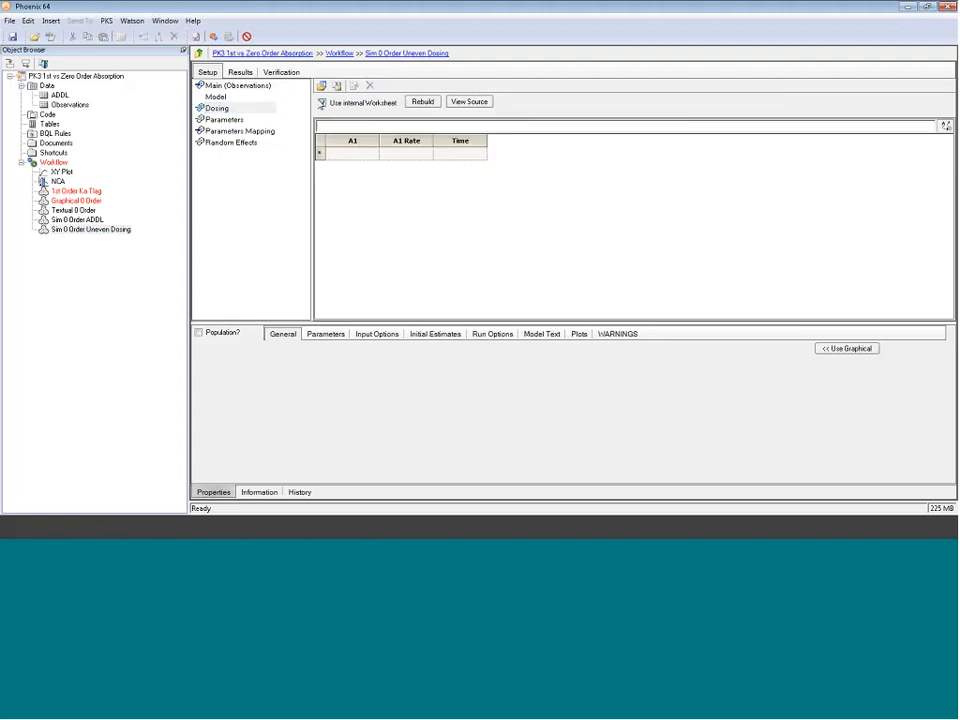
Step: Enter dose times 0, 8, 24, 32, 48 and 56 in the dosing worksheet's Time column
left_click(460, 155)
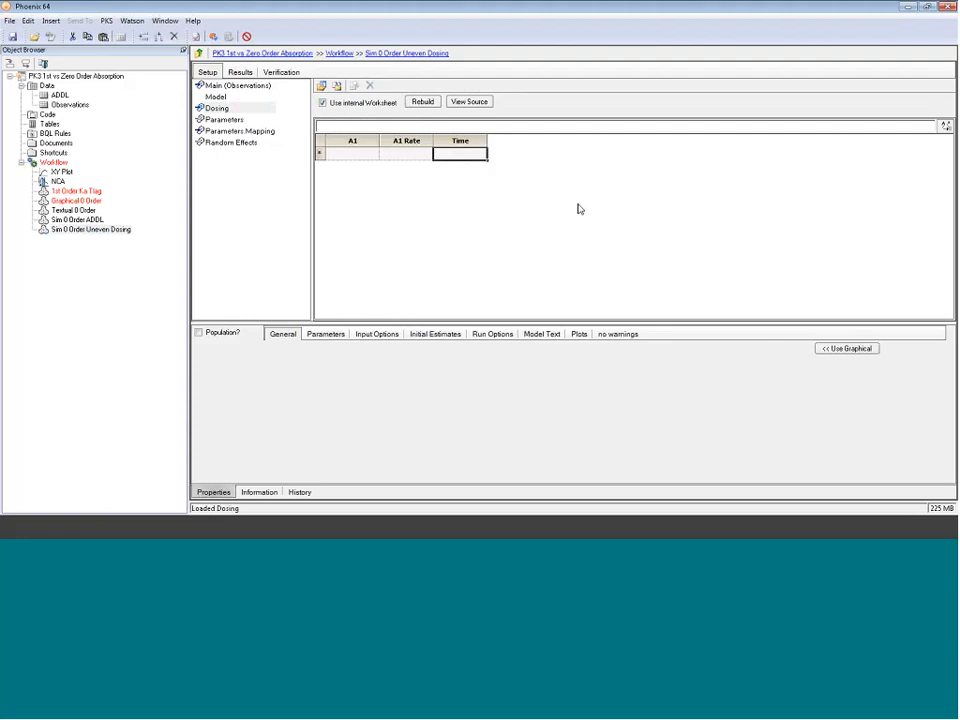
type("0")
key("Return")
type("8")
key("Return")
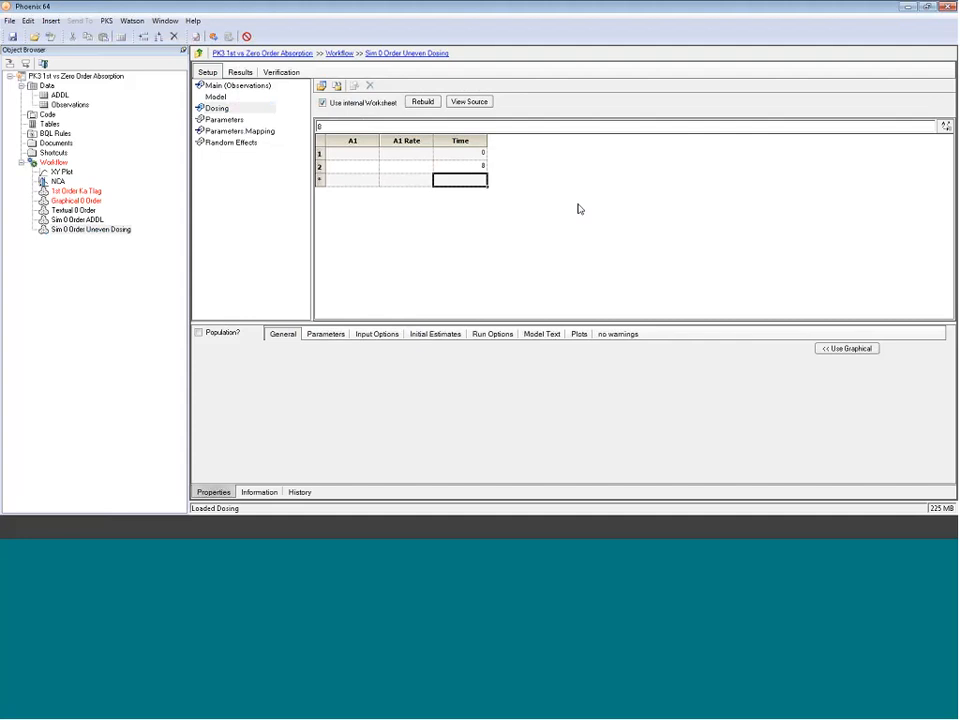
type("24")
key("Return")
type("32")
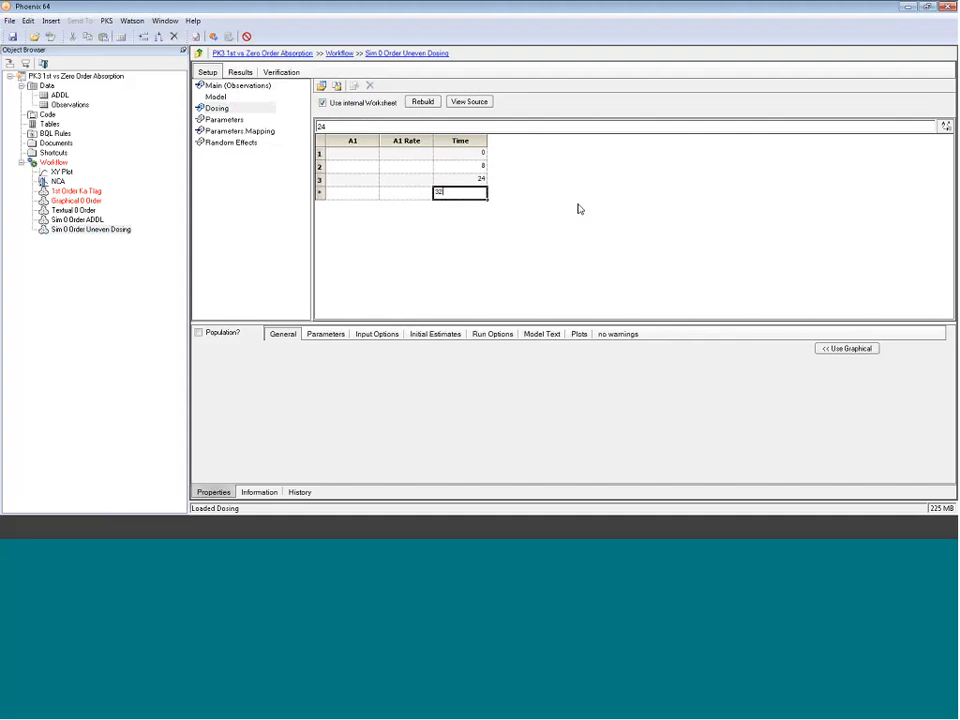
key("Return")
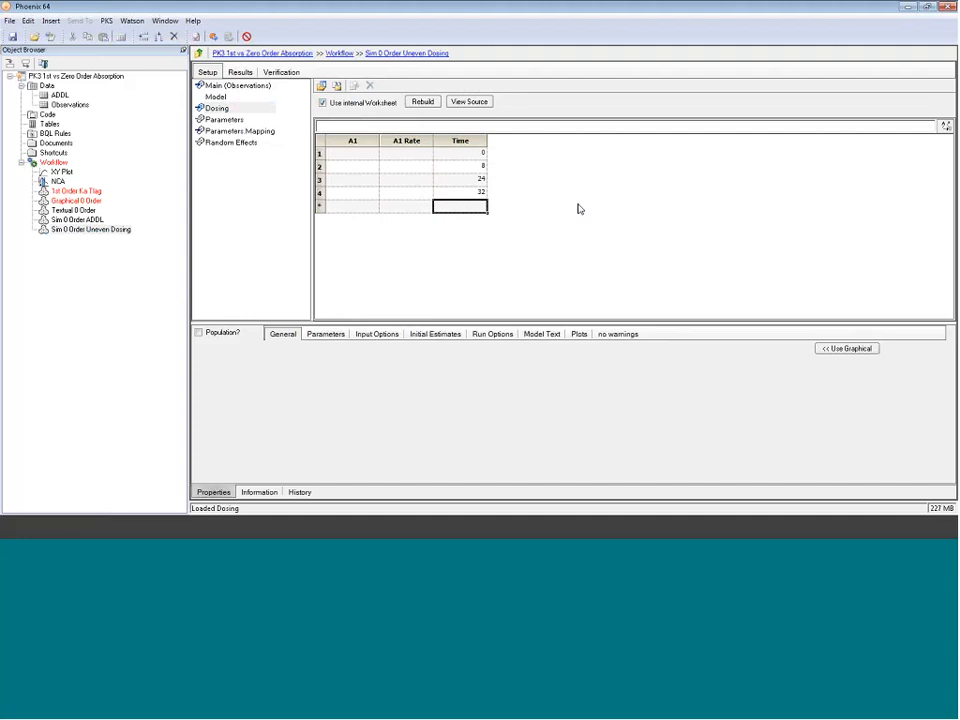
type("48")
key("Return")
type("56")
key("Return")
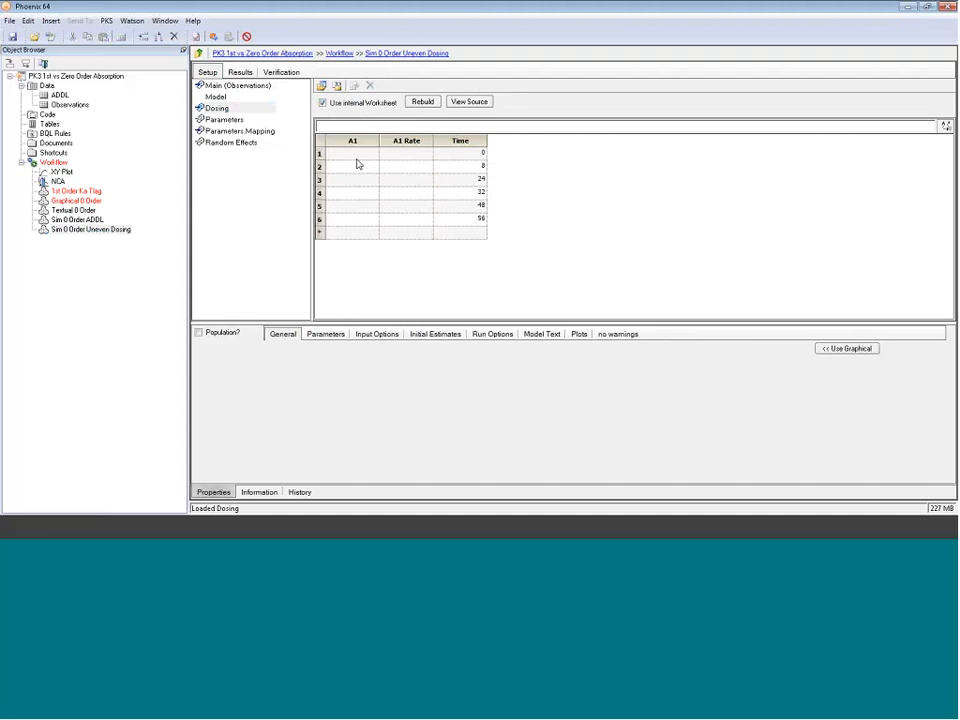
Step: Set A1 to 20000 and fill it down for all six dose rows
left_click(356, 155)
type("20000")
key("Return")
left_click(376, 155)
double_click(378, 157)
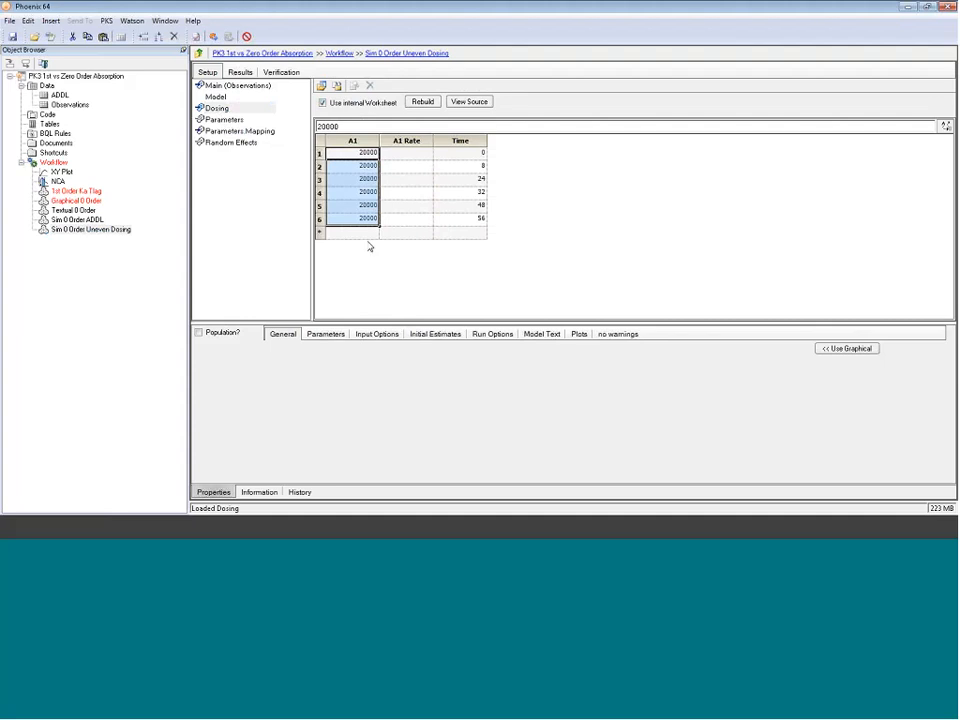
Step: Switch the run mode to Simulation with 720 points, max X range 72 and Y variable C
left_click(489, 334)
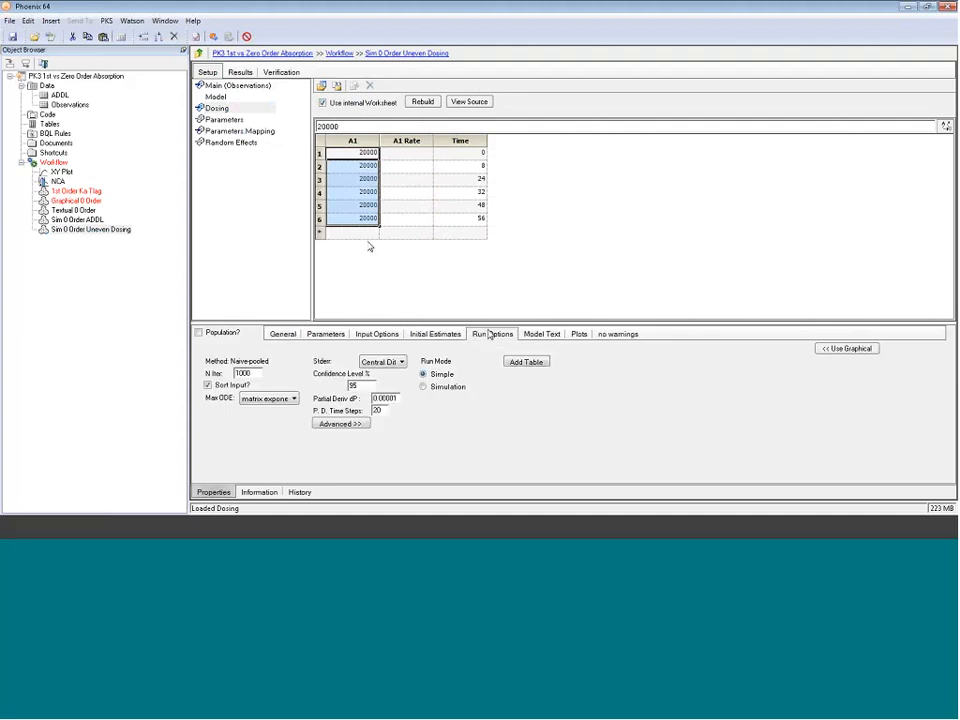
left_click(438, 386)
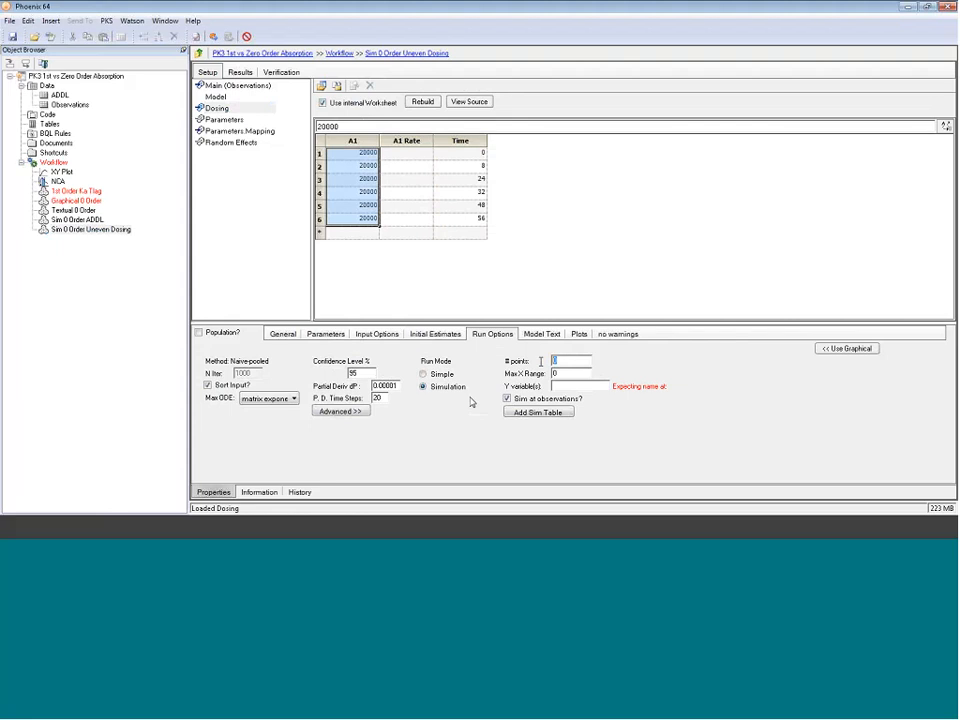
type("720")
key("Tab")
type("72")
type("C")
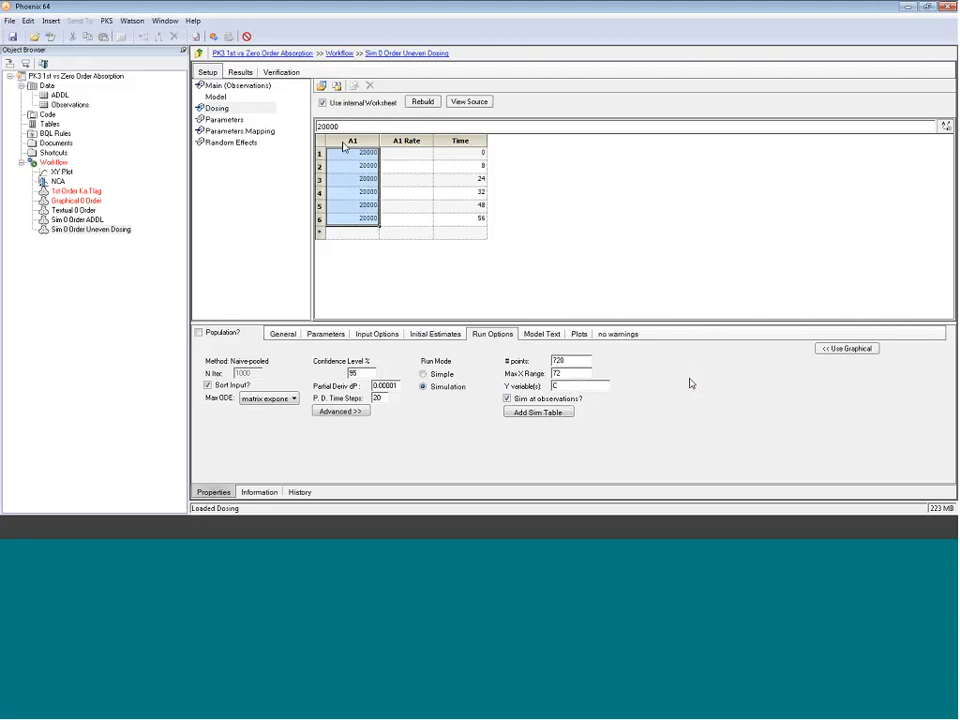
Step: Execute the model and open the Ind Simulation plot in its own window
left_click(213, 37)
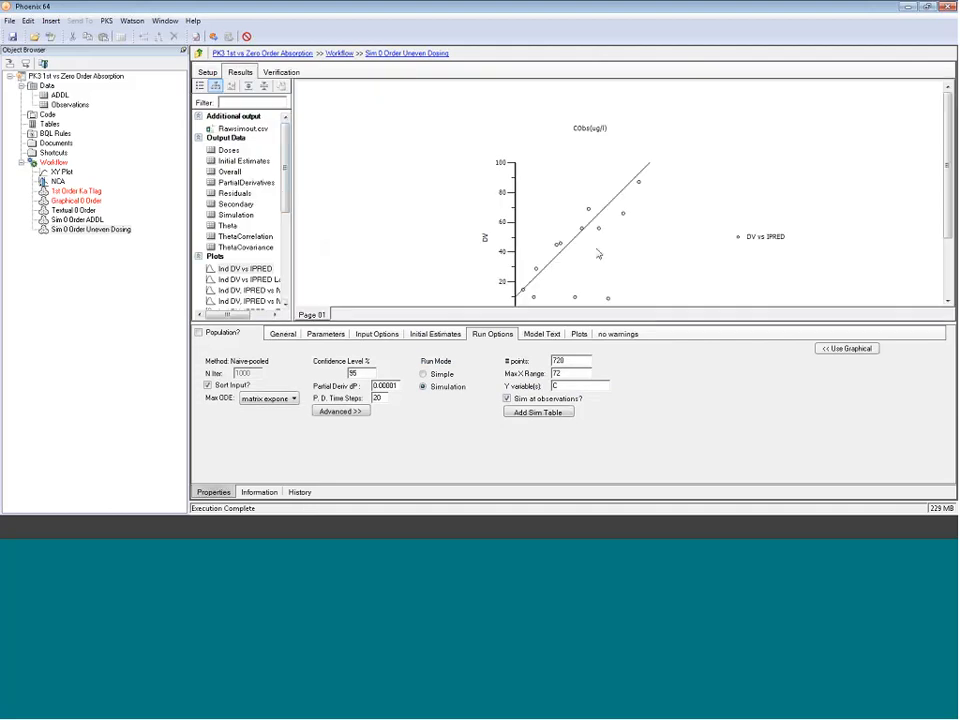
left_click_drag(288, 187, 291, 257)
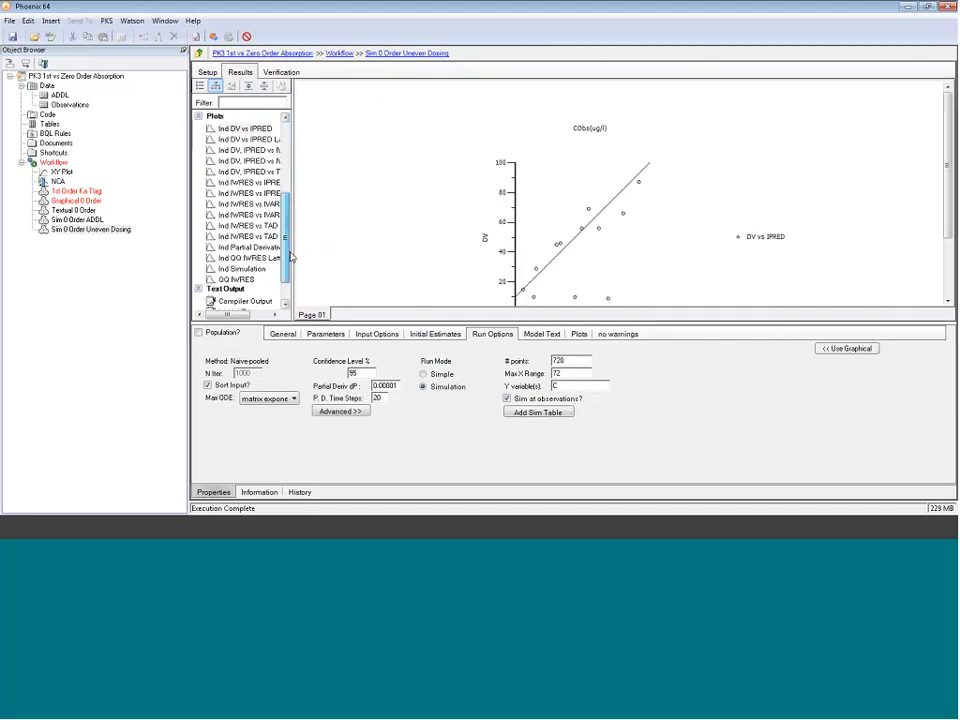
left_click(248, 269)
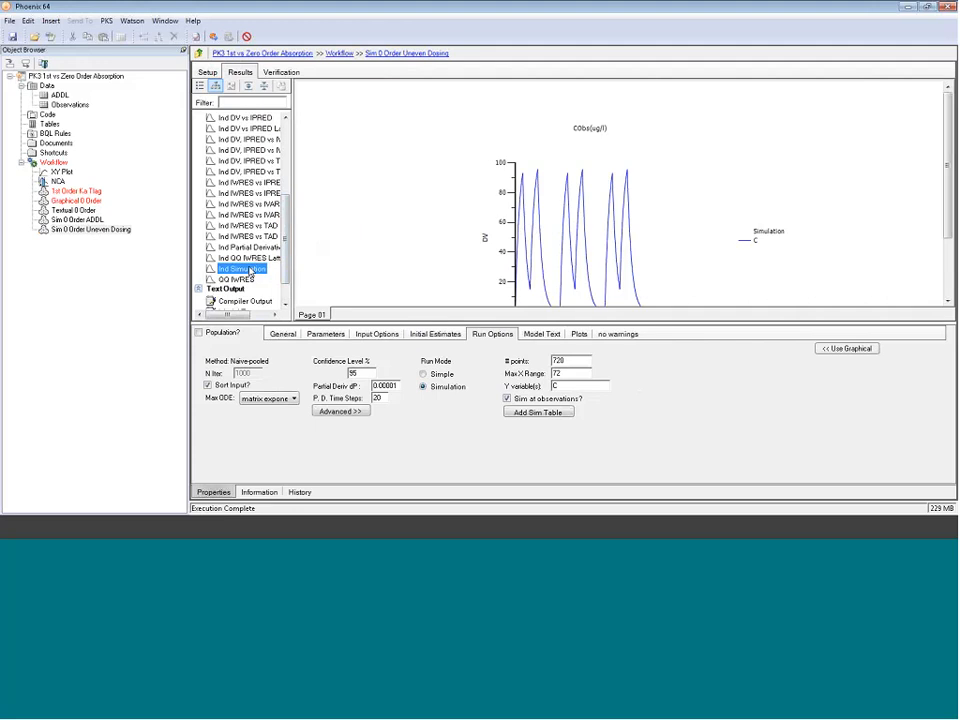
double_click(248, 269)
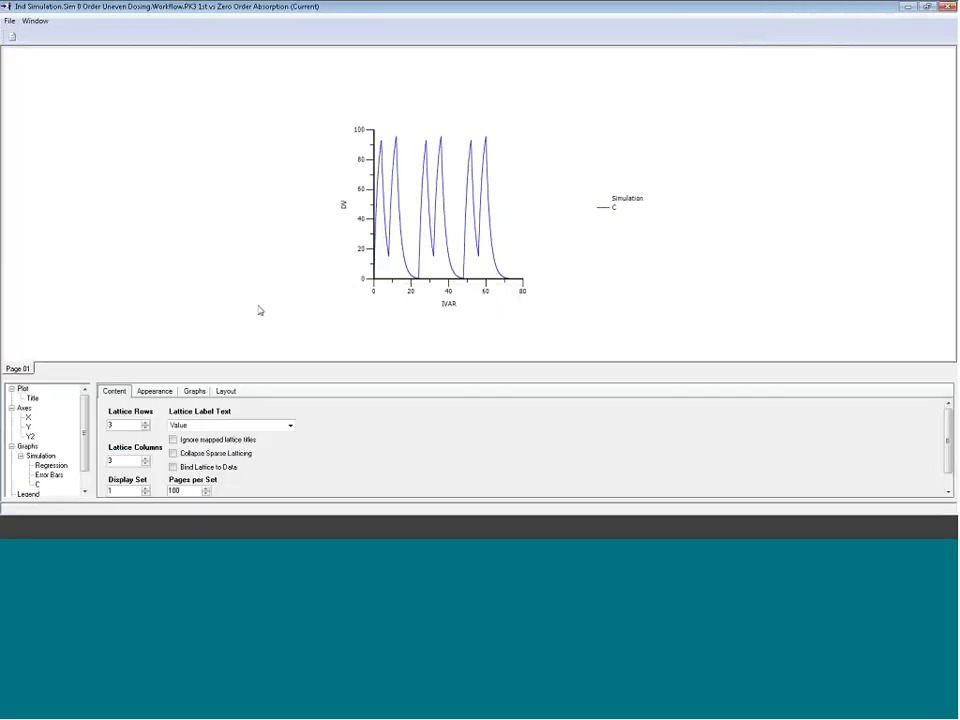
Step: Set the simulation plot's panel width to 500 and close the plot window
left_click(226, 391)
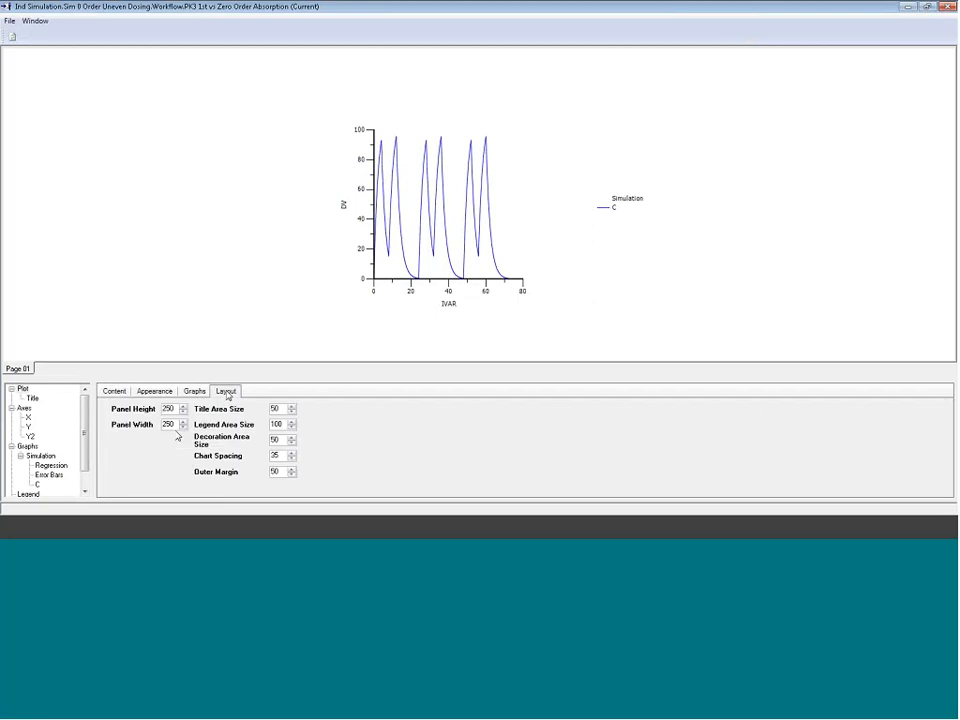
double_click(167, 424)
type("50")
key("Return")
type("0")
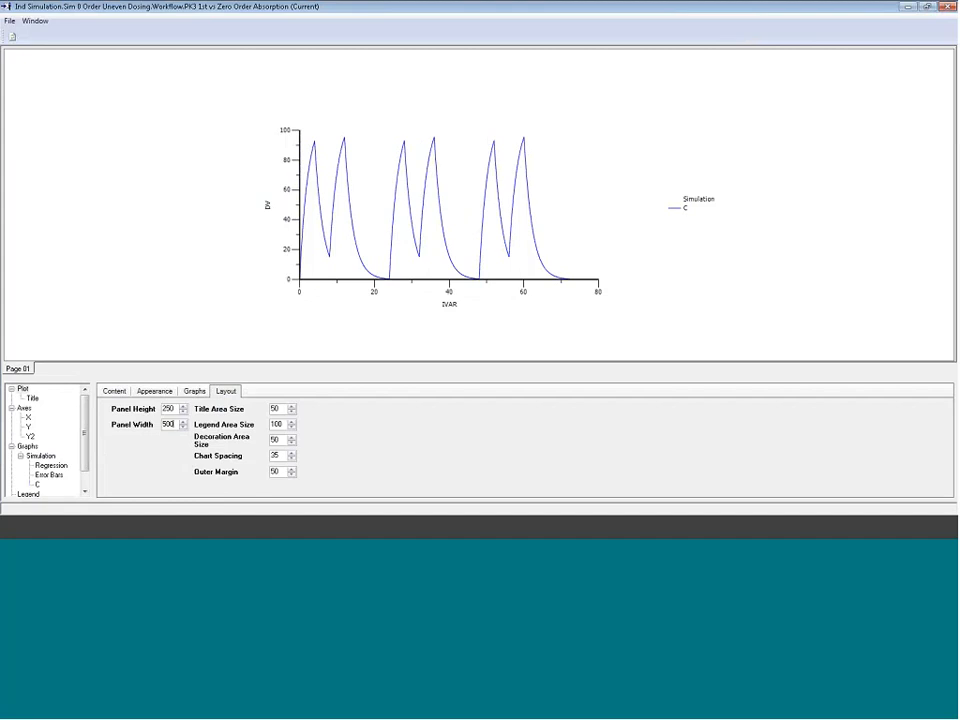
left_click(947, 7)
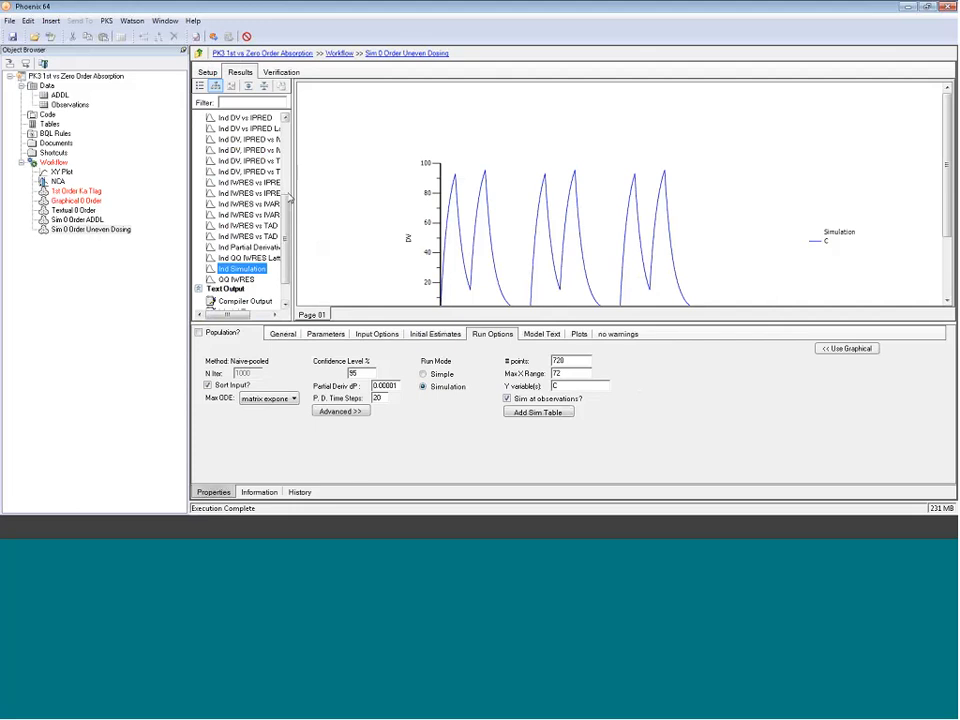
left_click_drag(286, 207, 292, 134)
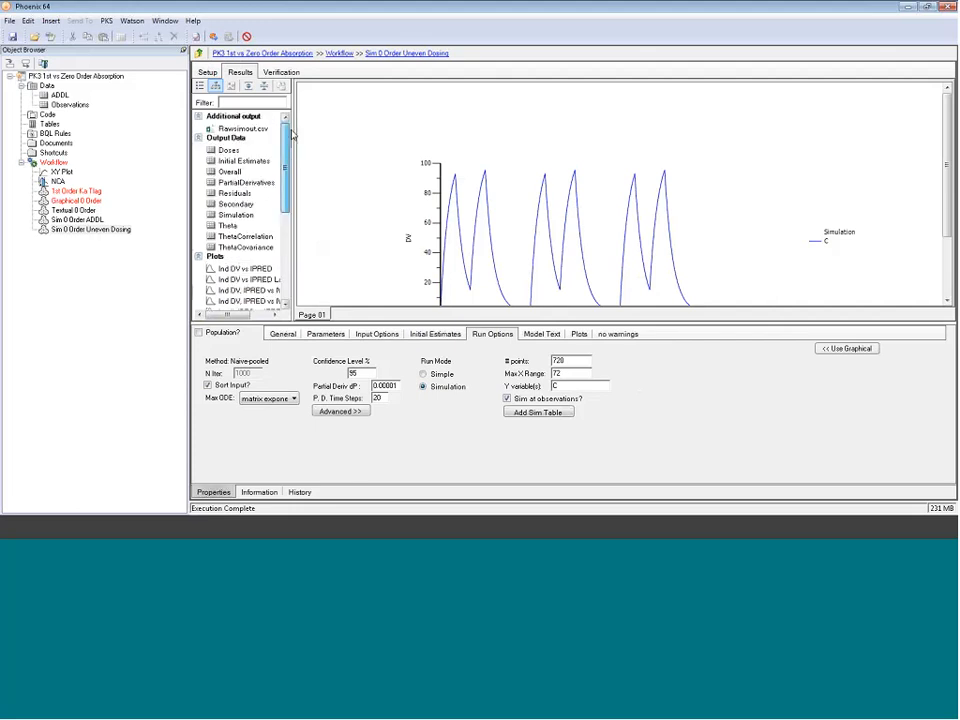